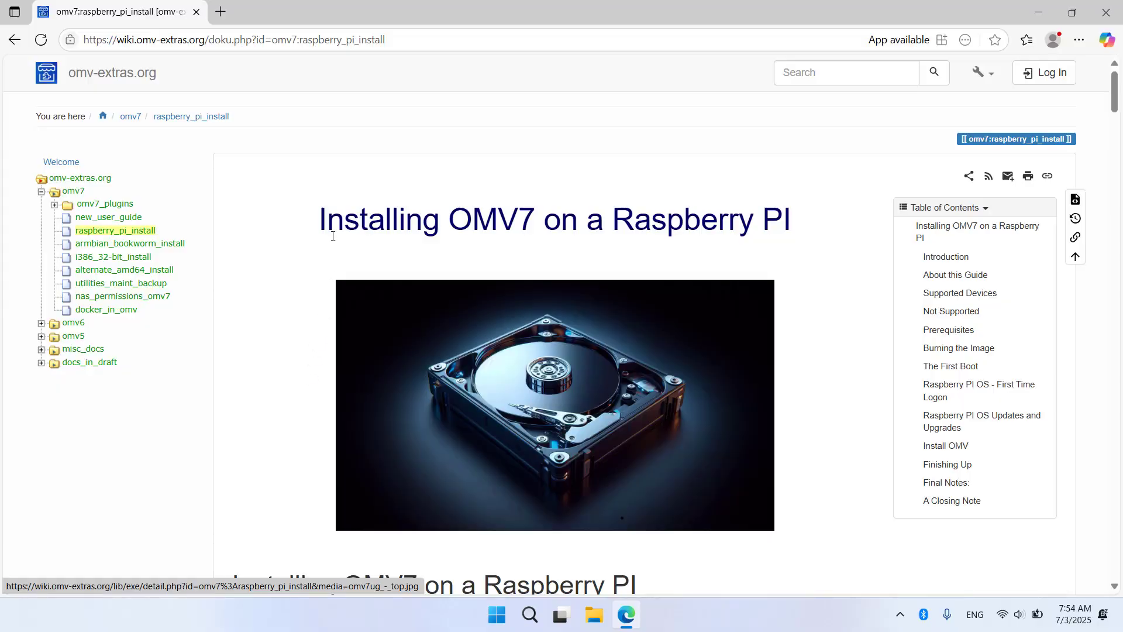
# Step: Highlight the Installing OMV7 guide title, then scroll down and highlight the Prerequisites heading
pyautogui.moveTo(319, 231); pyautogui.dragTo(787, 225)
pyautogui.click(809, 363)
pyautogui.scroll(-3, 810, 379)
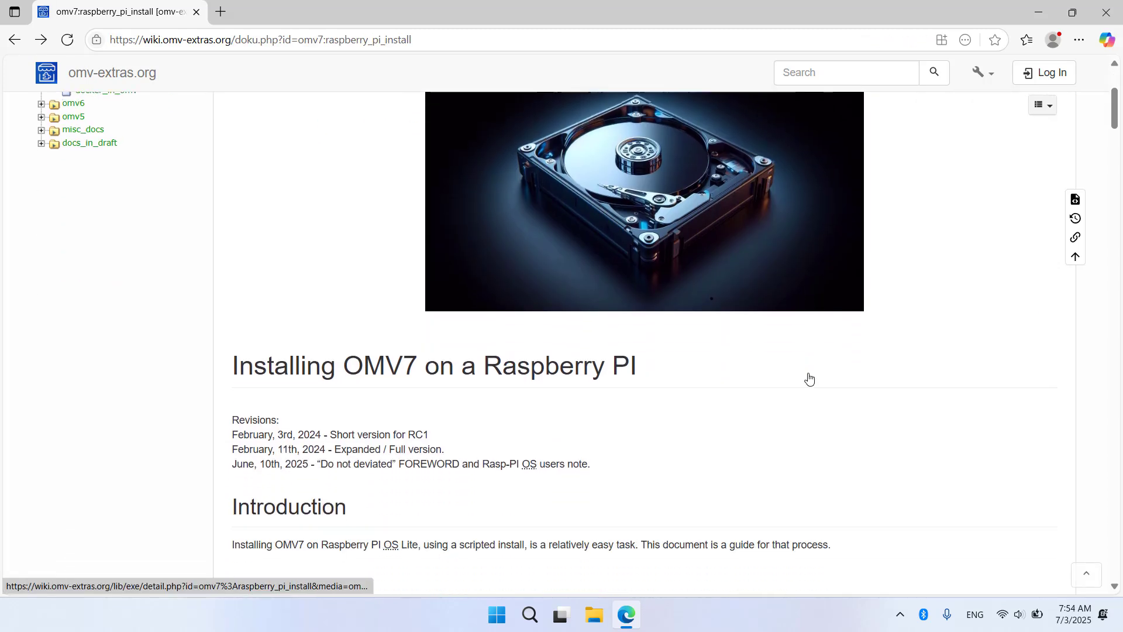
pyautogui.scroll(-7, 810, 379)
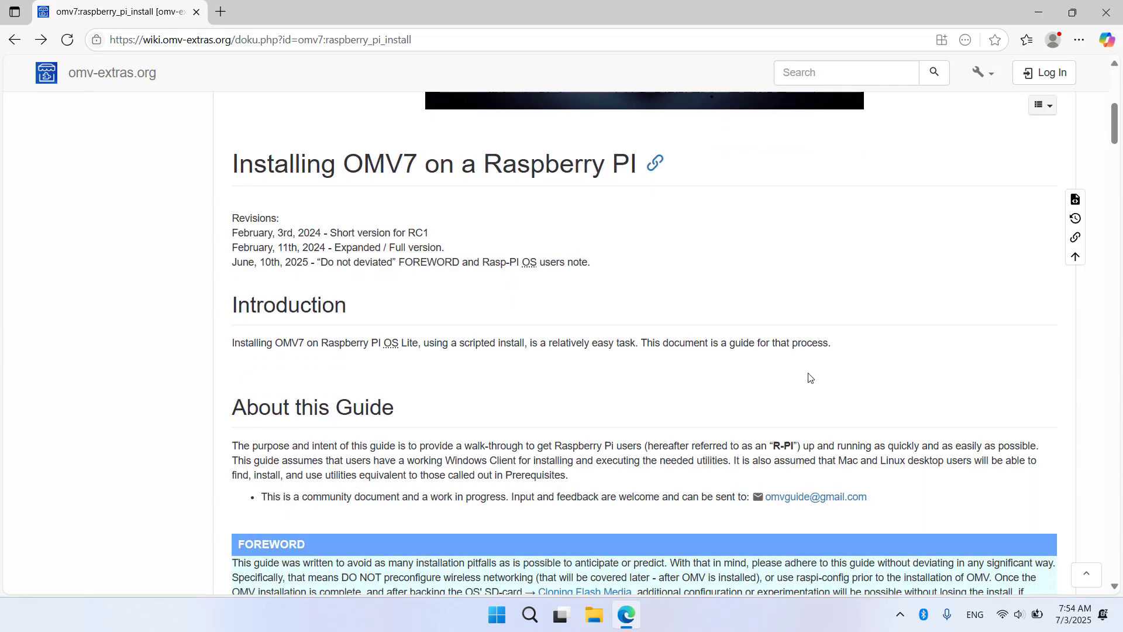
pyautogui.scroll(-7, 809, 378)
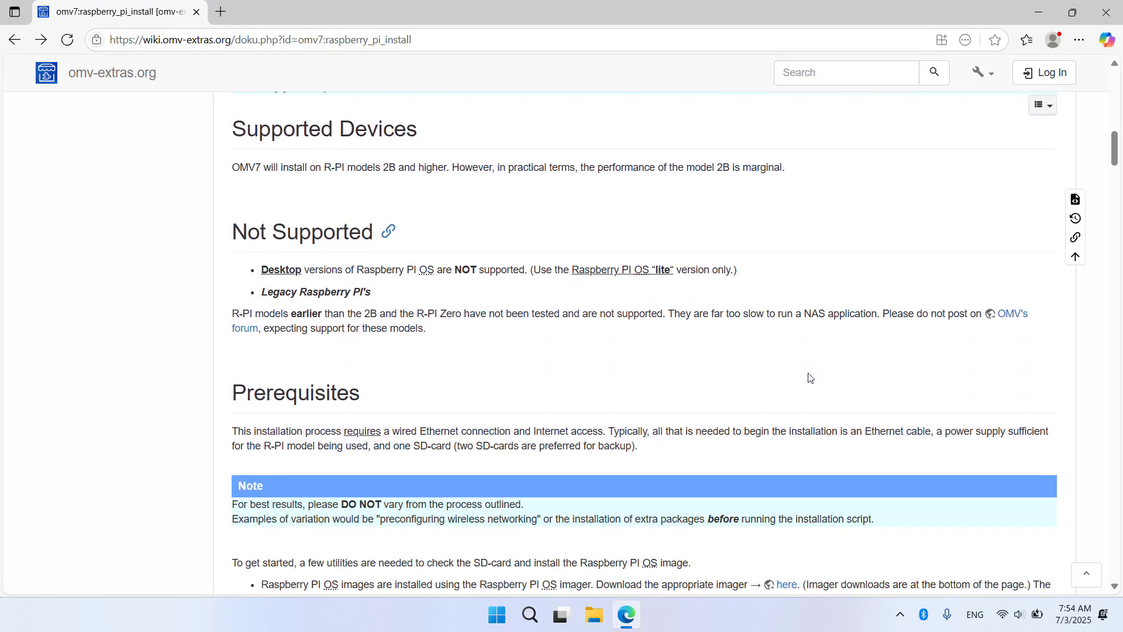
pyautogui.scroll(-1, 808, 377)
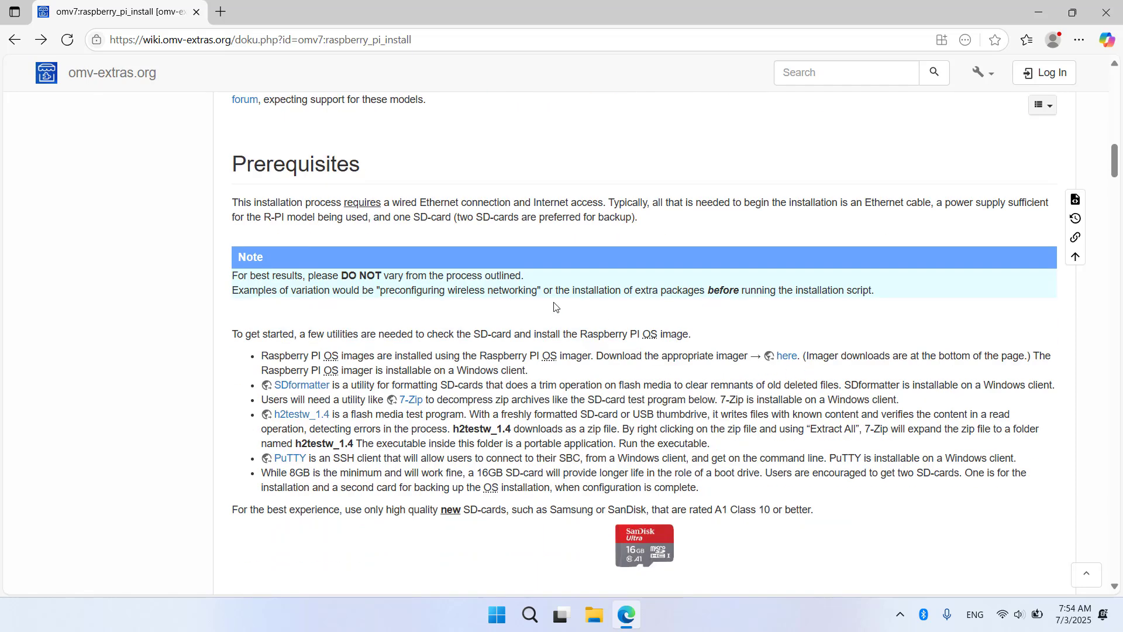
pyautogui.moveTo(233, 165); pyautogui.dragTo(355, 165)
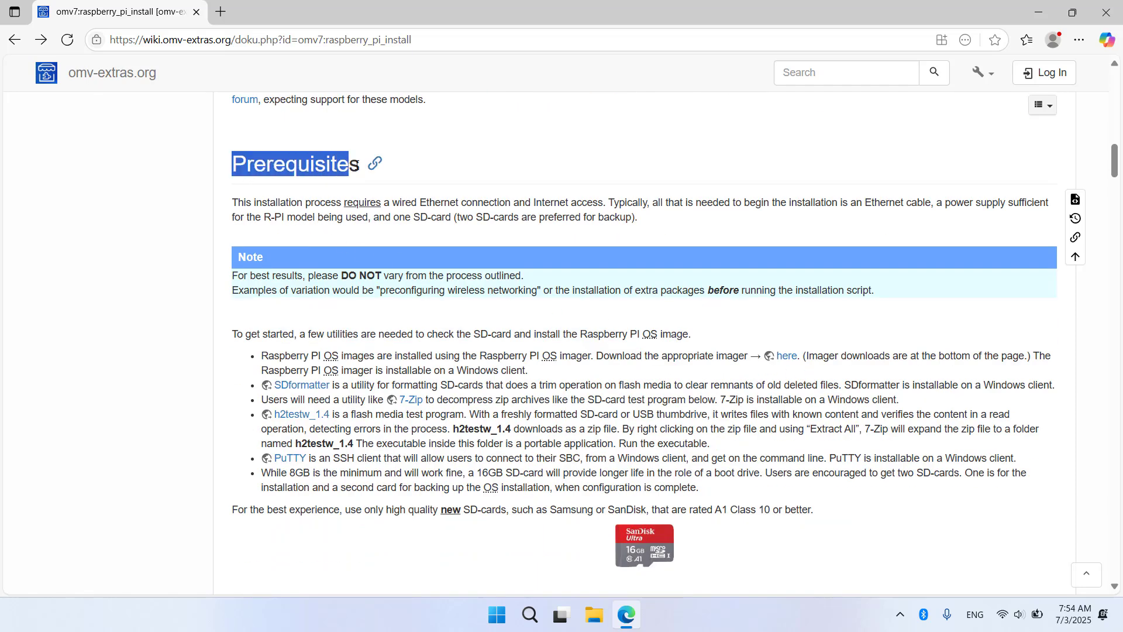
# Step: Open the SDformatter link in a new tab and highlight the SD Memory Card Formatter heading
pyautogui.click(238, 376)
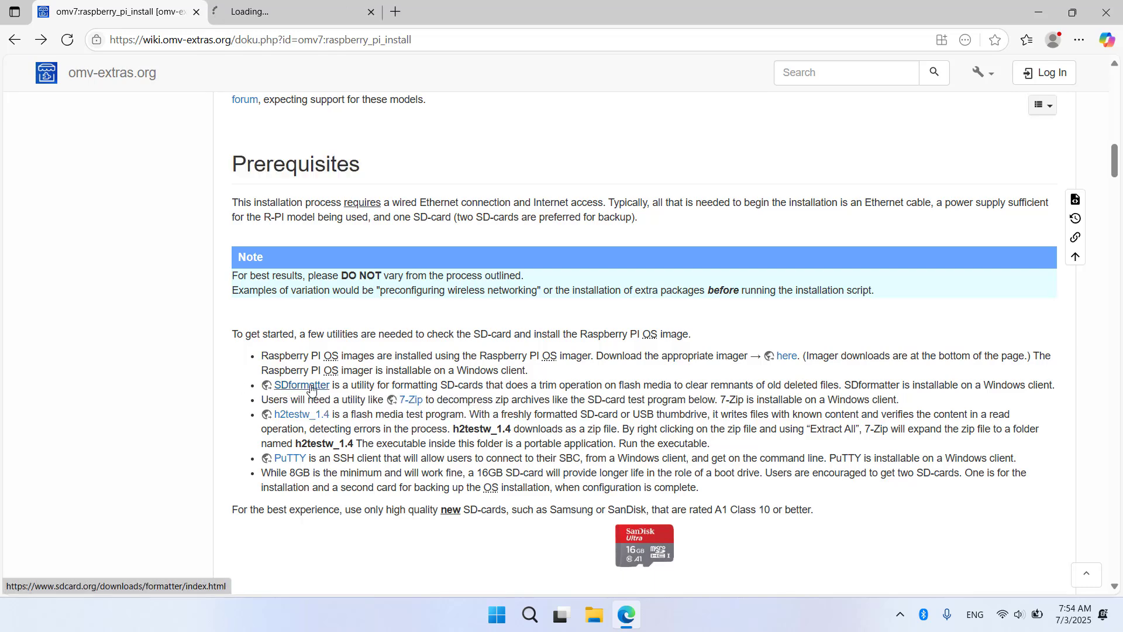
pyautogui.click(291, 20)
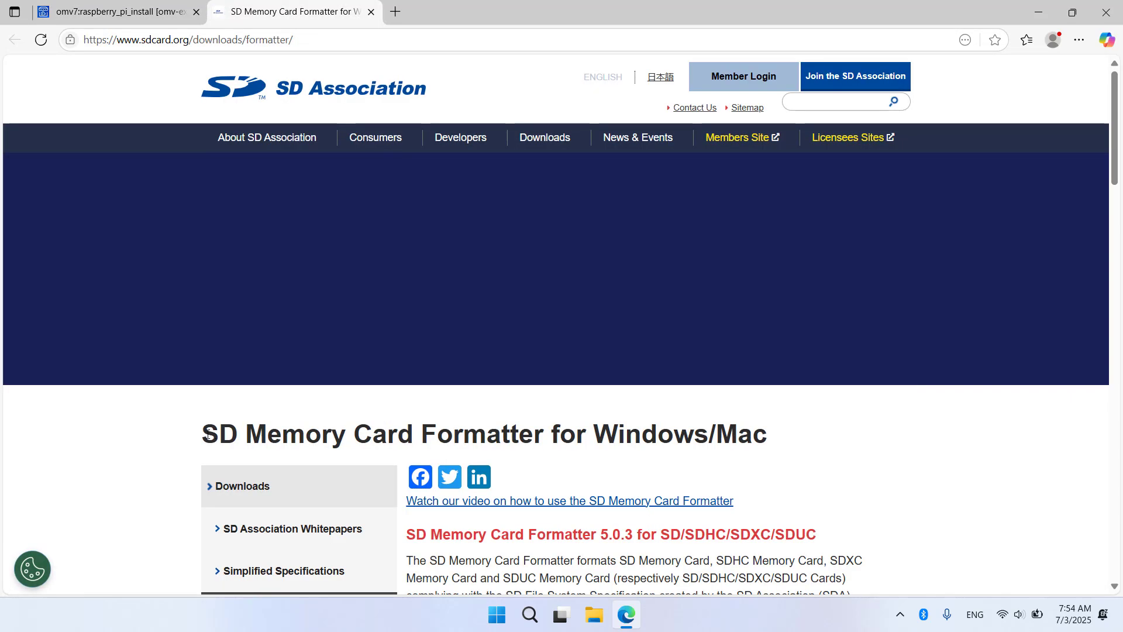
pyautogui.moveTo(208, 434); pyautogui.dragTo(767, 431)
pyautogui.click(847, 489)
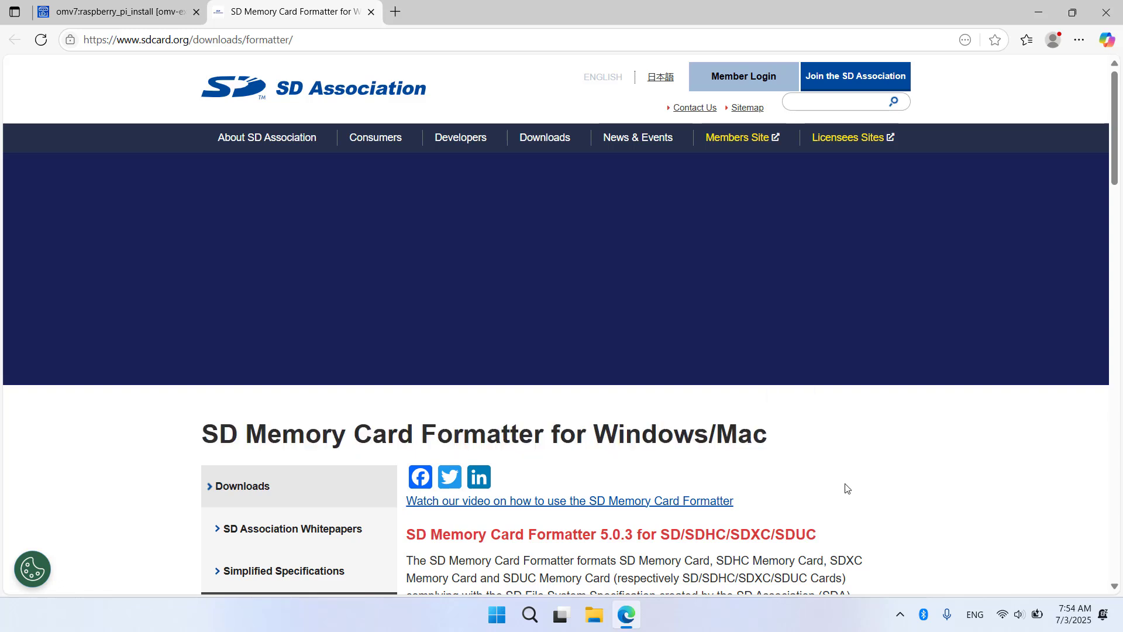
pyautogui.moveTo(1110, 172); pyautogui.dragTo(1103, 447)
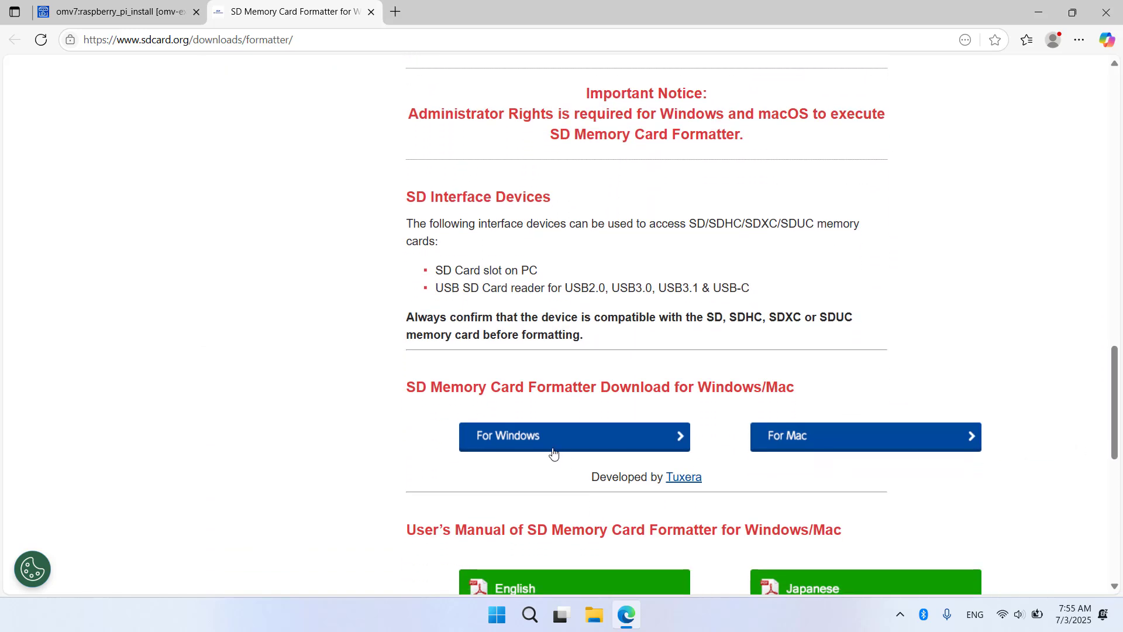
# Step: Download SDCardFormatterv5_WinEN.zip for Windows by accepting the licence agreement
pyautogui.click(518, 443)
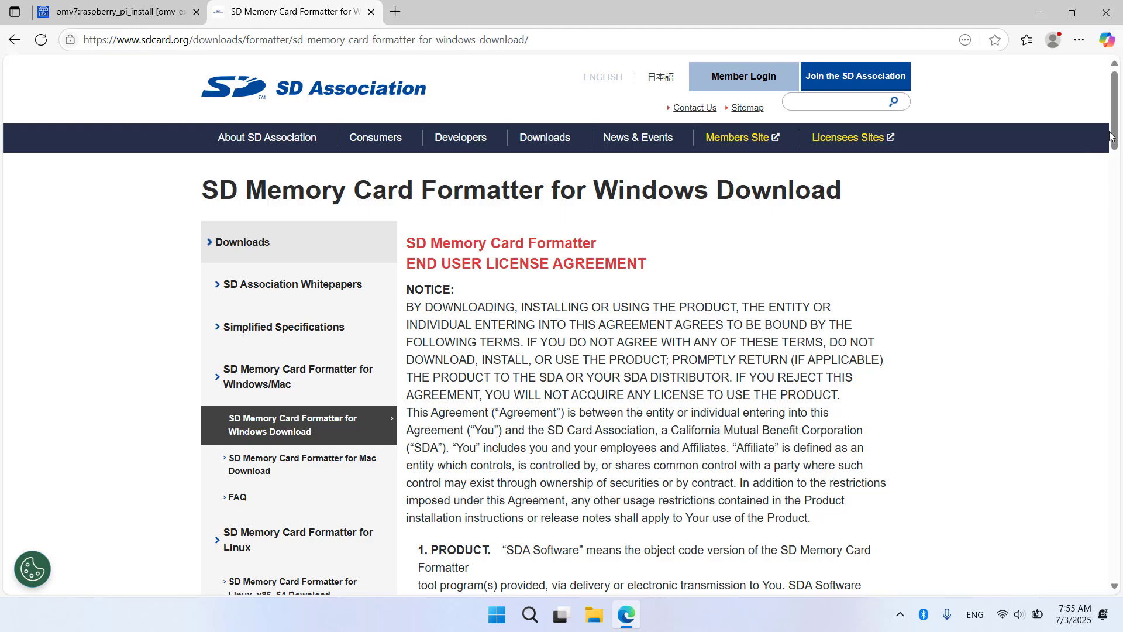
pyautogui.moveTo(1115, 130); pyautogui.dragTo(1084, 551)
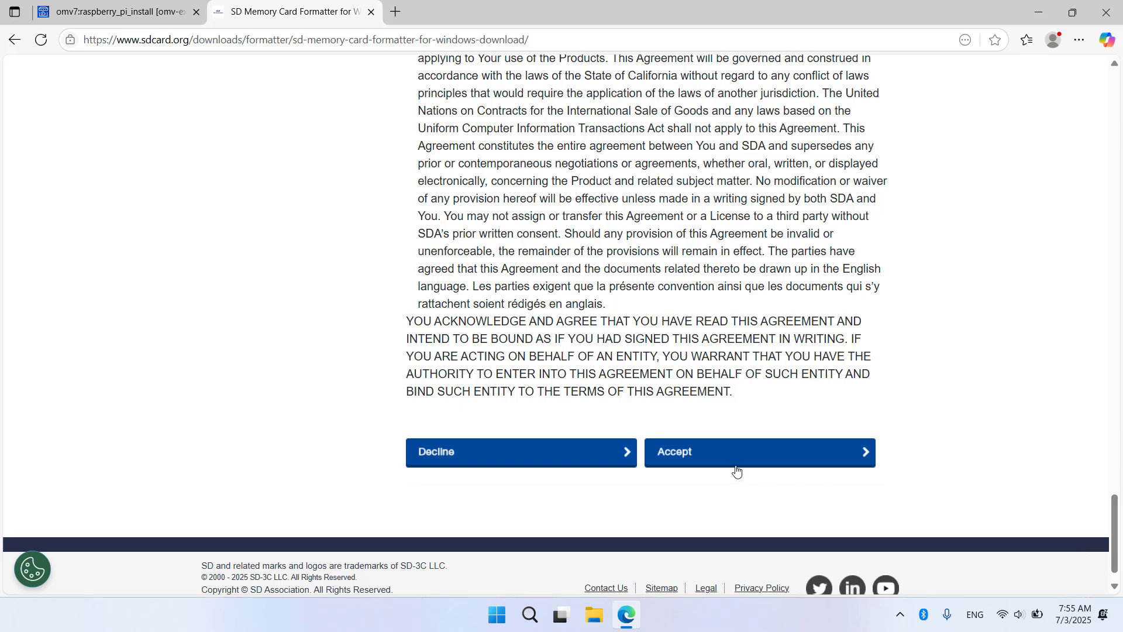
pyautogui.click(682, 454)
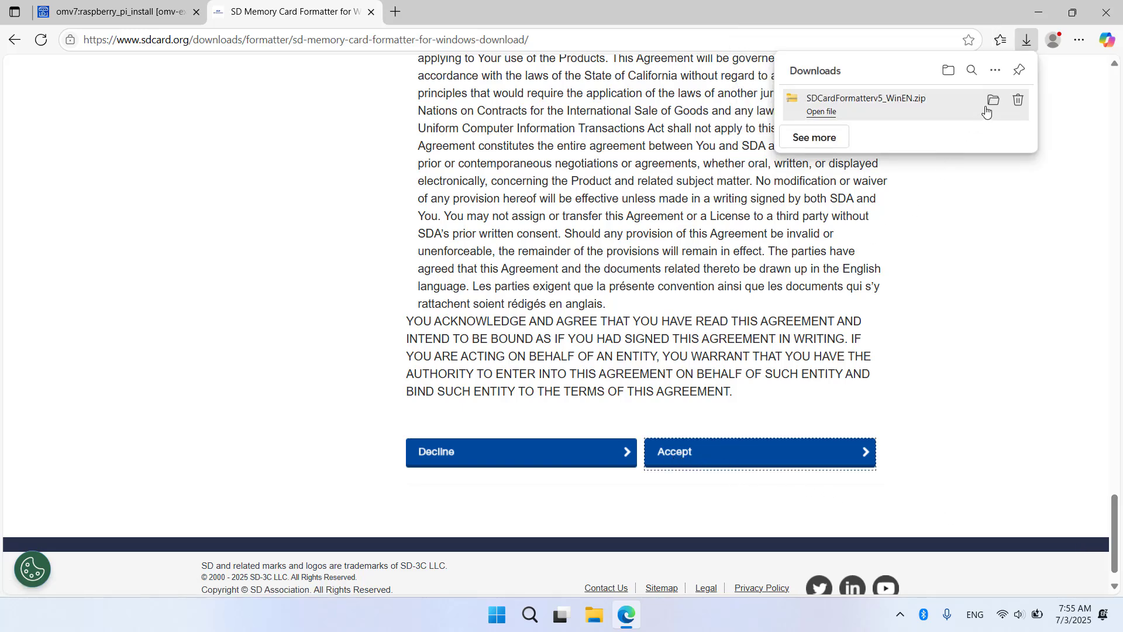
# Step: Run SD Card Formatter 5.0.3 Setup EN from the extracted SDCardFormatterv5_WinEN\WinEN folder
pyautogui.click(997, 103)
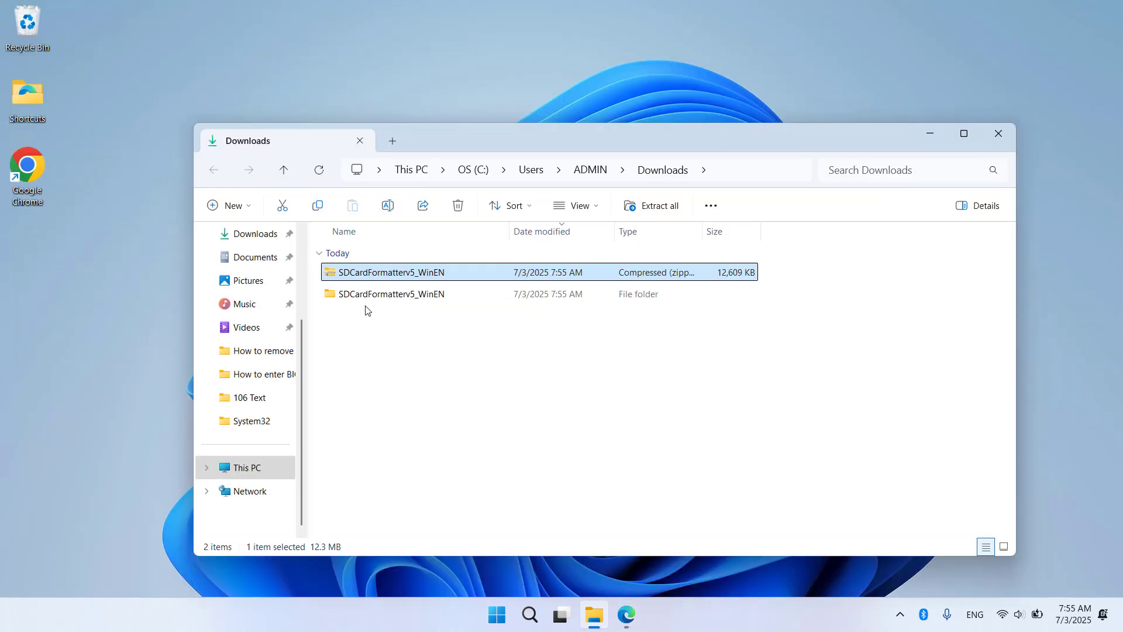
pyautogui.click(368, 299)
pyautogui.doubleClick(376, 296)
pyautogui.doubleClick(376, 298)
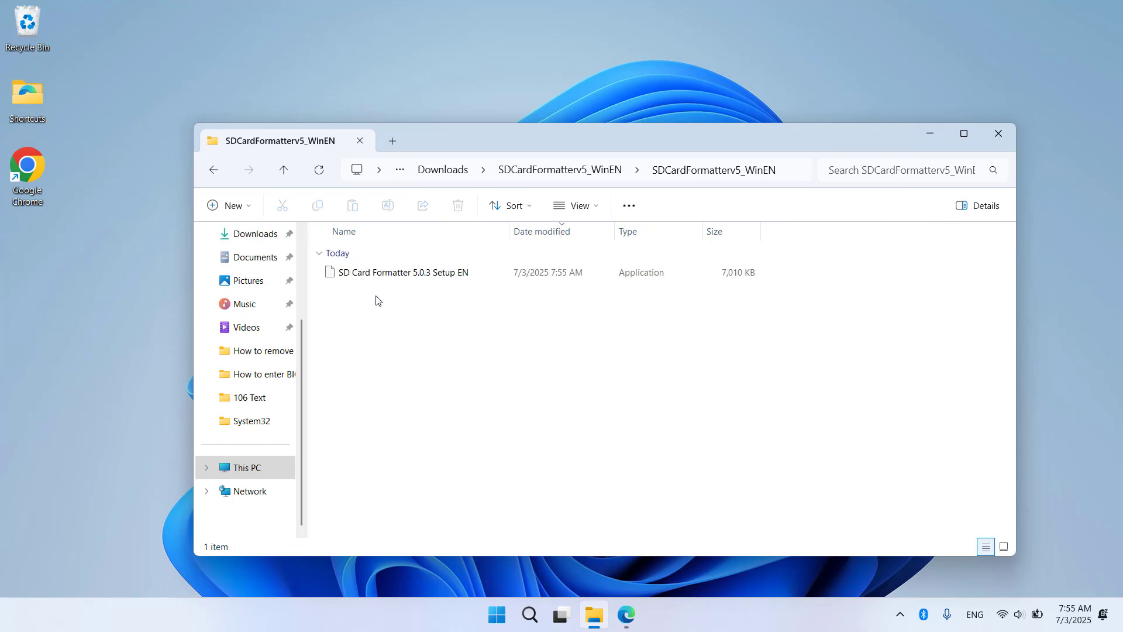
pyautogui.doubleClick(365, 275)
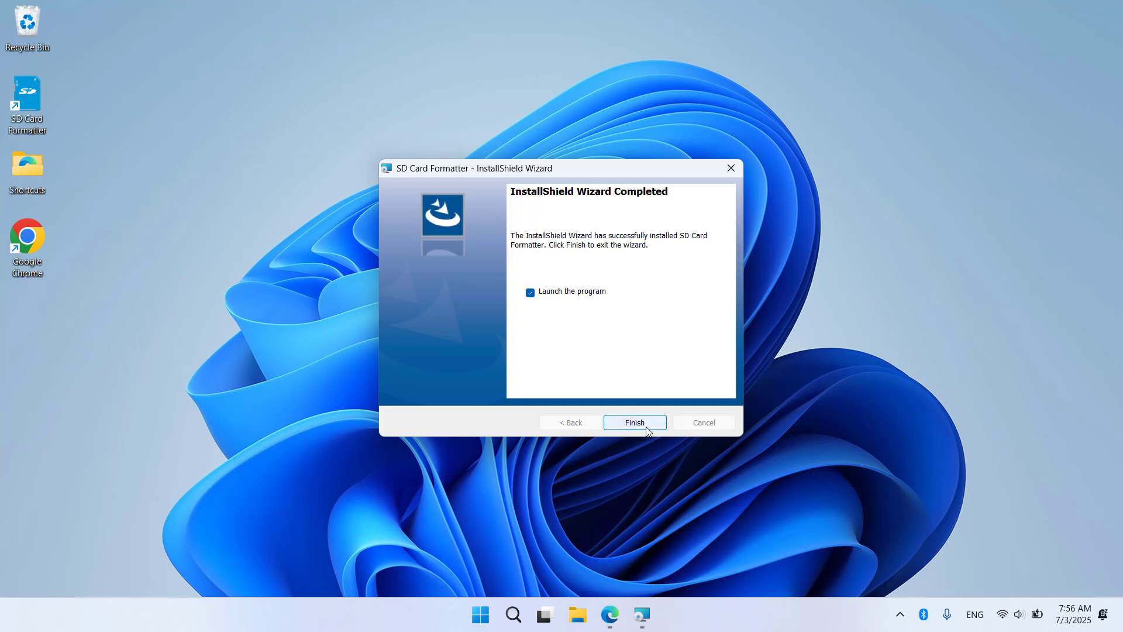
# Step: Launch SD Card Formatter and quick-format card E:\ to FAT32, confirming the erase
pyautogui.click(646, 425)
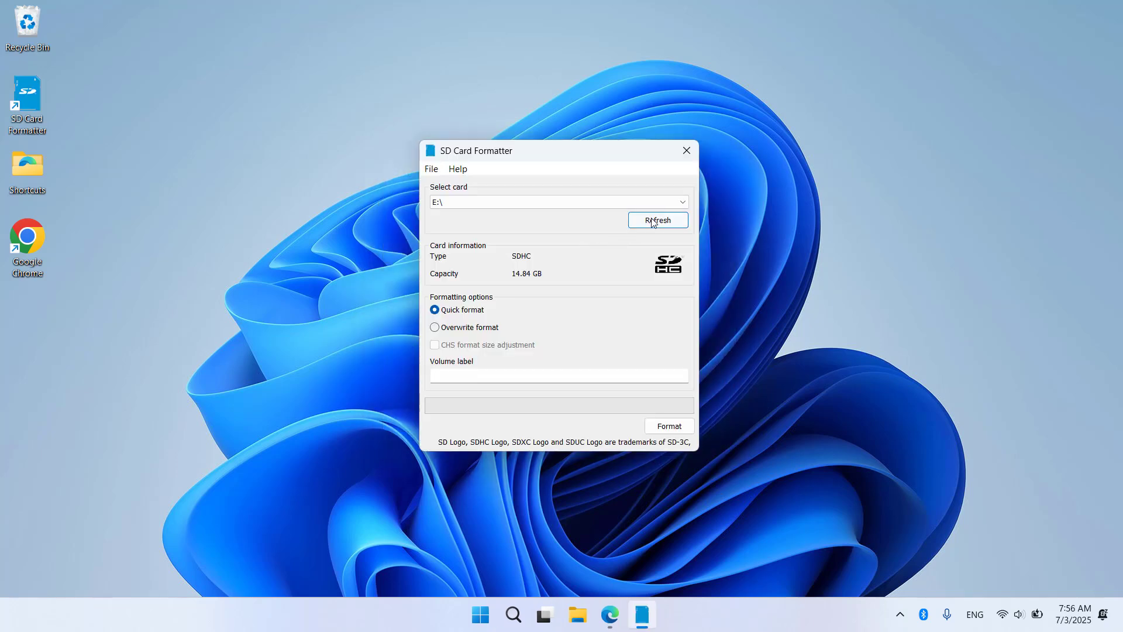
pyautogui.click(656, 221)
pyautogui.click(673, 203)
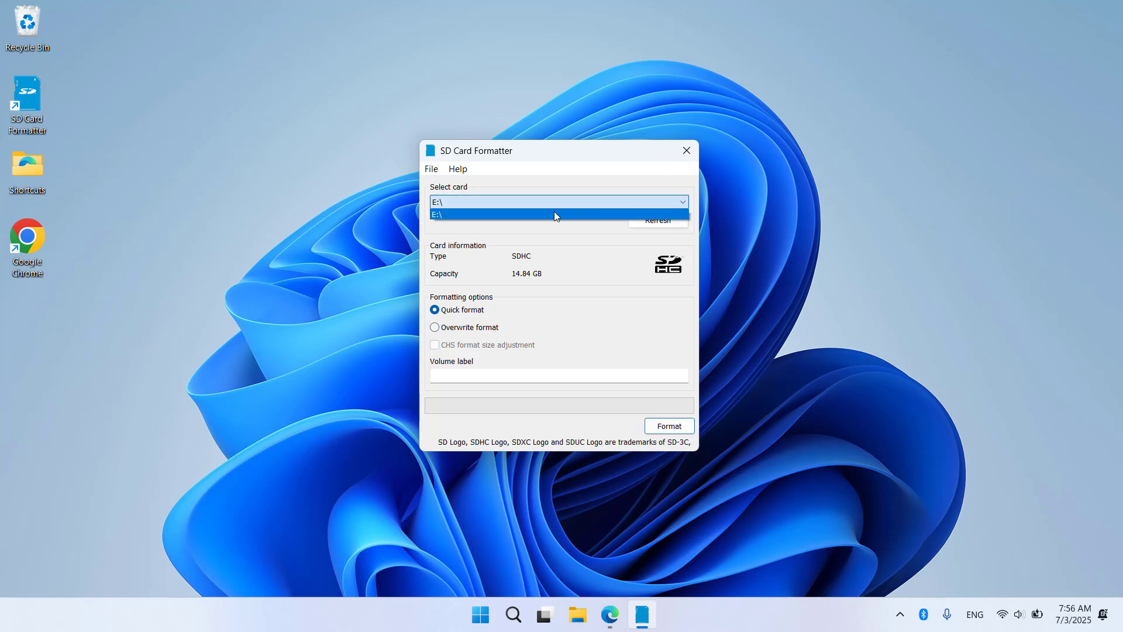
pyautogui.click(444, 214)
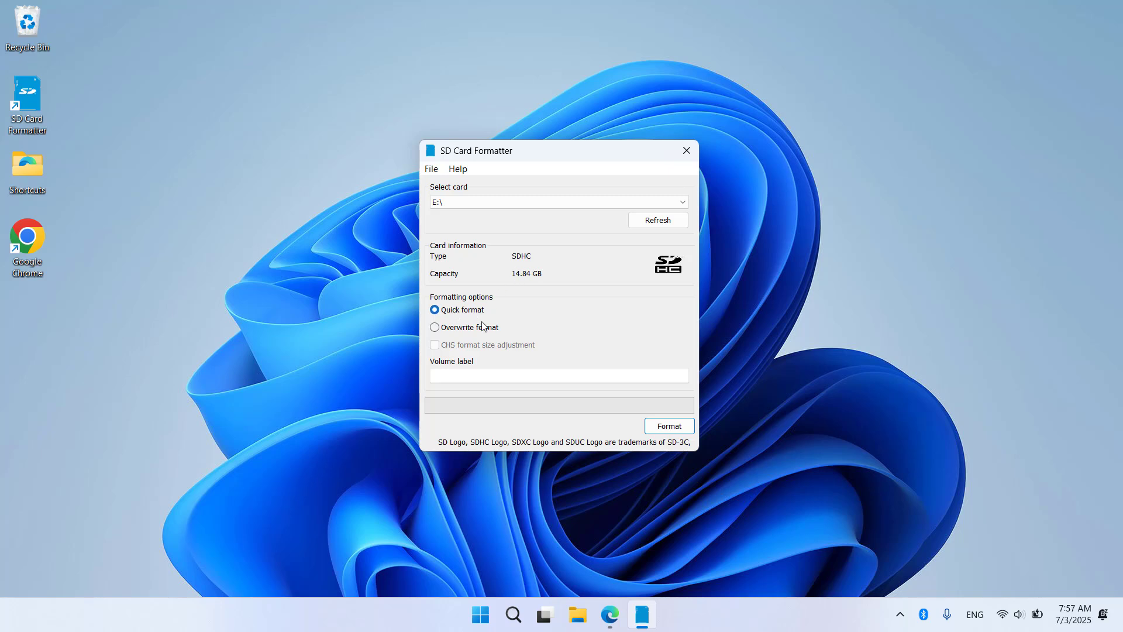
pyautogui.click(668, 426)
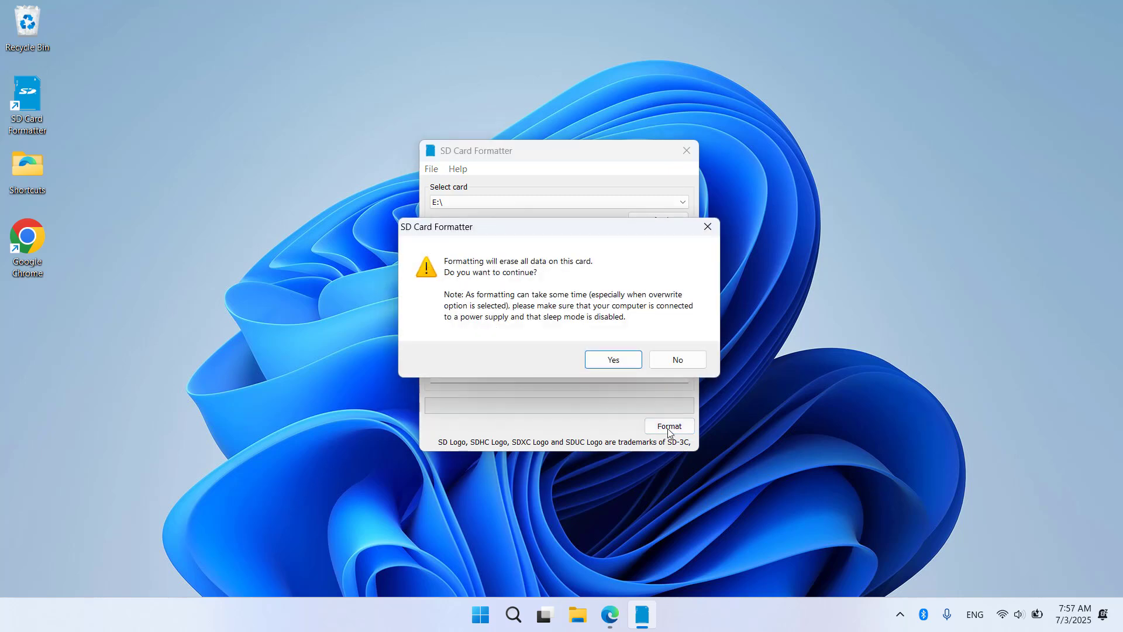
pyautogui.click(621, 360)
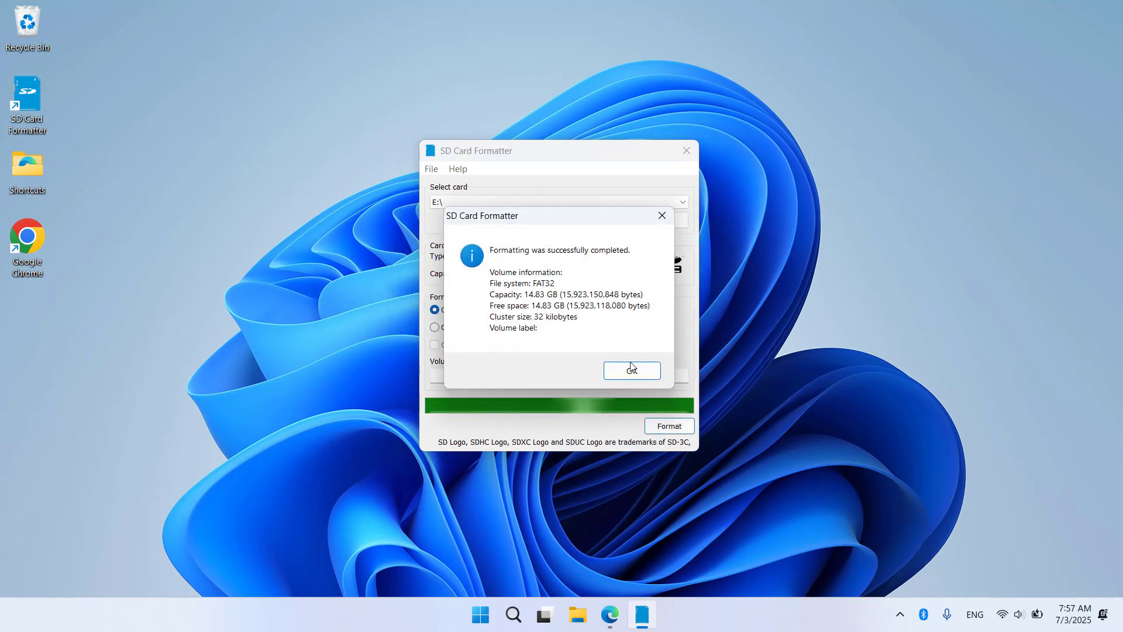
pyautogui.click(632, 371)
# Step: Close the formatter, scroll the guide and highlight The Raspberry PI OS Imager heading
pyautogui.hotkey('alt', 'F4')
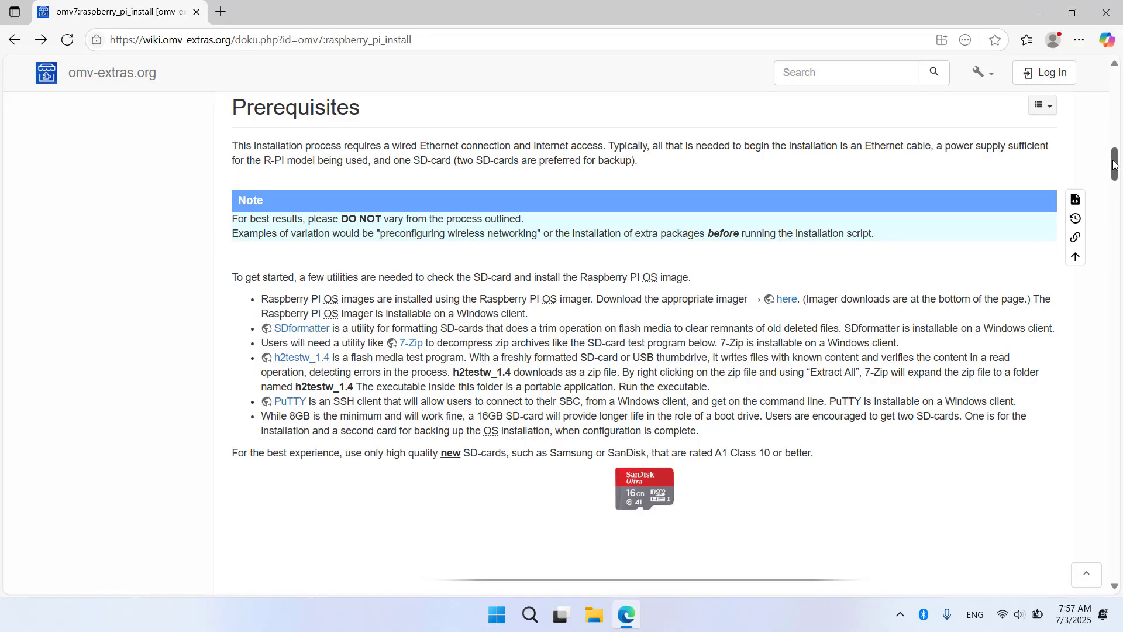
pyautogui.moveTo(1114, 166); pyautogui.dragTo(1074, 348)
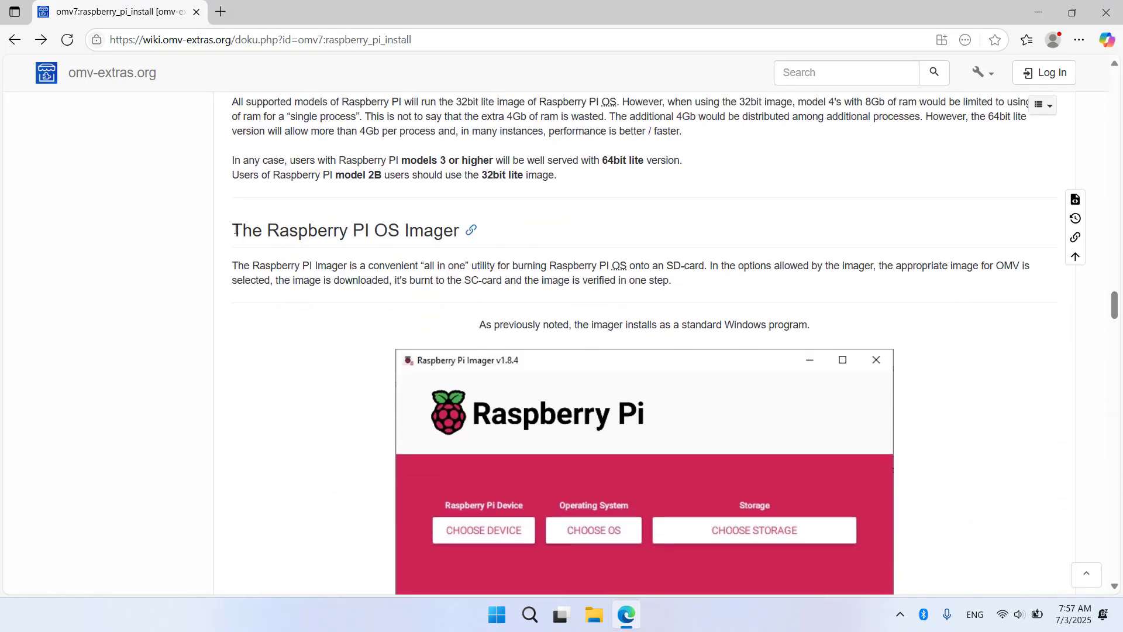
pyautogui.moveTo(237, 230); pyautogui.dragTo(450, 246)
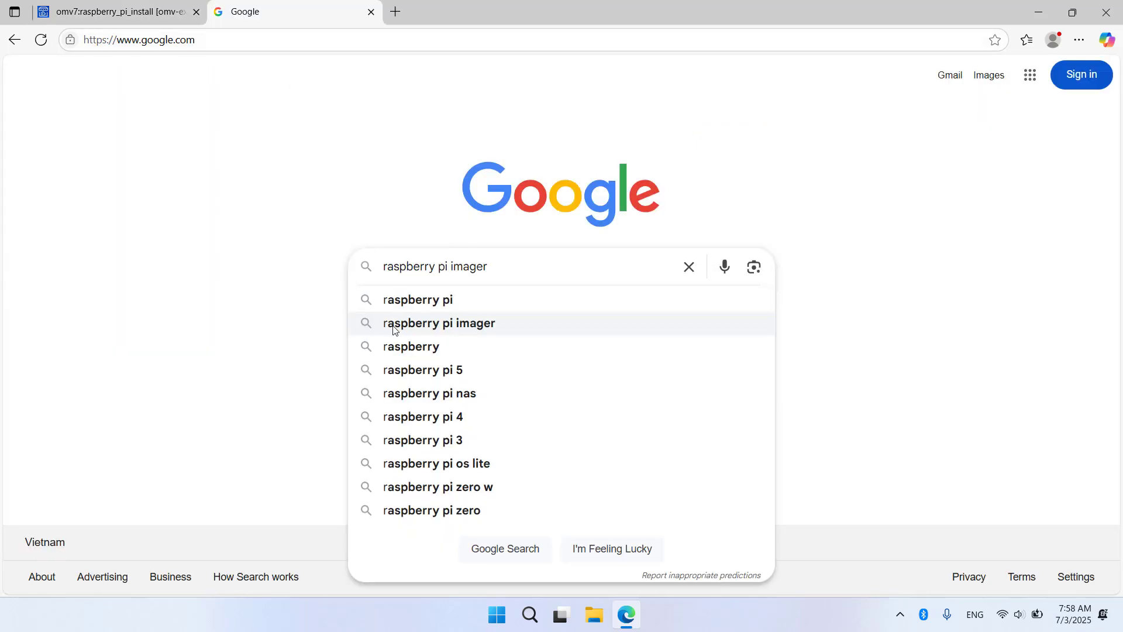
# Step: Search raspberry pi imager and download imager_1.9.4.exe from the Raspberry Pi OS page
pyautogui.click(466, 330)
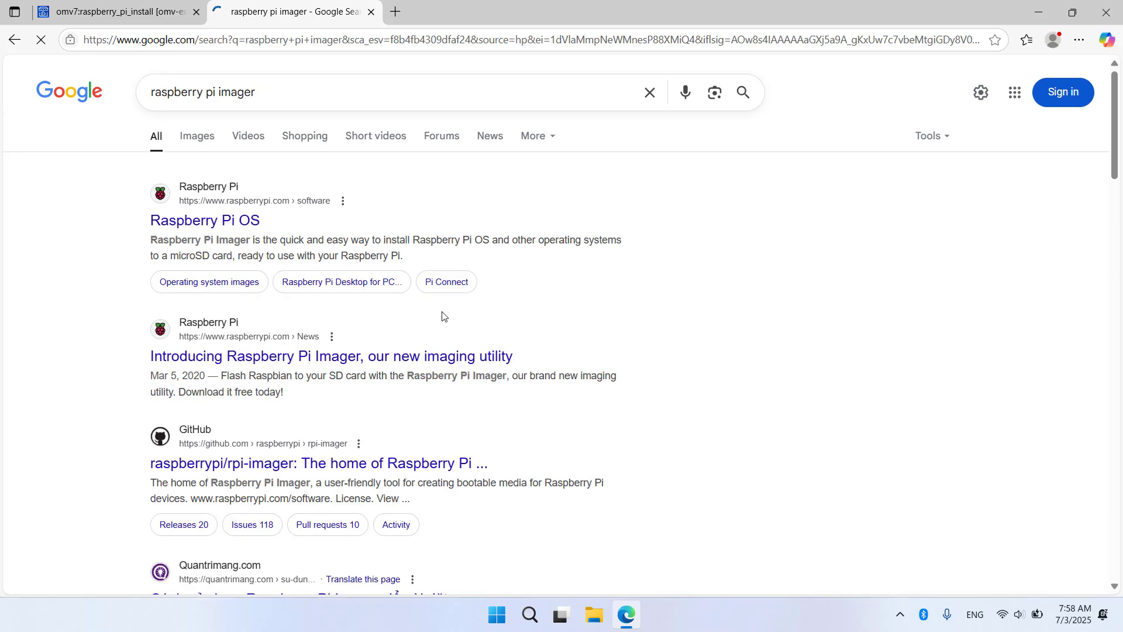
pyautogui.click(233, 227)
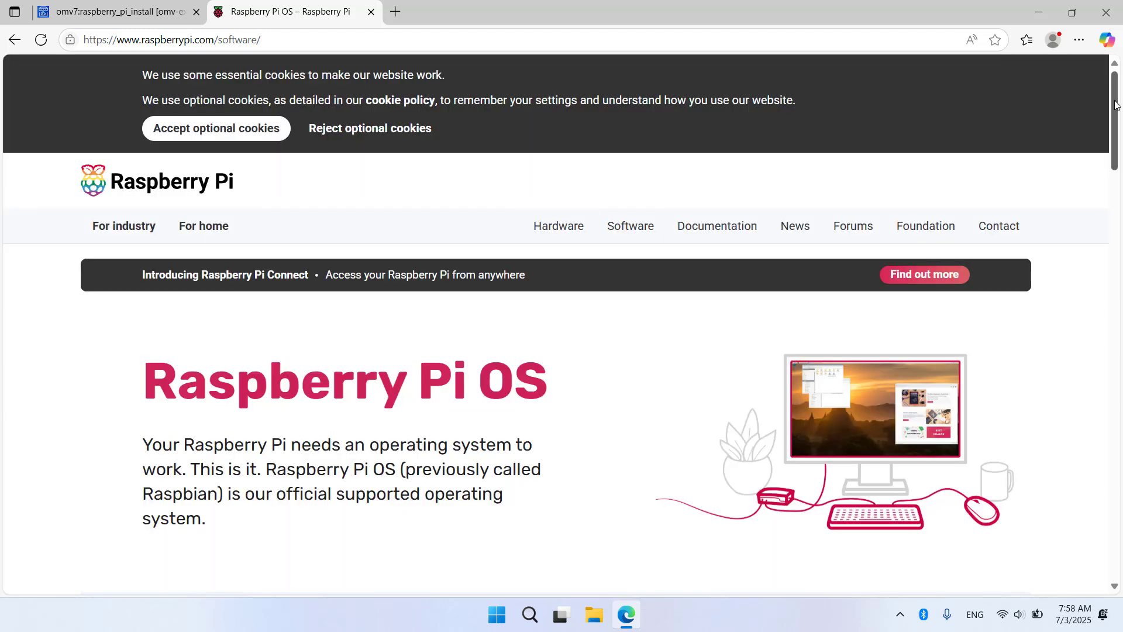
pyautogui.moveTo(1108, 107); pyautogui.dragTo(1108, 206)
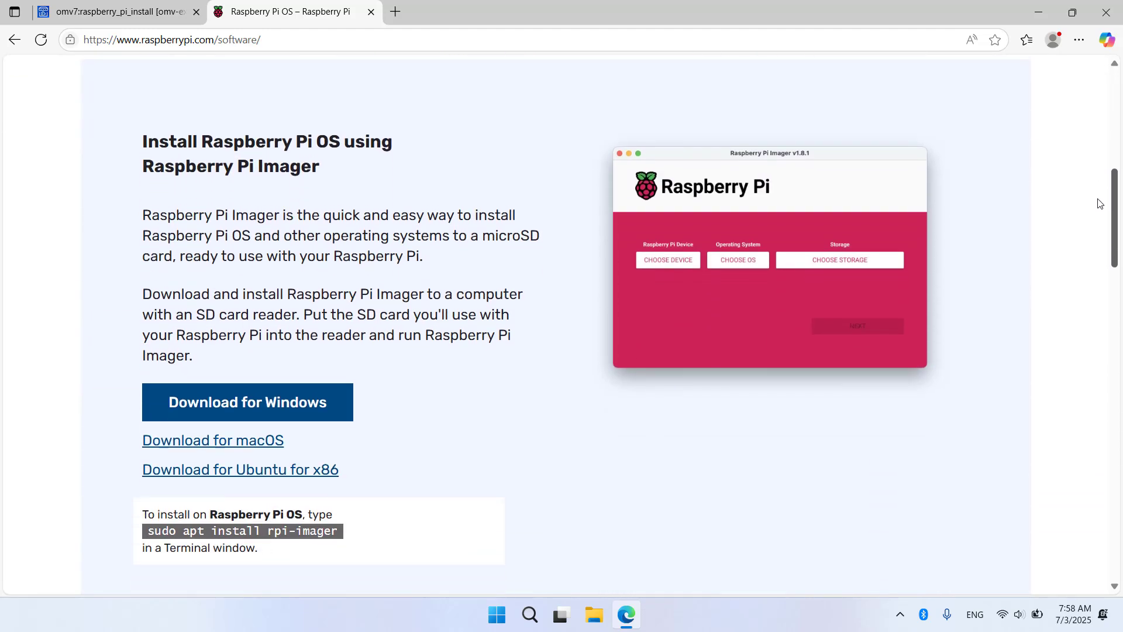
pyautogui.click(250, 404)
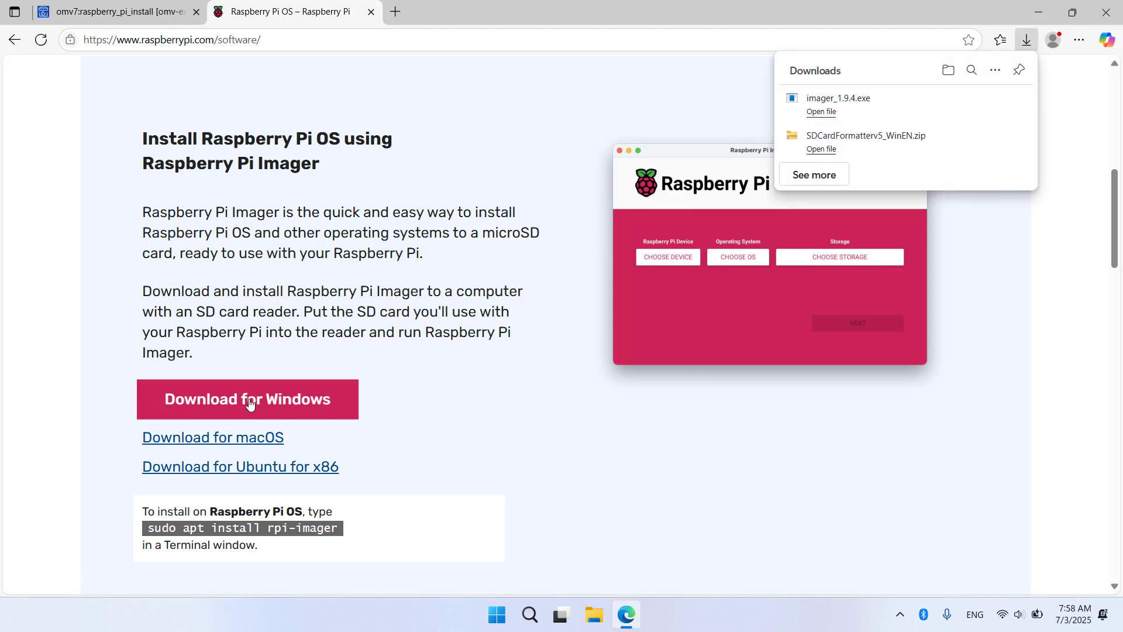
# Step: Install and launch Raspberry Pi Imager, choosing Raspberry Pi 4 as the device
pyautogui.click(822, 112)
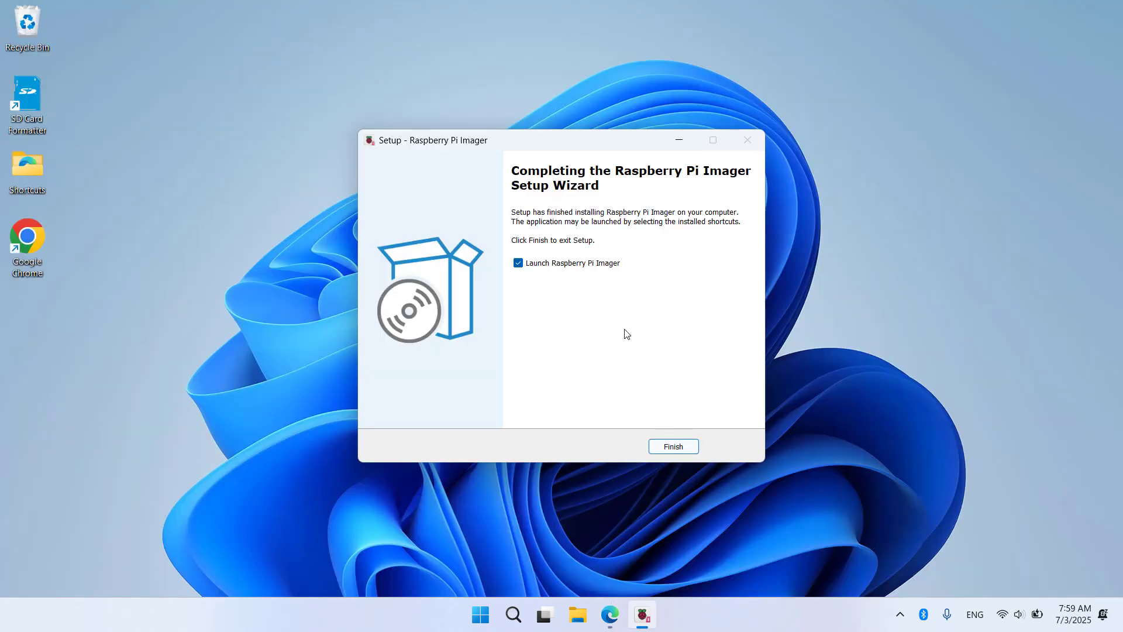
pyautogui.click(672, 450)
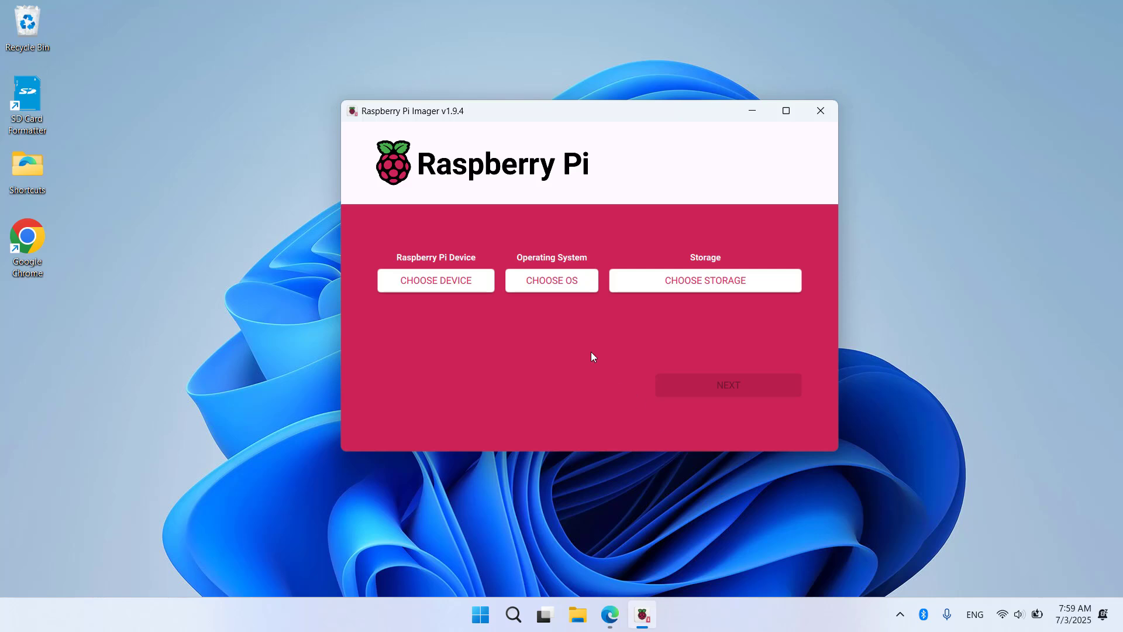
pyautogui.click(471, 287)
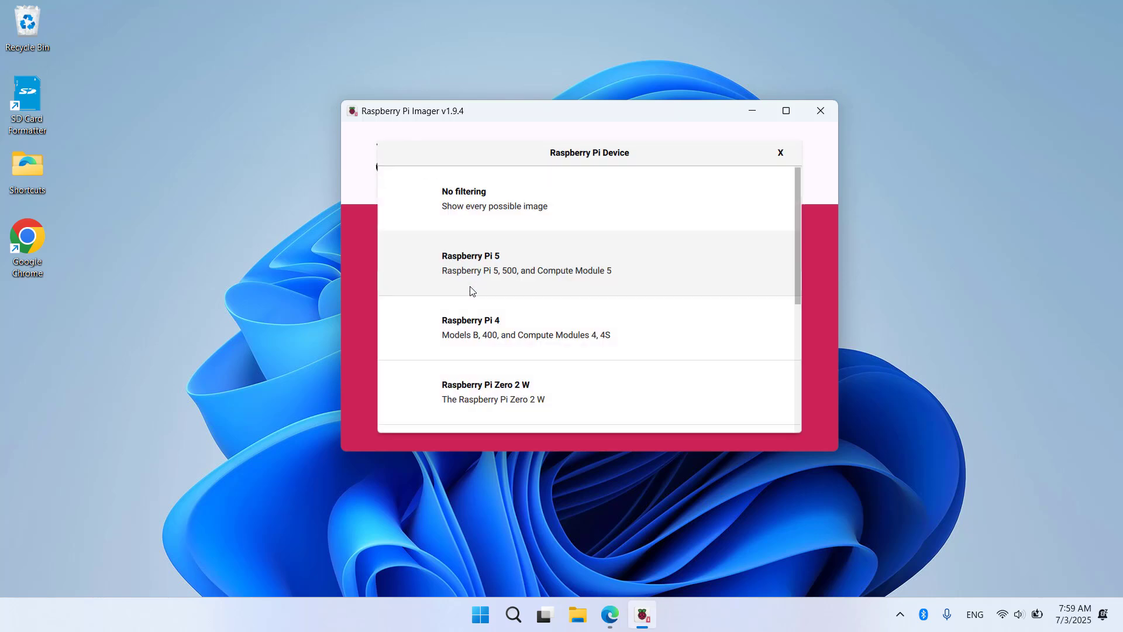
pyautogui.click(471, 329)
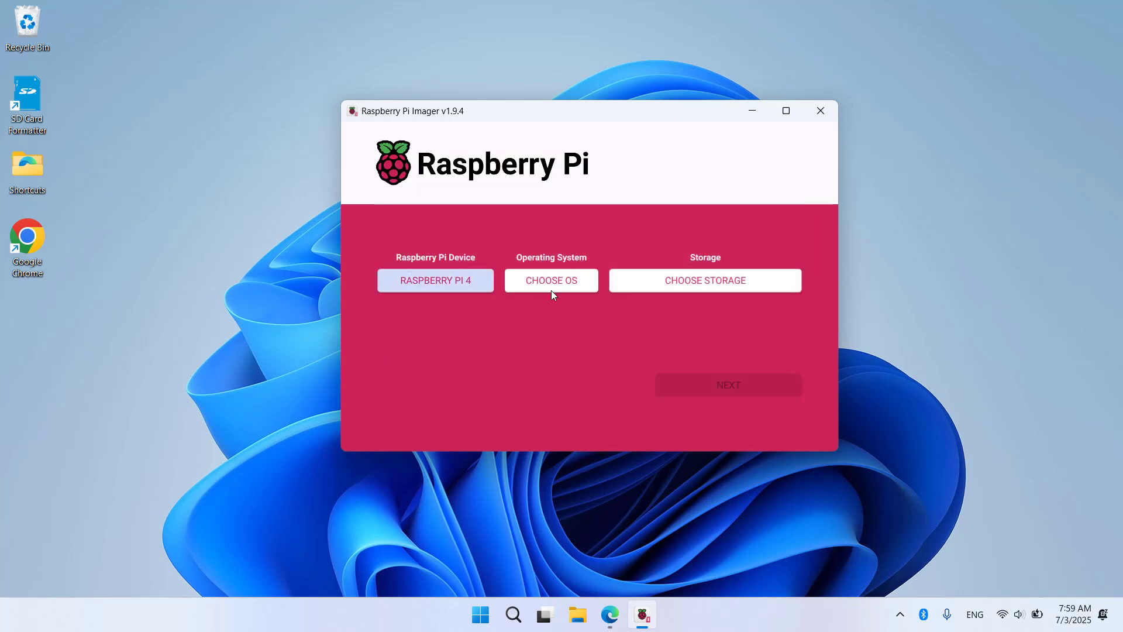
# Step: Choose Raspberry Pi OS Lite (64-bit) from the other variants and the 15.9 GB SDHC card
pyautogui.click(548, 280)
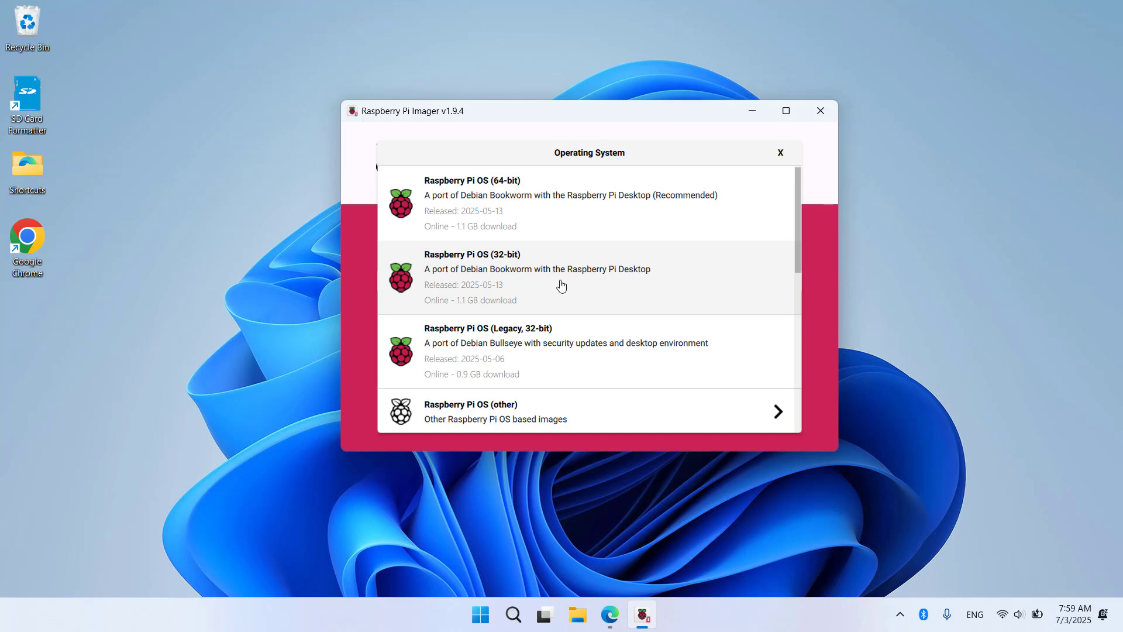
pyautogui.scroll(-1, 797, 260)
pyautogui.click(564, 339)
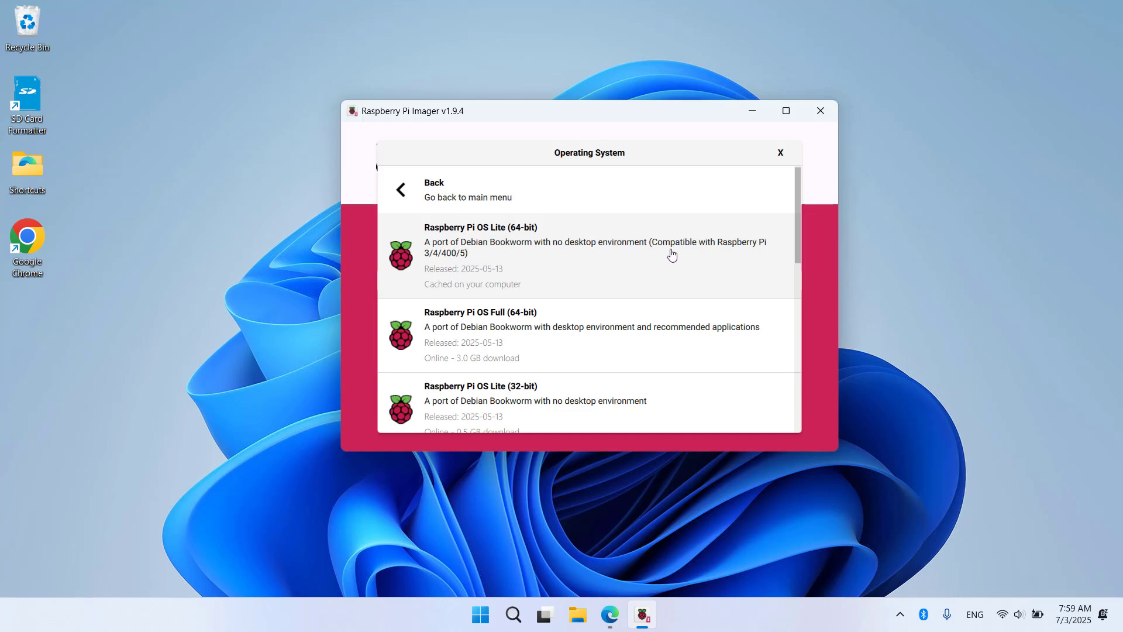
pyautogui.click(508, 254)
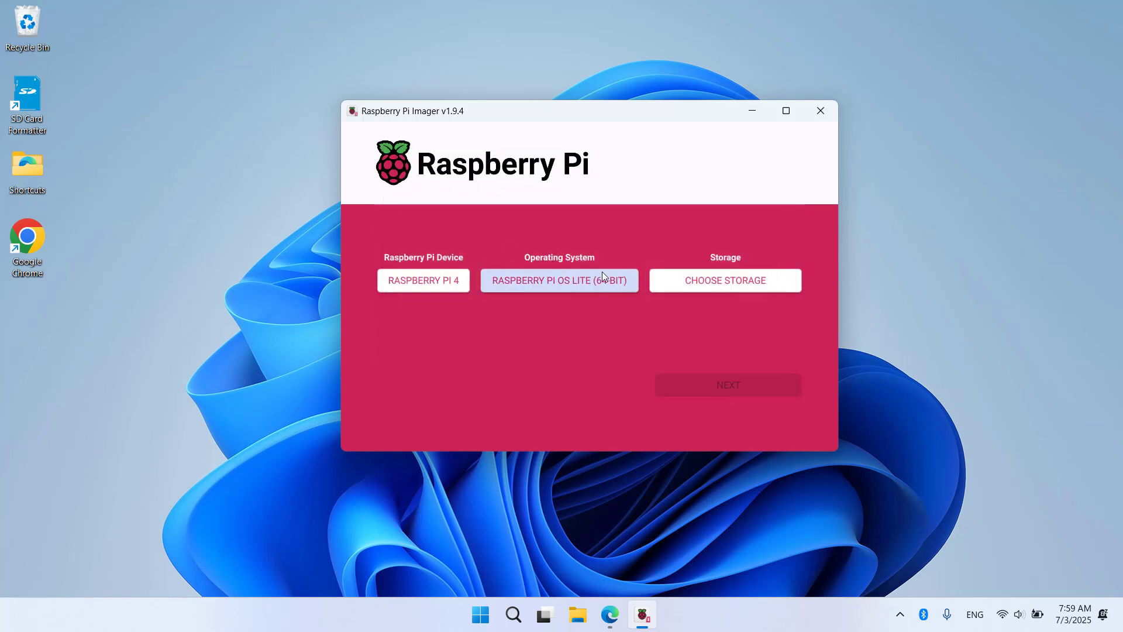
pyautogui.click(698, 281)
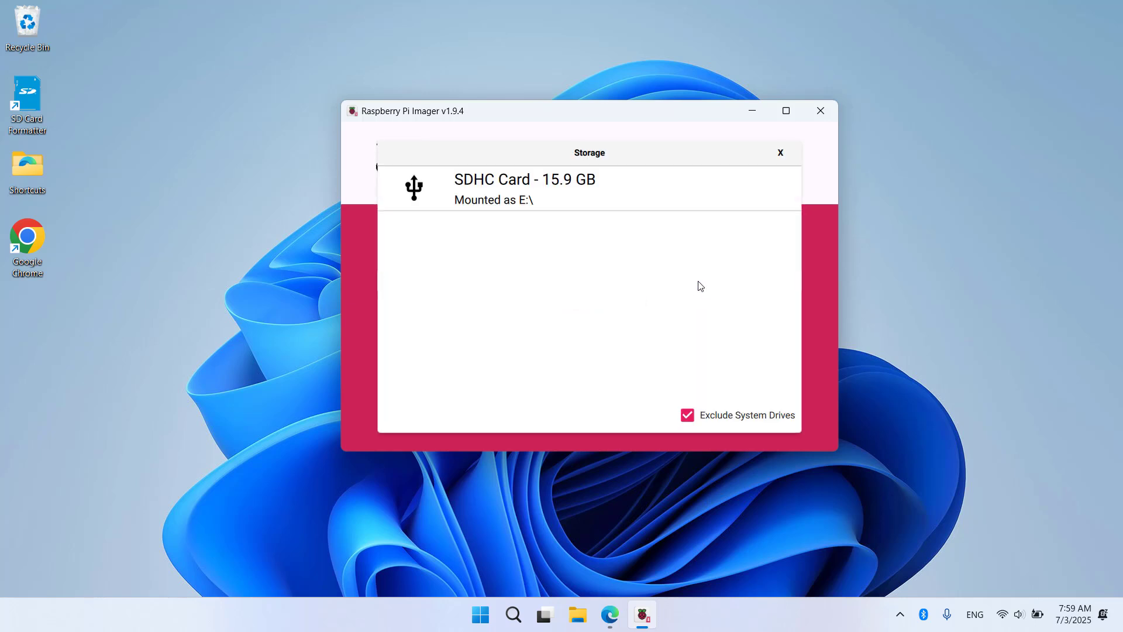
pyautogui.click(486, 202)
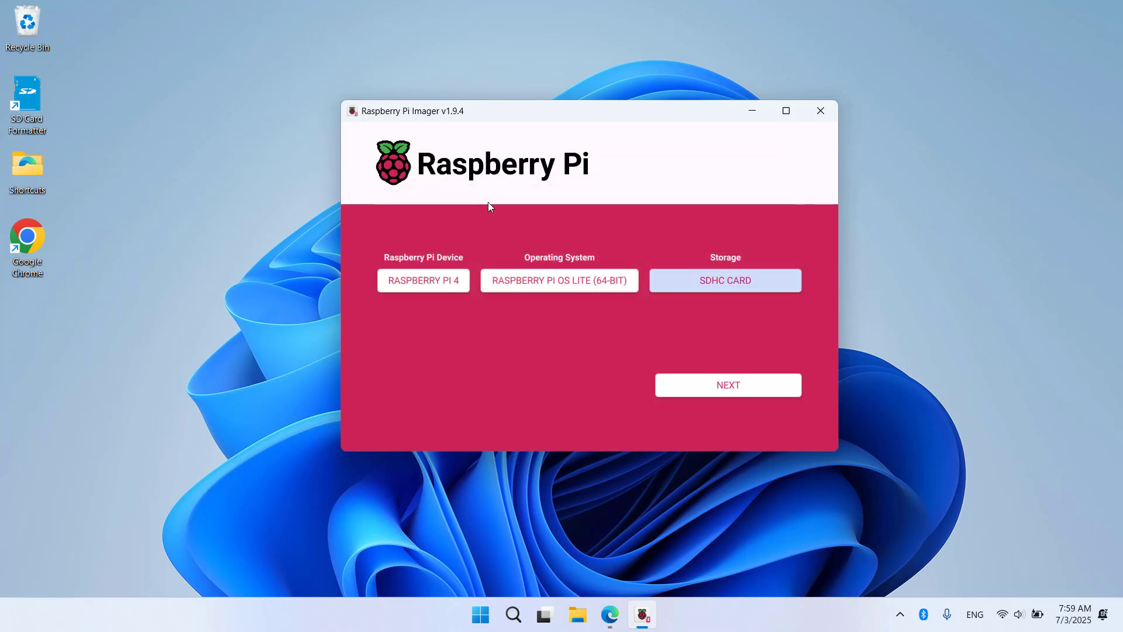
# Step: In OS customisation, keep hostname raspberrypi and user admin, and set a new password
pyautogui.click(729, 386)
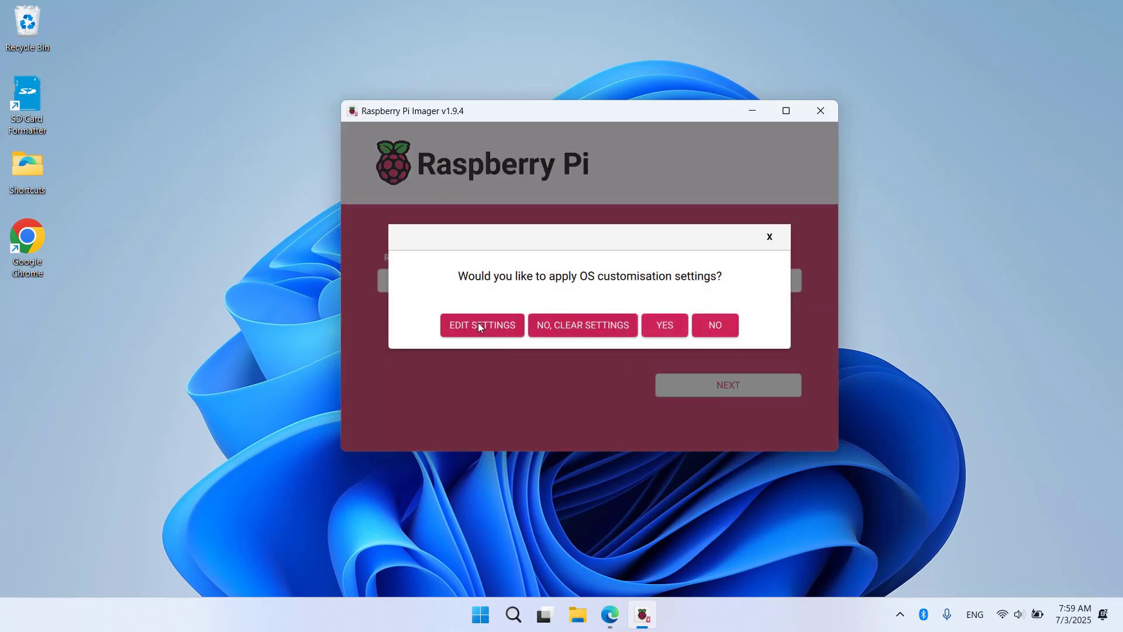
pyautogui.click(491, 327)
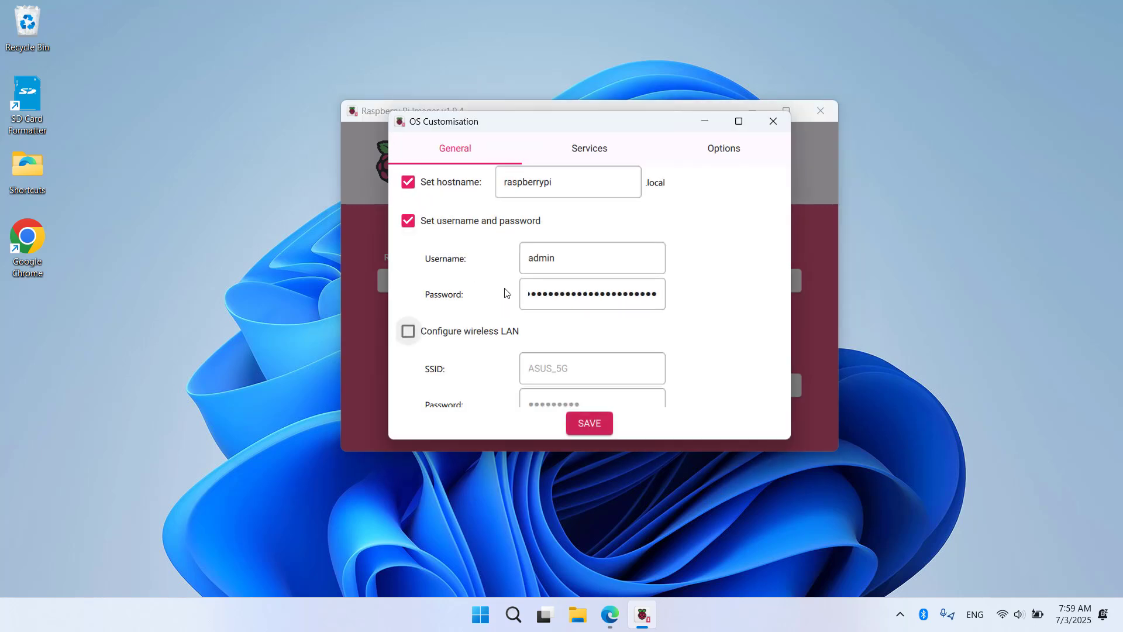
pyautogui.click(570, 183)
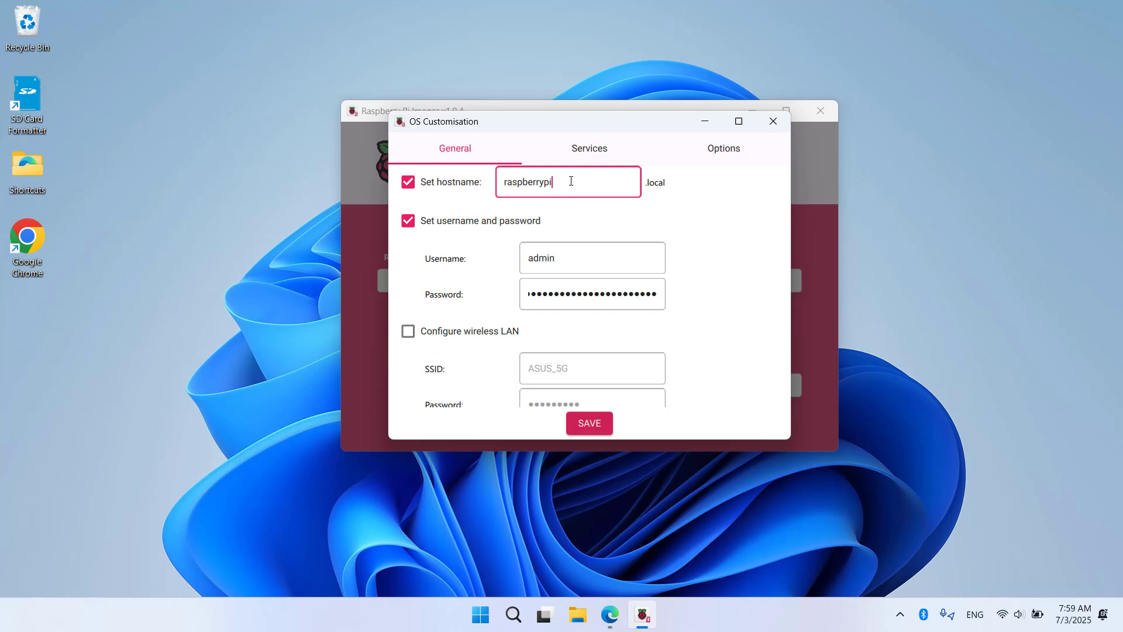
pyautogui.click(577, 259)
pyautogui.click(587, 296)
pyautogui.hotkey('ctrl', 'a')
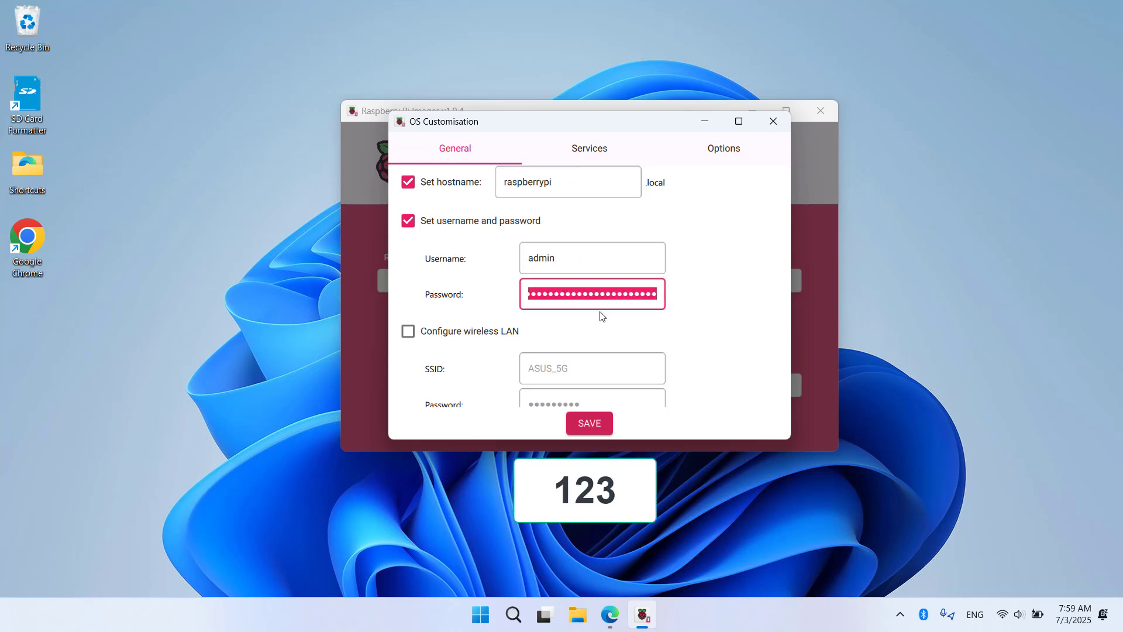
pyautogui.press('BackSpace')
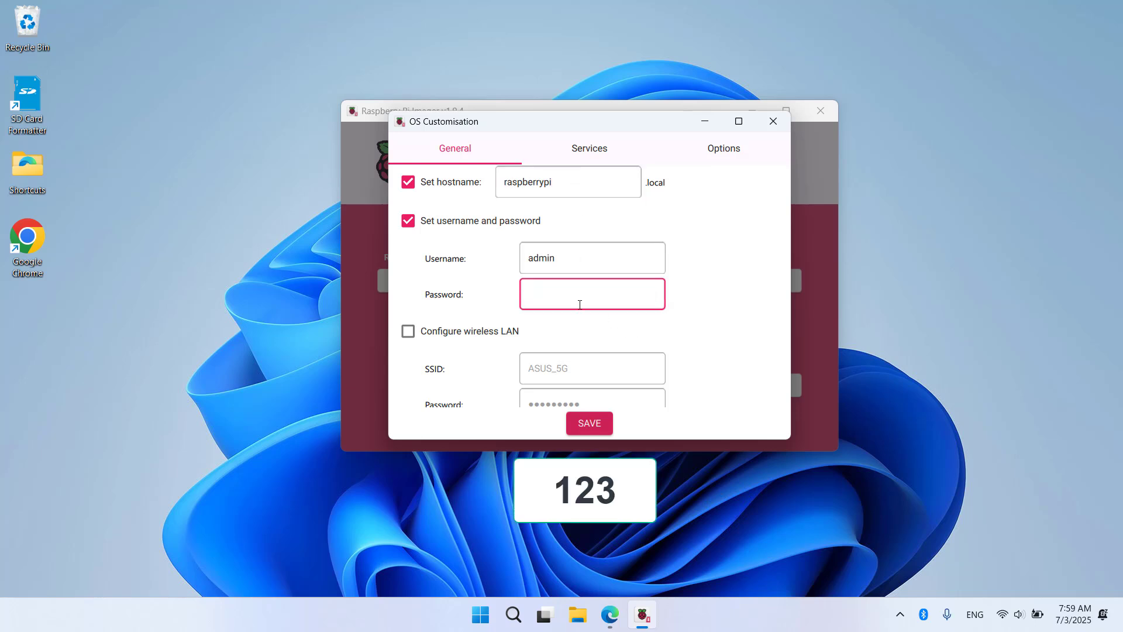
pyautogui.write('123')
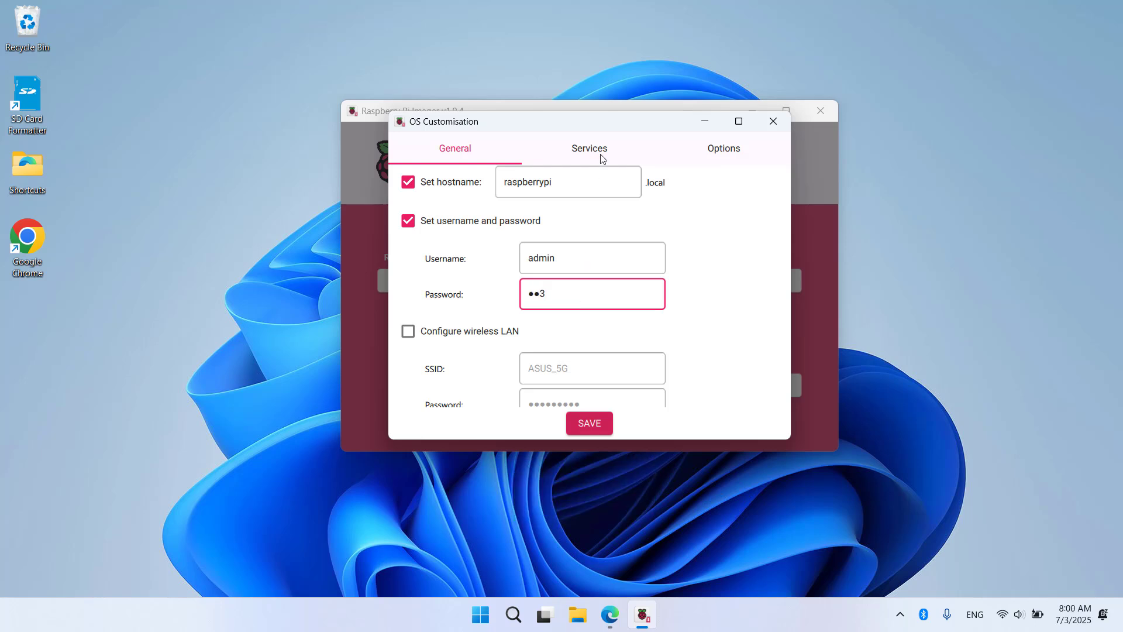
# Step: Enable SSH with password authentication in the Services settings
pyautogui.click(595, 150)
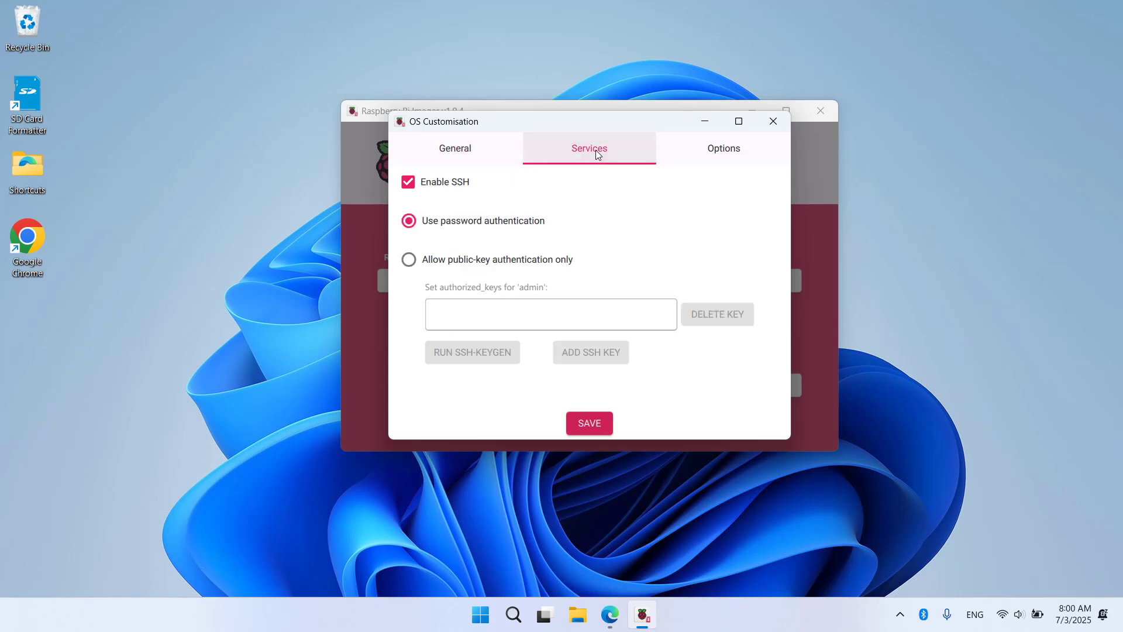
pyautogui.click(427, 191)
pyautogui.click(426, 188)
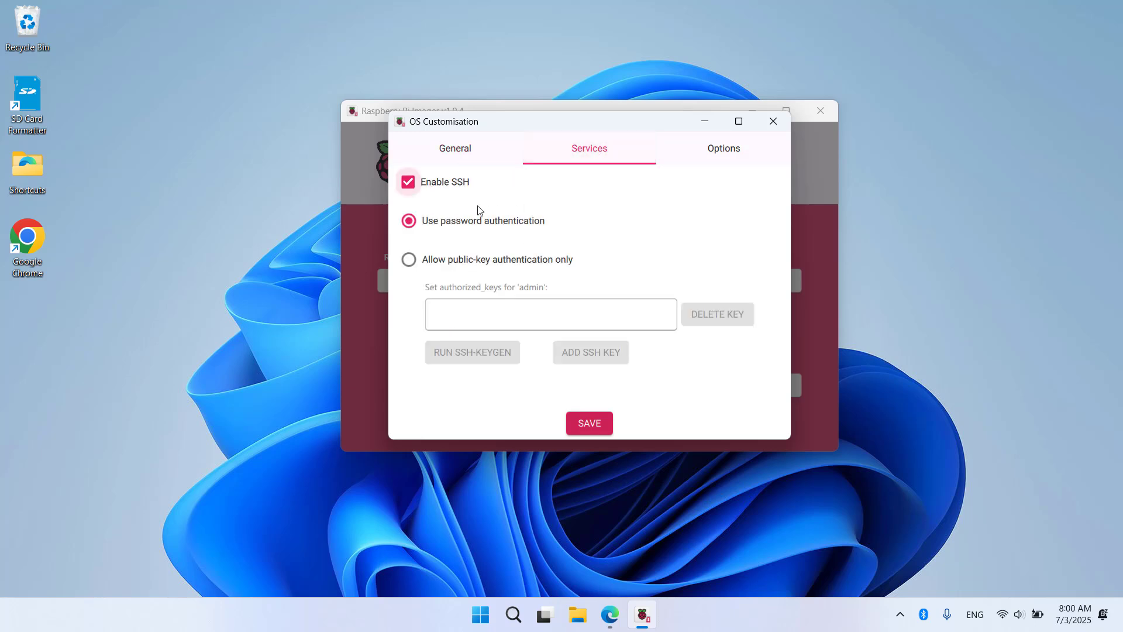
# Step: Save and apply the customisation, then confirm erasing the card to write the image
pyautogui.click(584, 426)
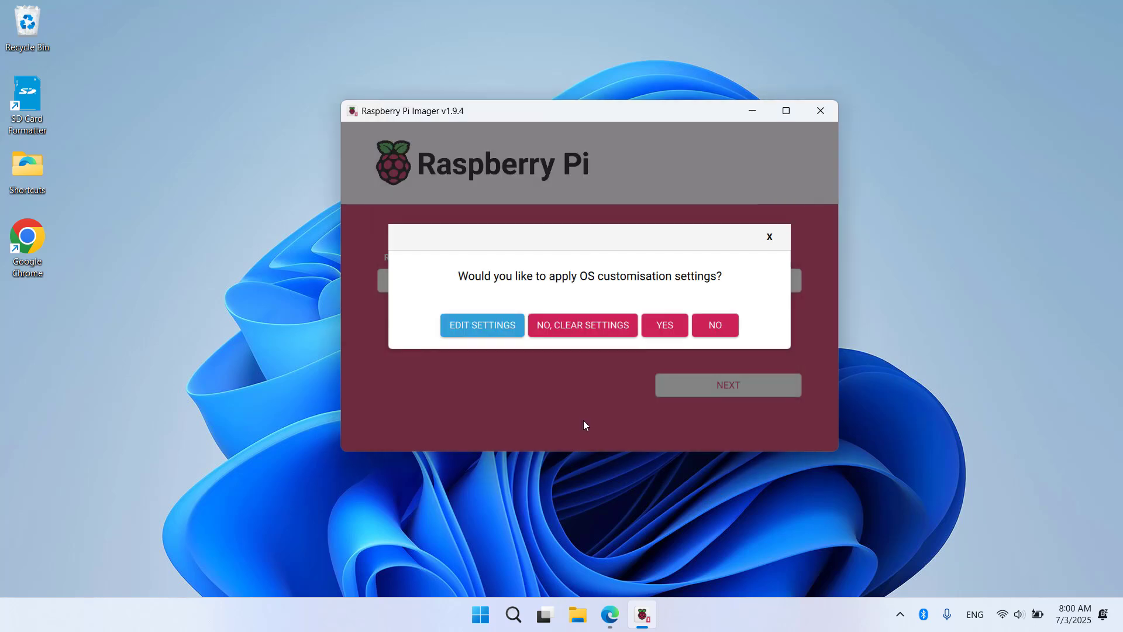
pyautogui.click(668, 330)
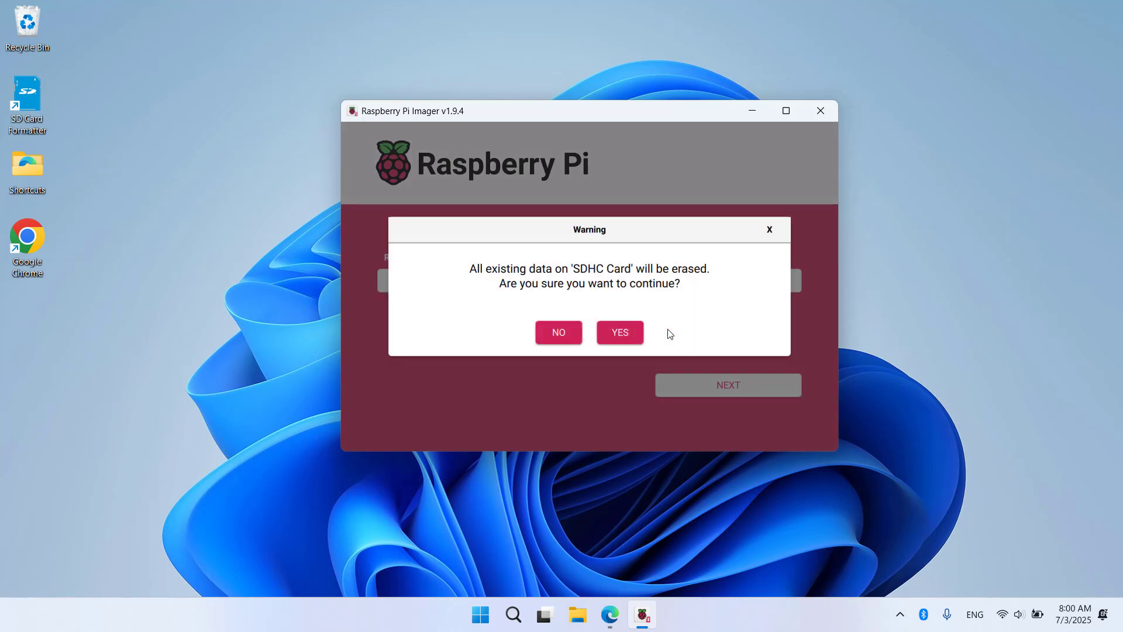
pyautogui.click(626, 333)
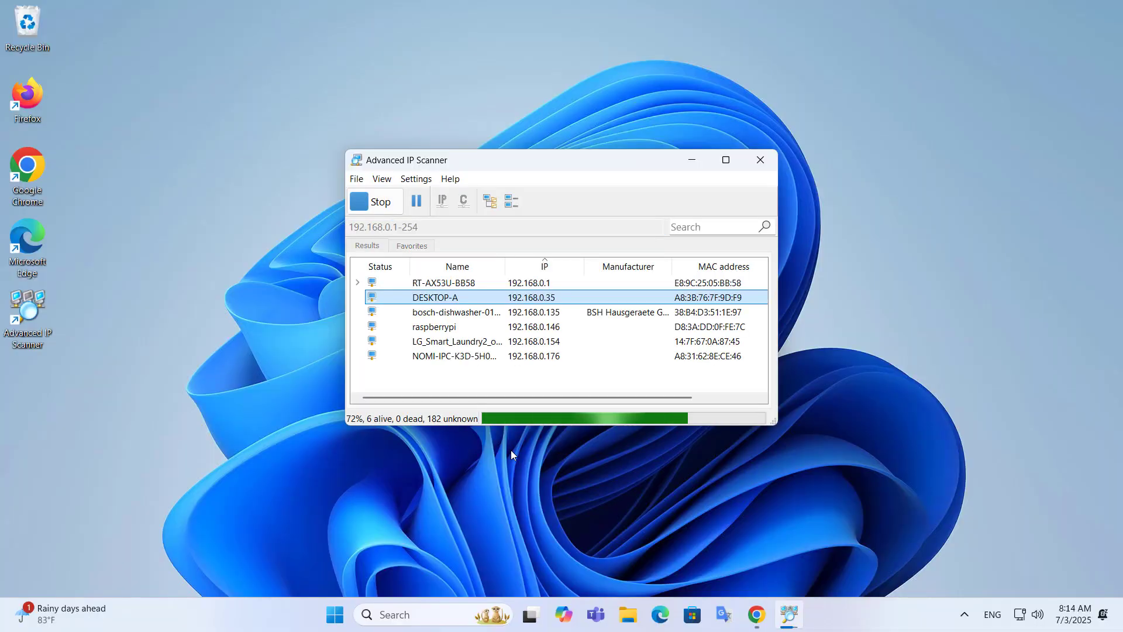
# Step: Locate the raspberrypi device at 192.168.0.146 in the Advanced IP Scanner results
pyautogui.click(440, 331)
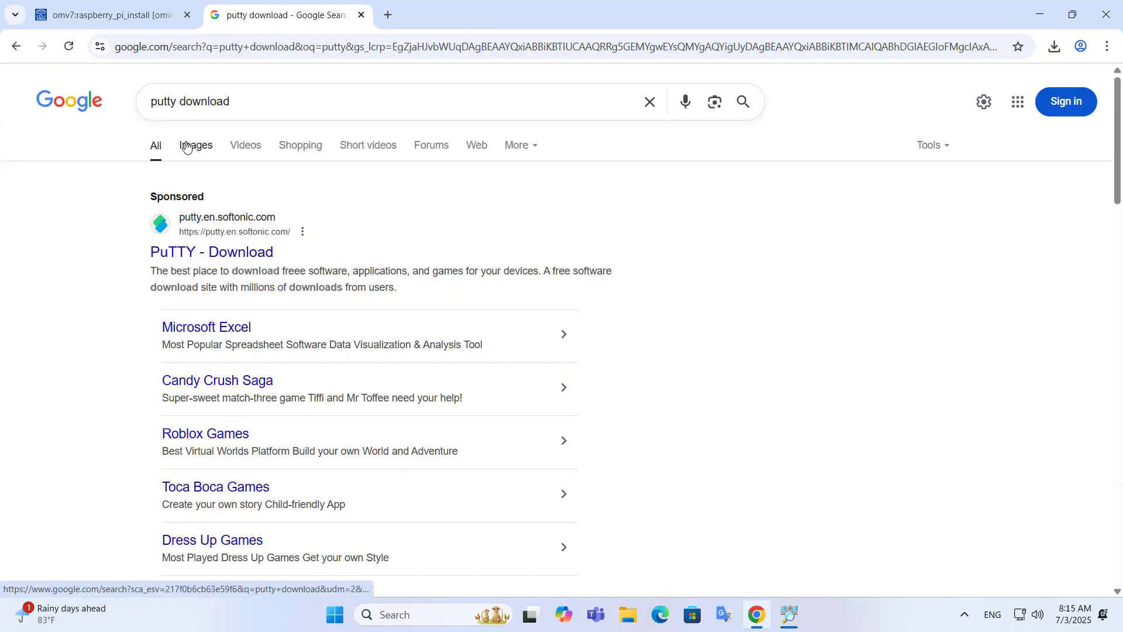
pyautogui.scroll(-1, 187, 140)
pyautogui.scroll(-6, 184, 133)
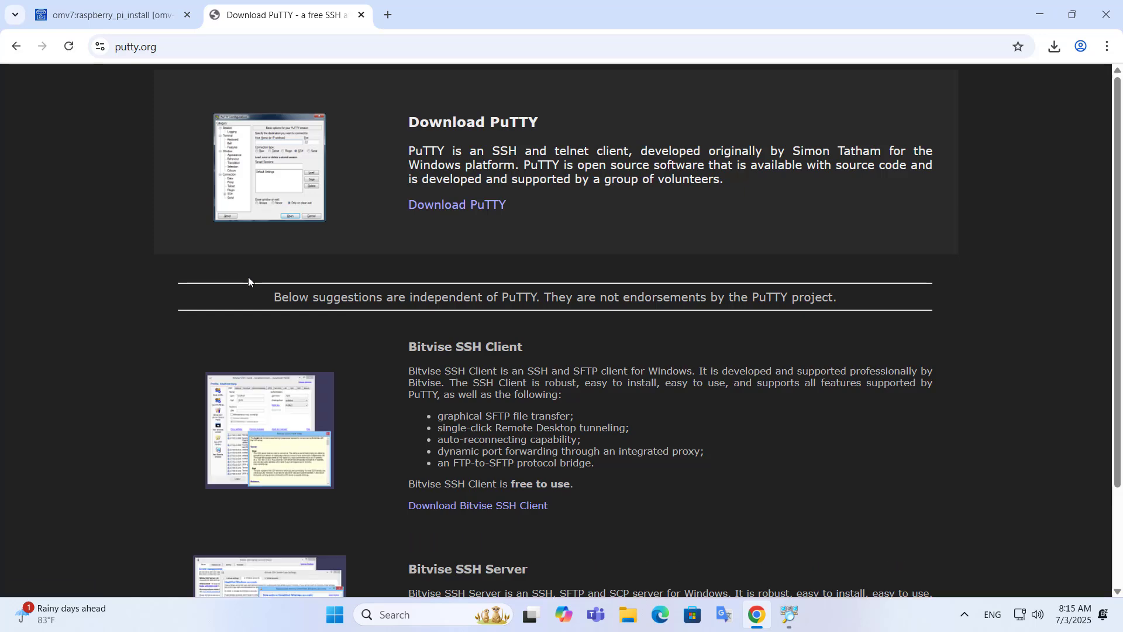
# Step: Download putty-64bit-0.83-installer.msi from the PuTTY latest-release page on putty.org
pyautogui.click(472, 206)
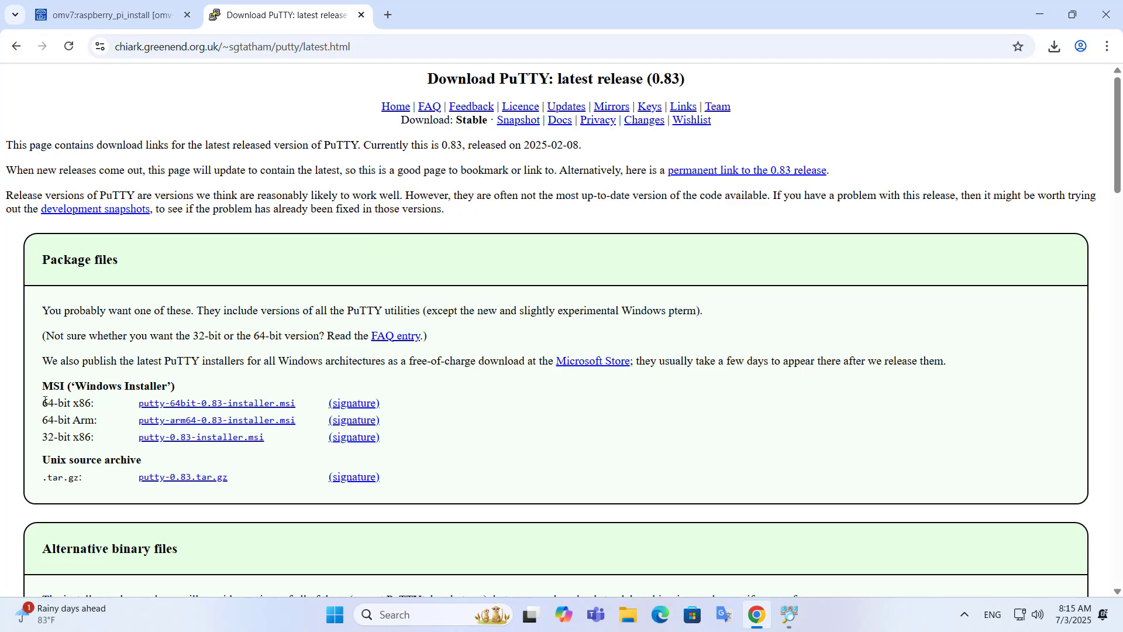
pyautogui.moveTo(45, 401); pyautogui.dragTo(91, 400)
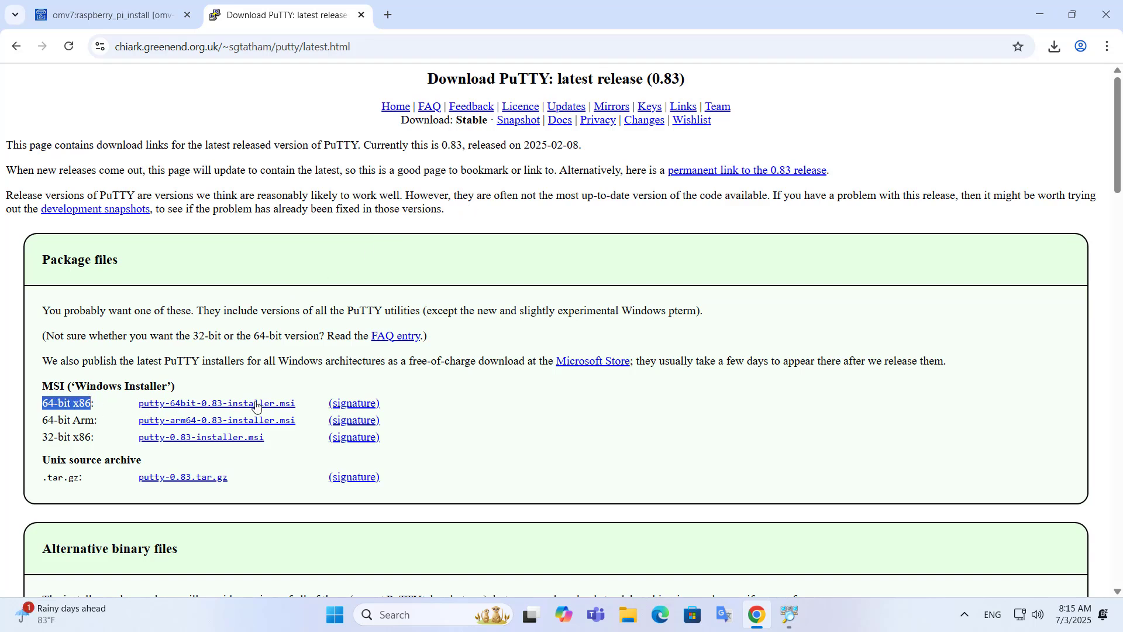
pyautogui.click(228, 404)
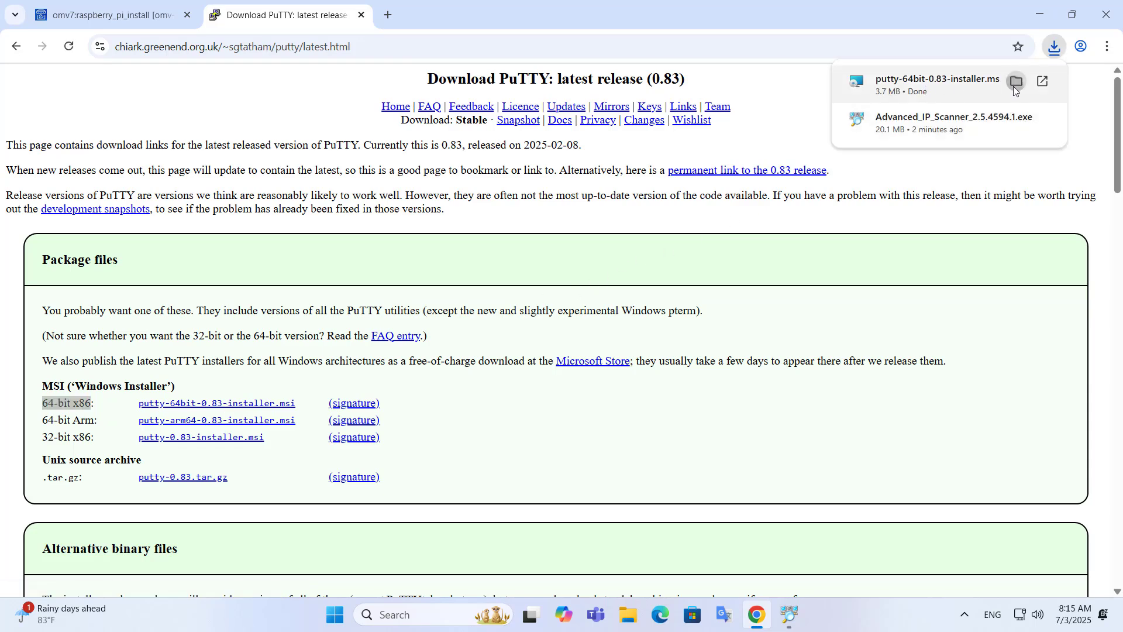
# Step: Run the downloaded installer to install PuTTY 0.83 (64-bit) and close the wizard
pyautogui.click(1014, 85)
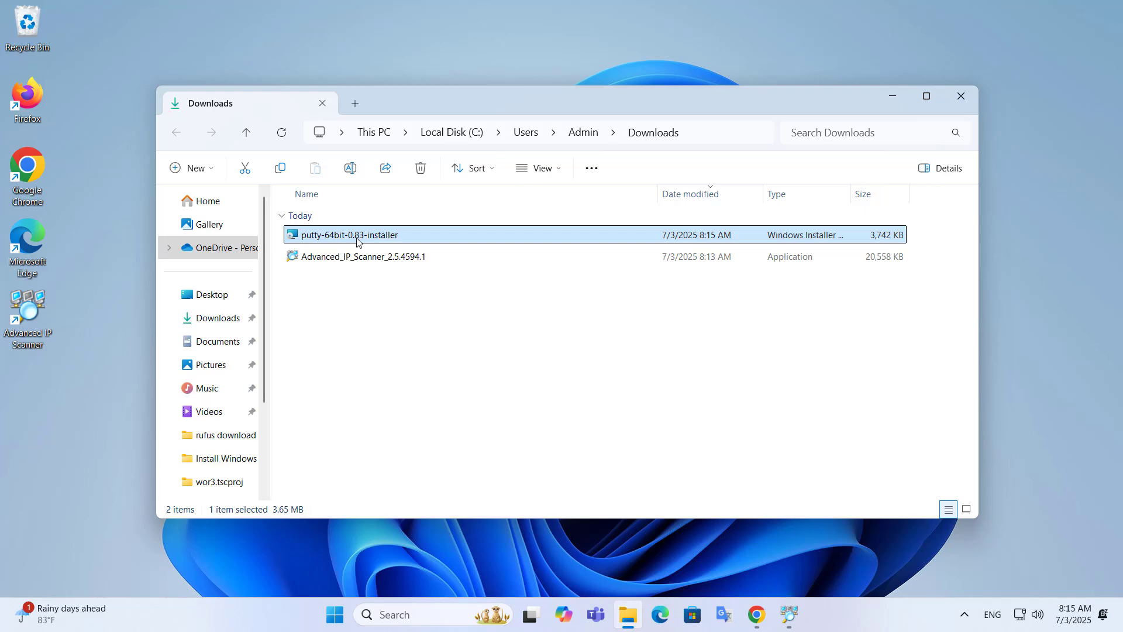
pyautogui.doubleClick(357, 236)
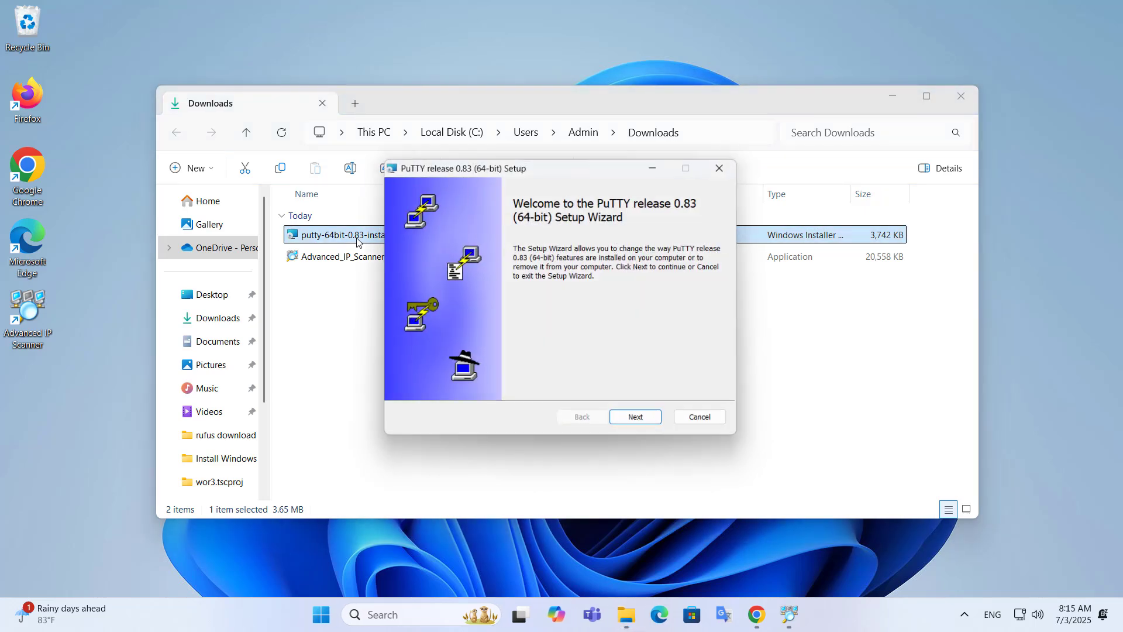
pyautogui.click(636, 420)
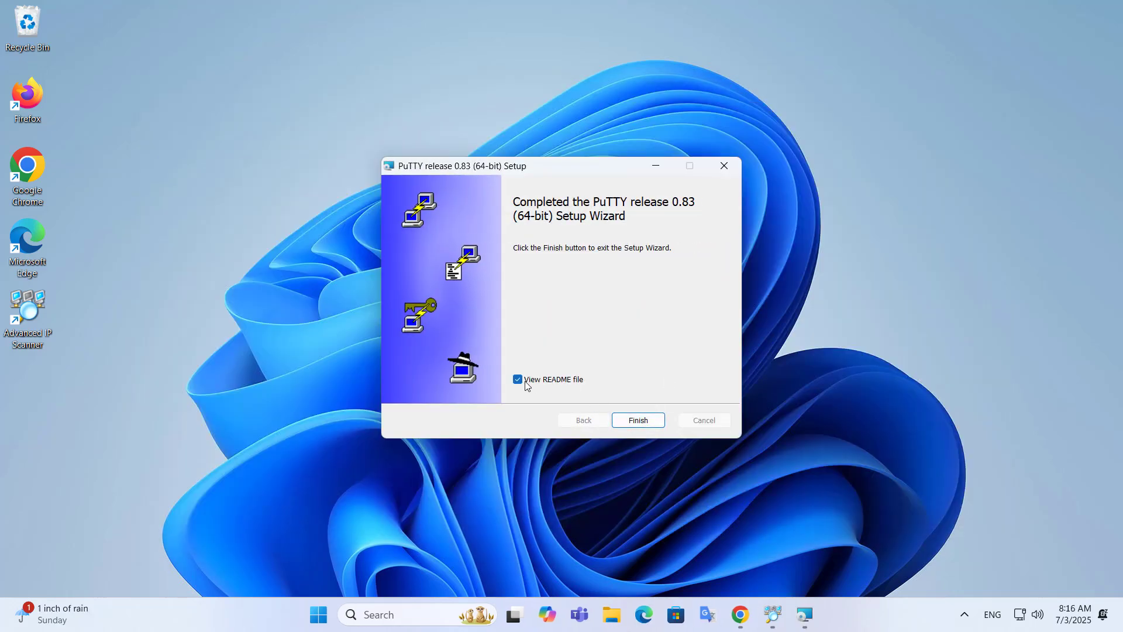
pyautogui.click(638, 421)
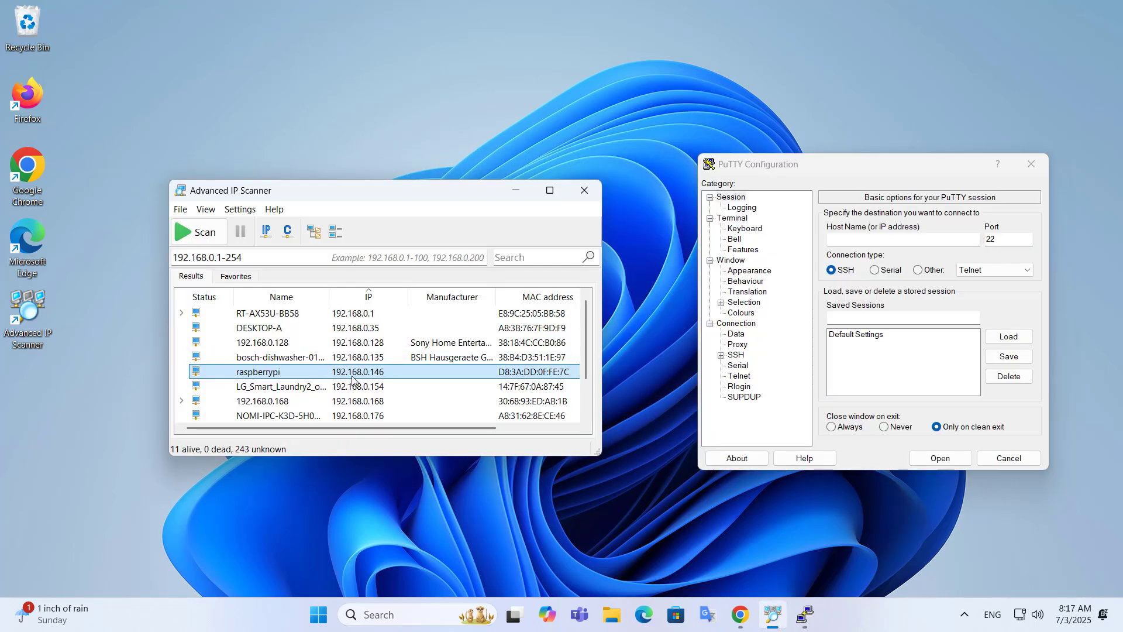
# Step: Connect PuTTY over SSH to 192.168.0.146 on port 22
pyautogui.click(340, 372)
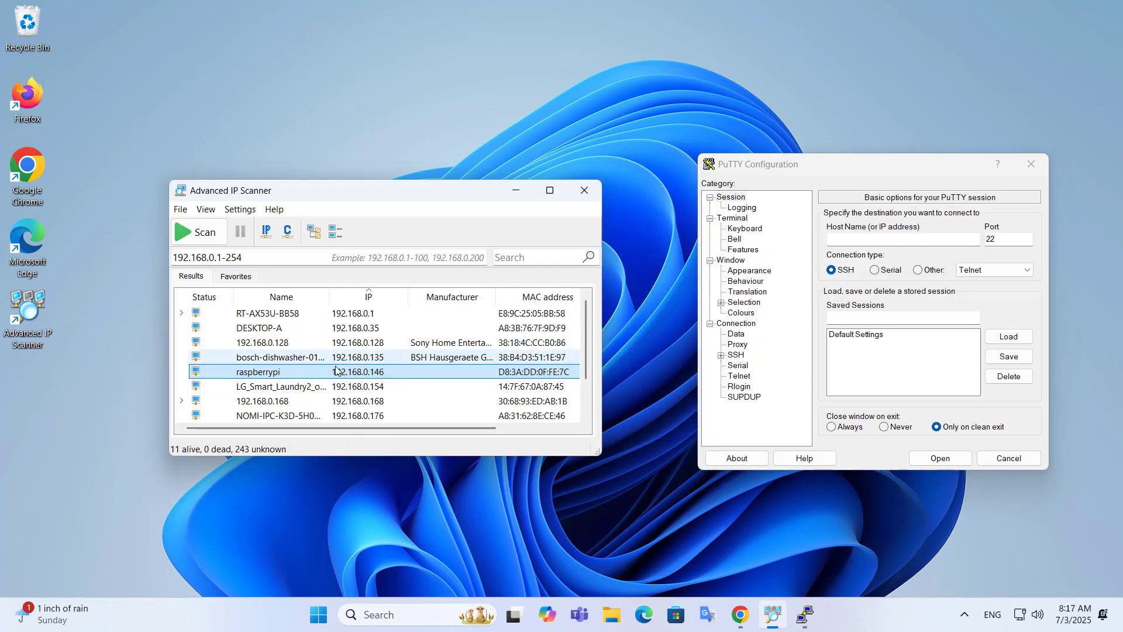
pyautogui.click(829, 240)
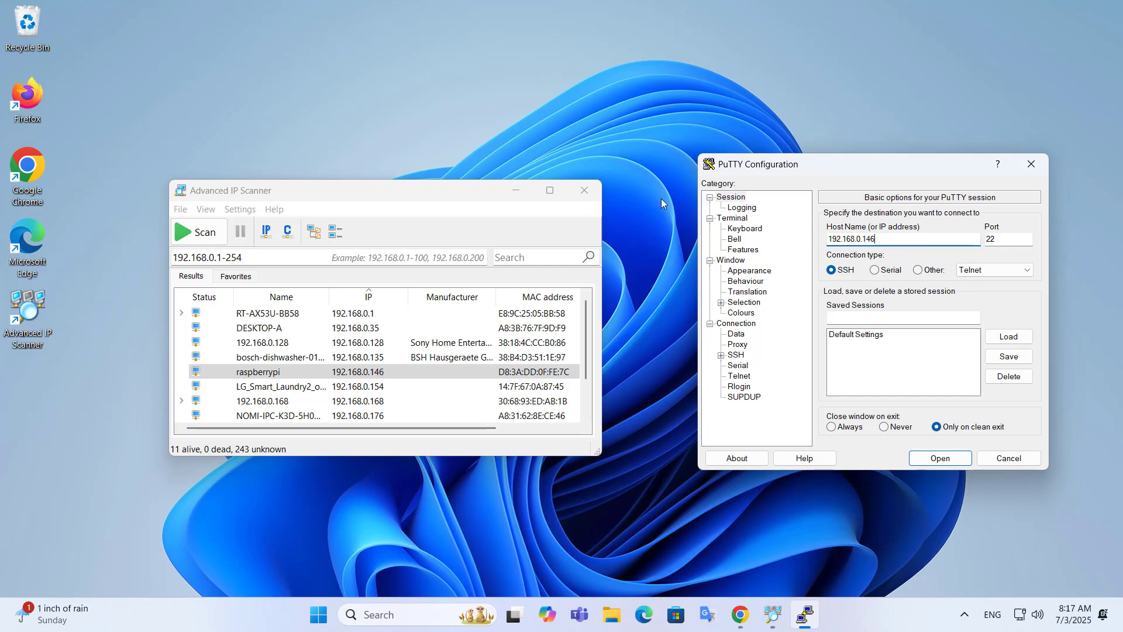
pyautogui.click(584, 191)
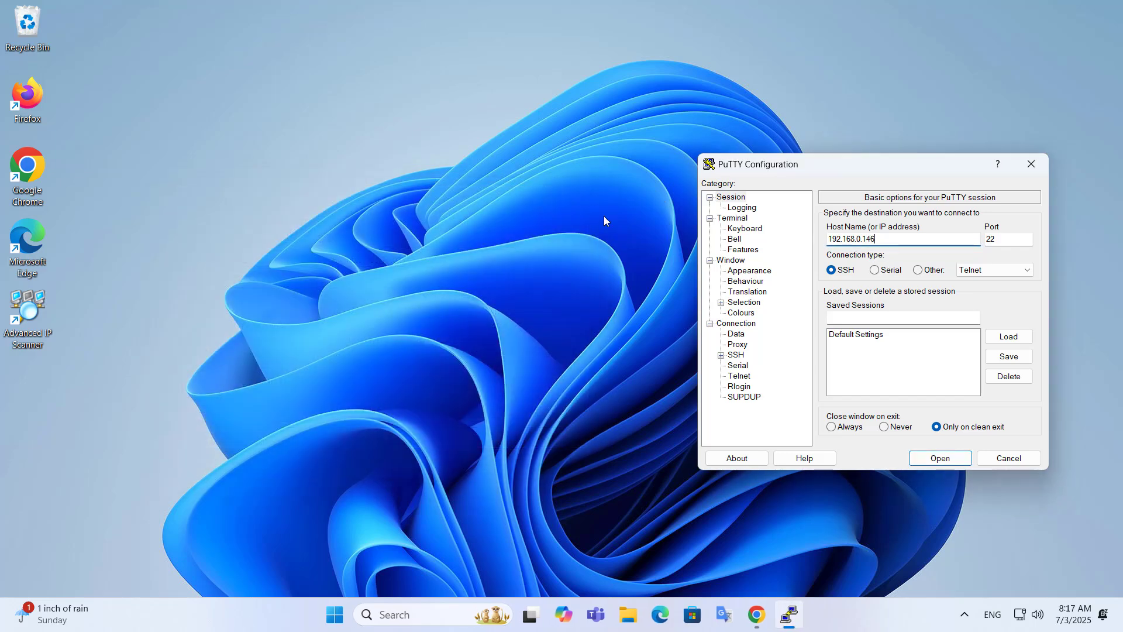
pyautogui.moveTo(865, 168); pyautogui.dragTo(508, 152)
pyautogui.moveTo(509, 222); pyautogui.dragTo(470, 223)
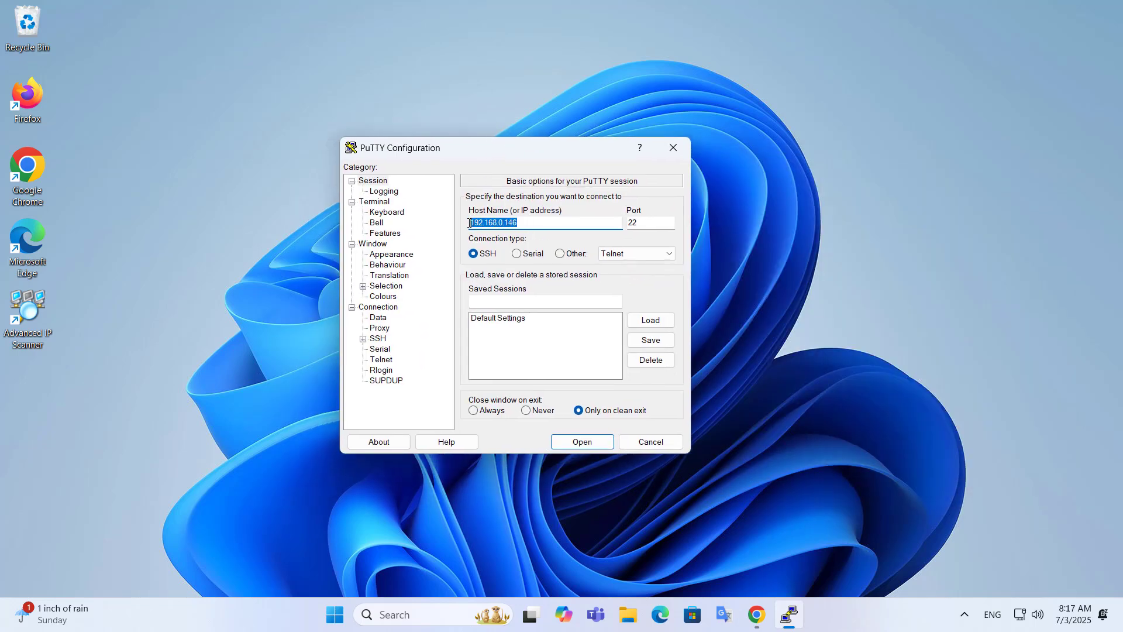
pyautogui.click(581, 442)
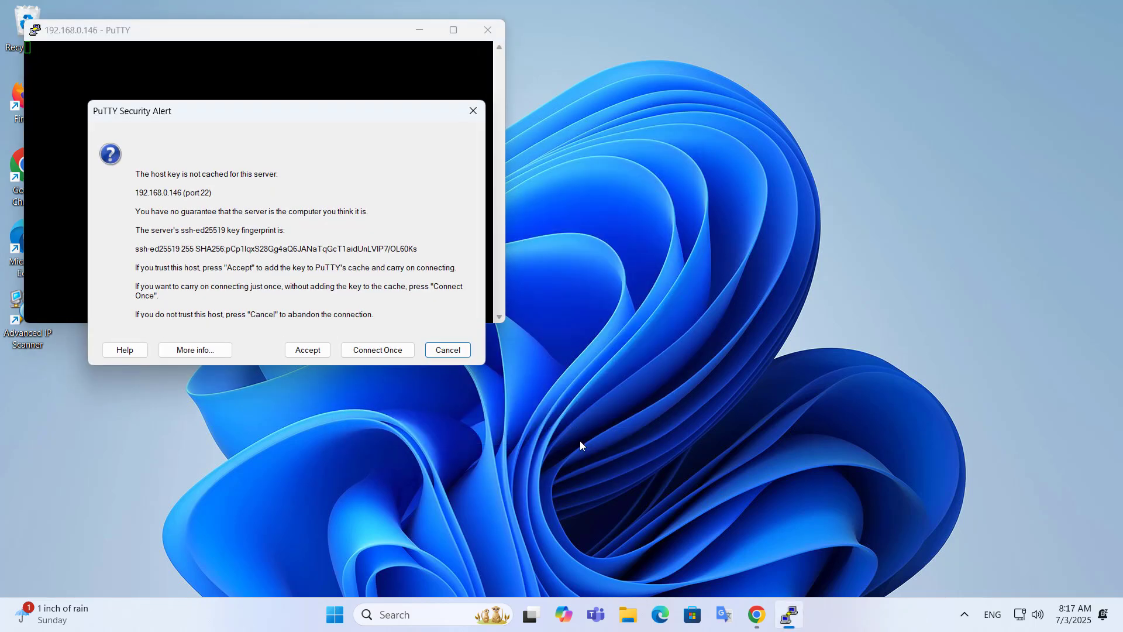
# Step: Accept the host key and log in to the Raspberry Pi as admin with the account password
pyautogui.click(308, 351)
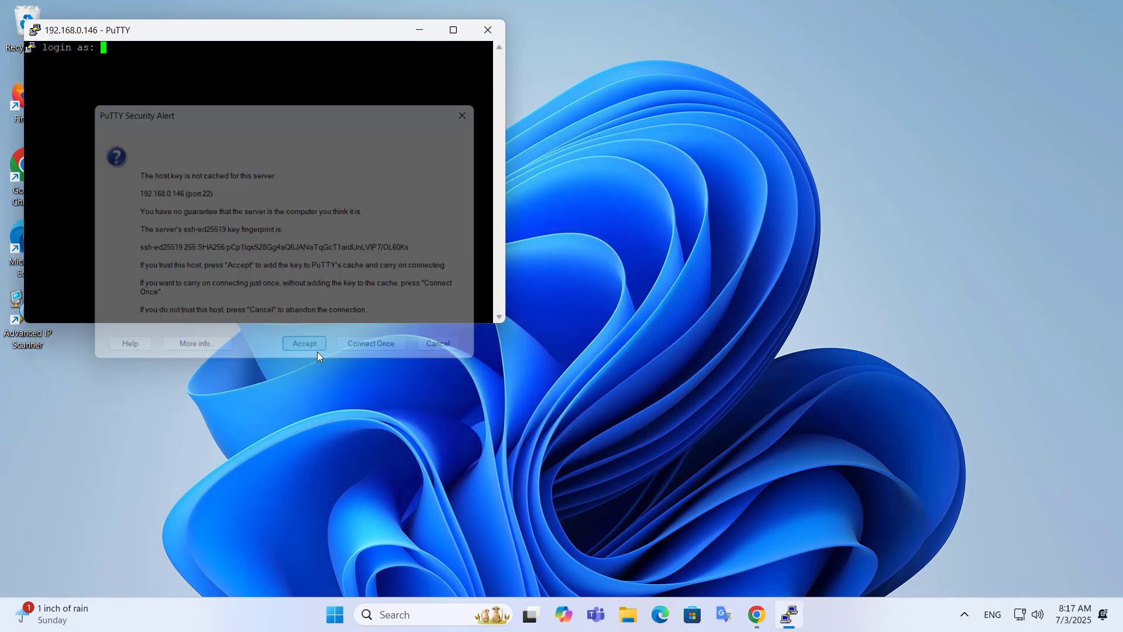
pyautogui.moveTo(285, 39); pyautogui.dragTo(541, 111)
pyautogui.write('admin')
pyautogui.press('Return')
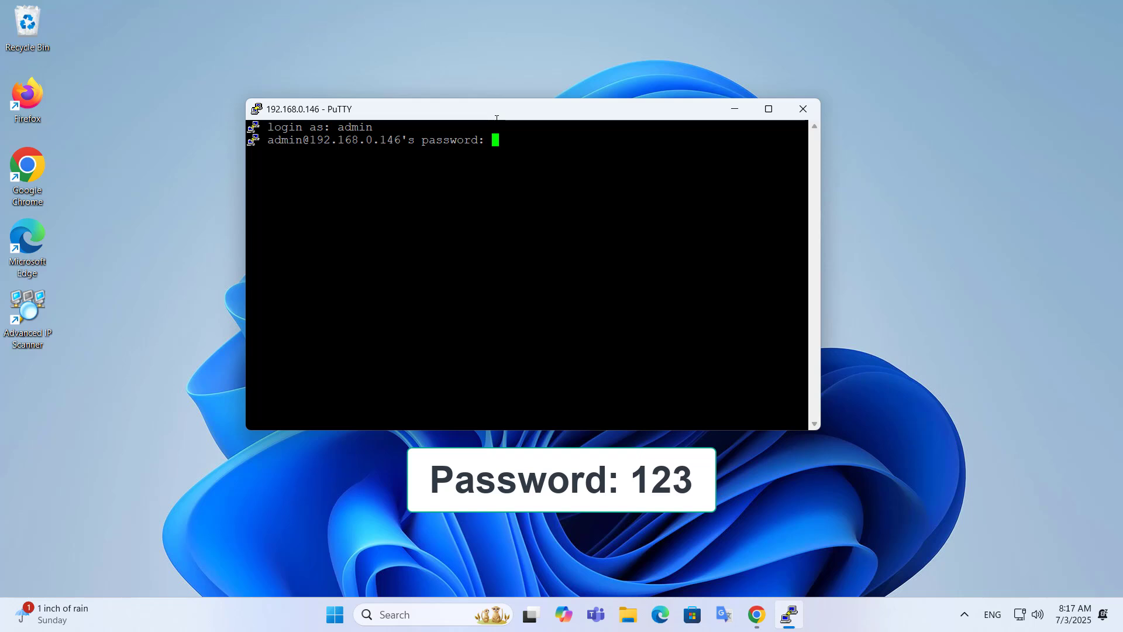
pyautogui.write('123')
pyautogui.press('Return')
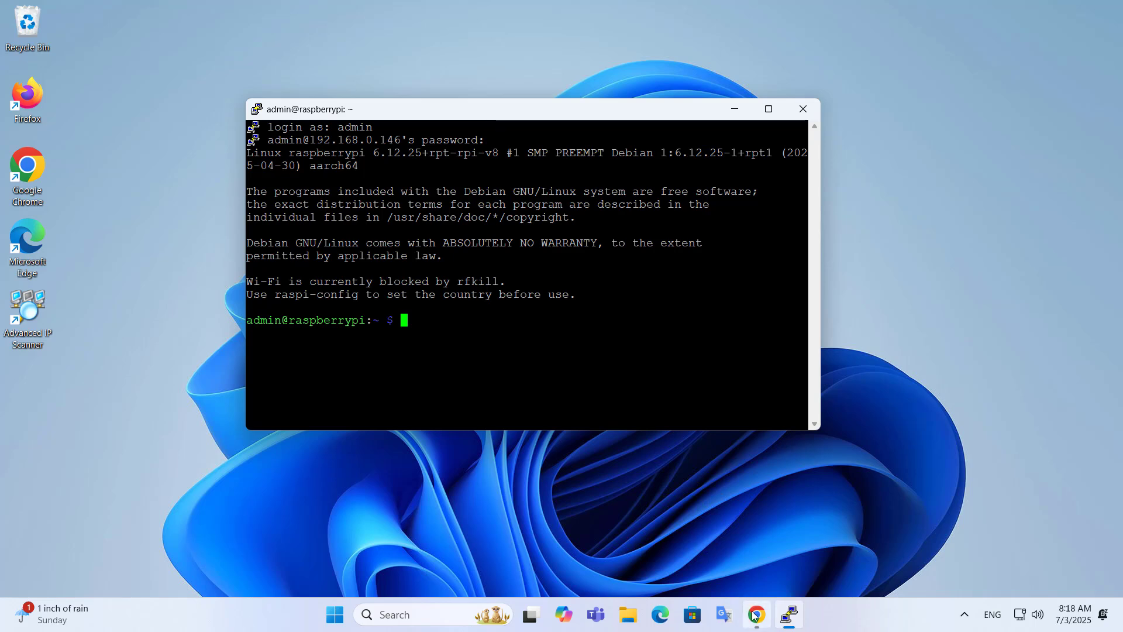
# Step: Scroll the omv-extras guide to 'Raspberry PI OS Updates and Upgrades' and select 'sudo apt-get update'
pyautogui.moveTo(755, 615)
pyautogui.click(750, 584)
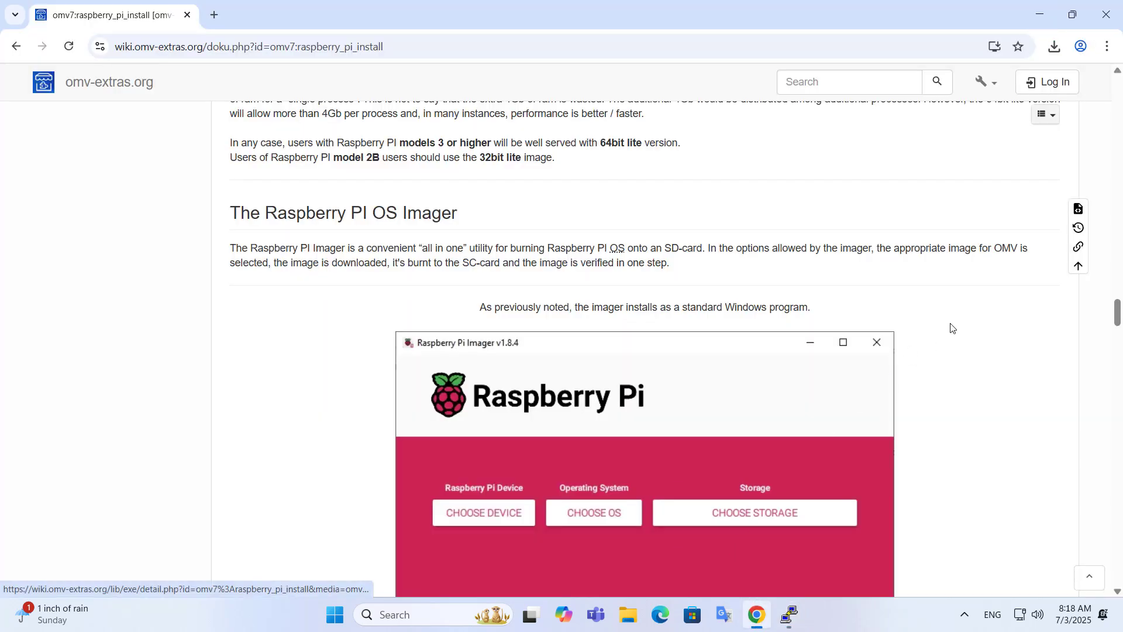
pyautogui.moveTo(1118, 313); pyautogui.dragTo(1118, 379)
pyautogui.scroll(-10, 1111, 418)
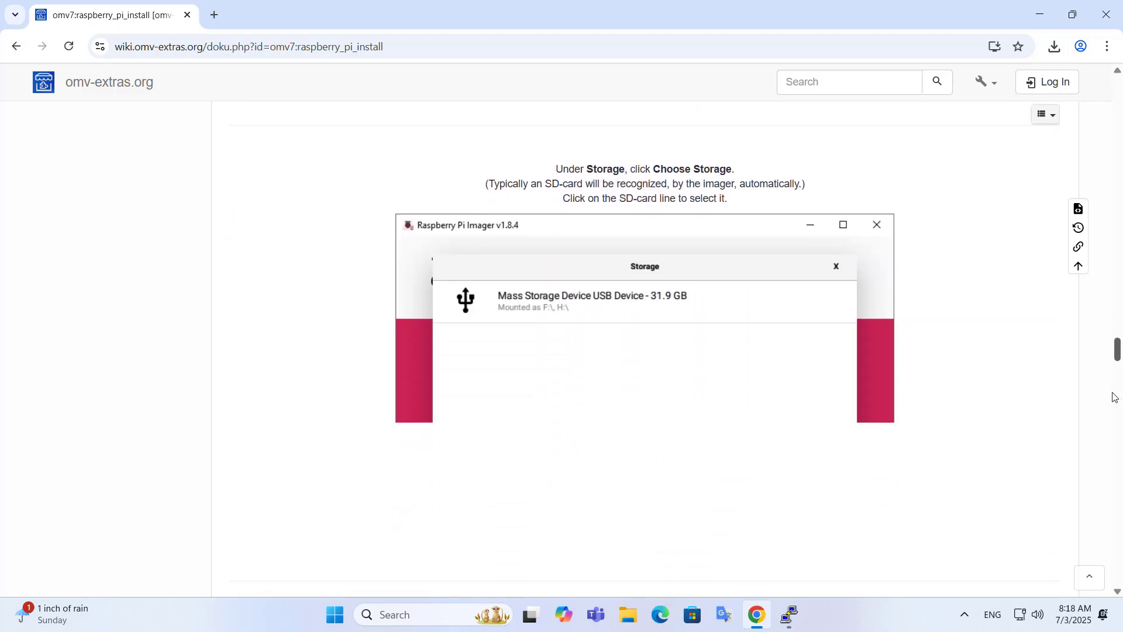
pyautogui.scroll(-15, 1112, 418)
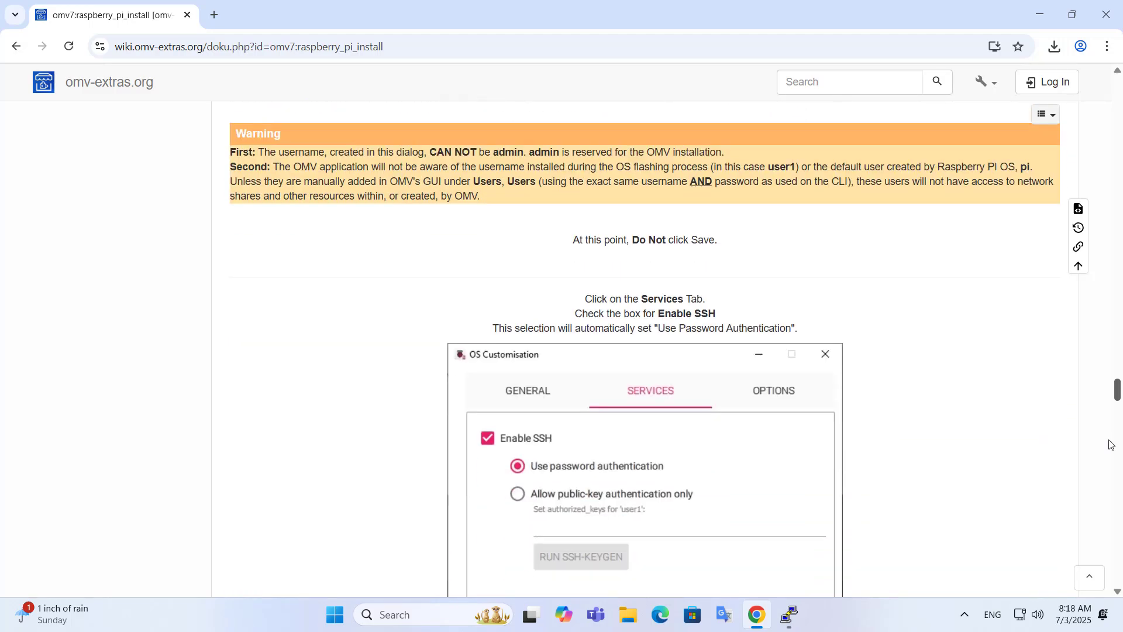
pyautogui.scroll(-15, 1107, 471)
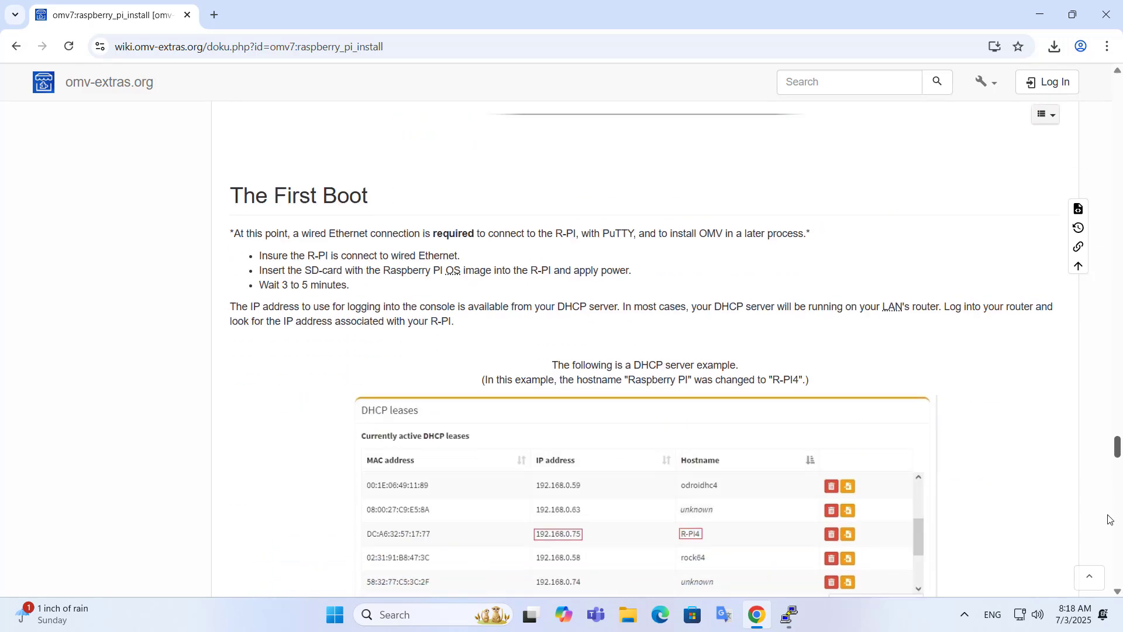
pyautogui.scroll(-14, 1107, 519)
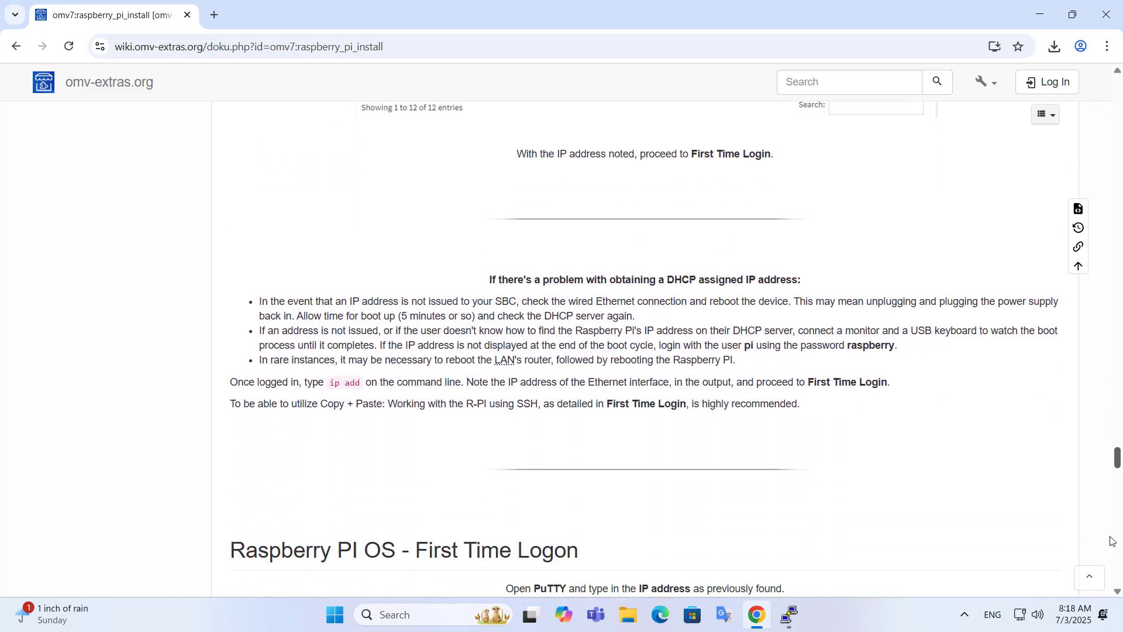
pyautogui.scroll(-2, 1112, 554)
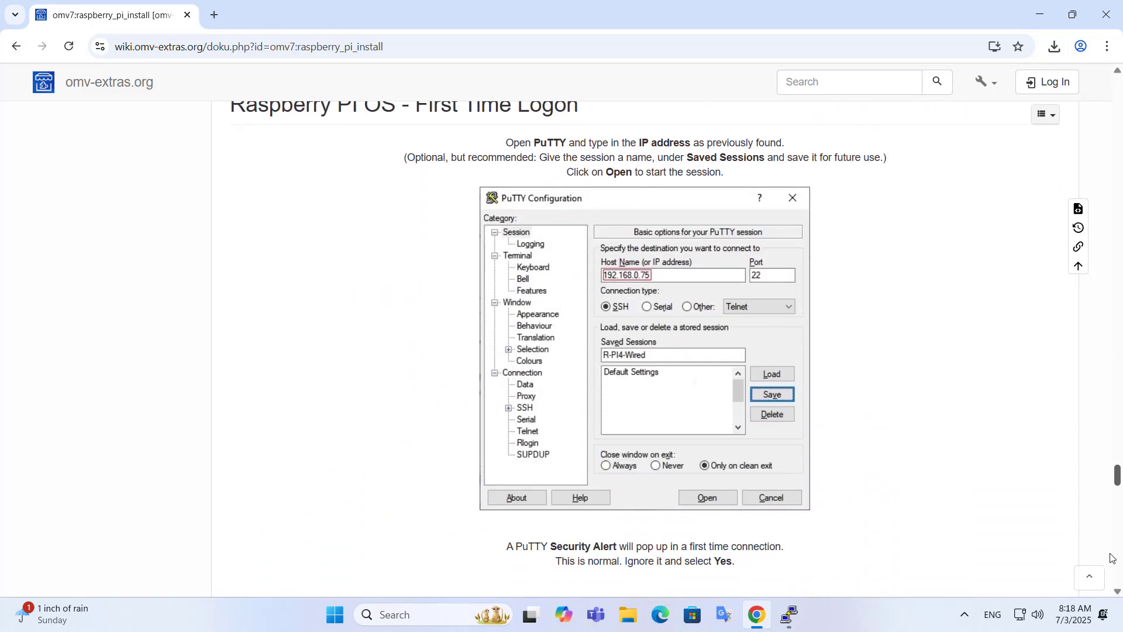
pyautogui.scroll(-10, 1114, 558)
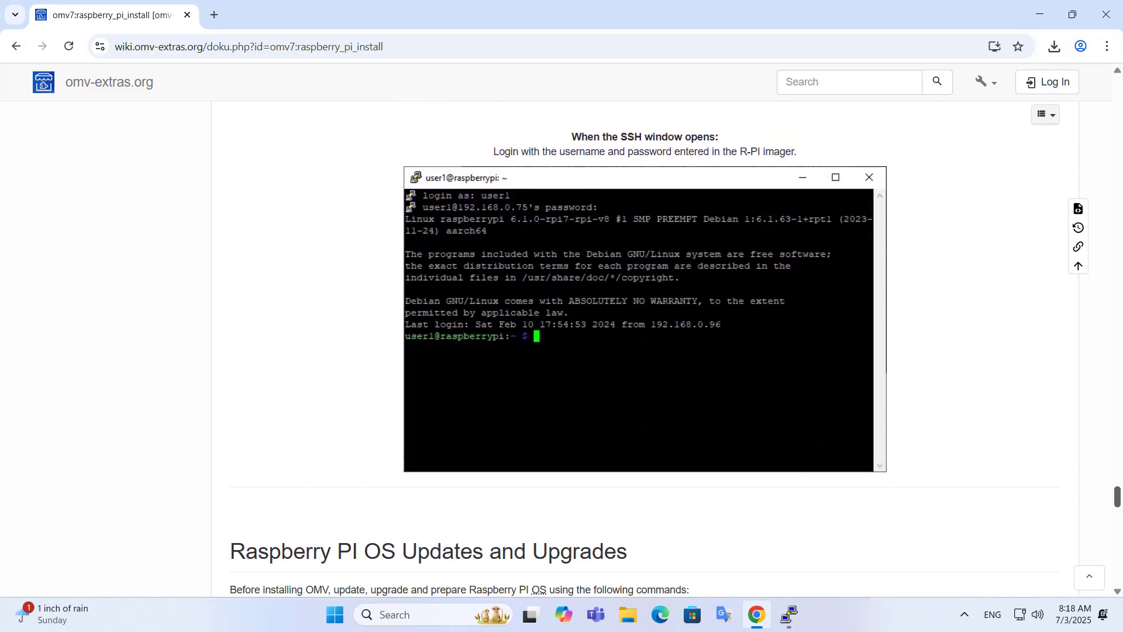
pyautogui.scroll(-5, 1121, 579)
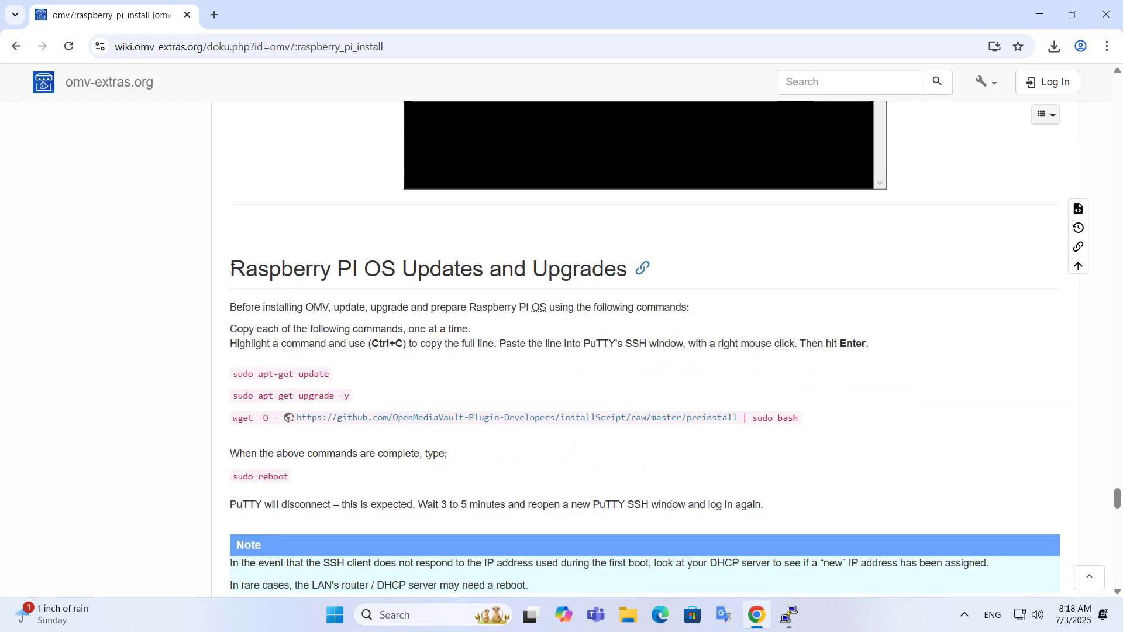
pyautogui.moveTo(230, 269); pyautogui.dragTo(625, 278)
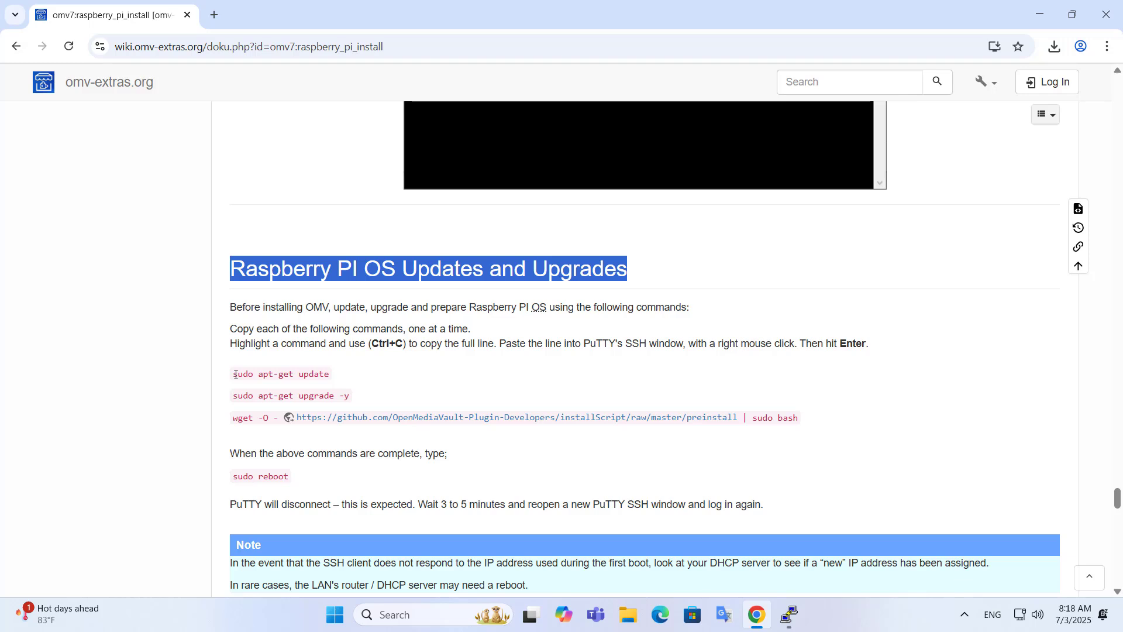
pyautogui.moveTo(236, 374); pyautogui.dragTo(324, 375)
# Step: Paste and run sudo apt-get update in the PuTTY session, then clear the terminal
pyautogui.rightClick(325, 377)
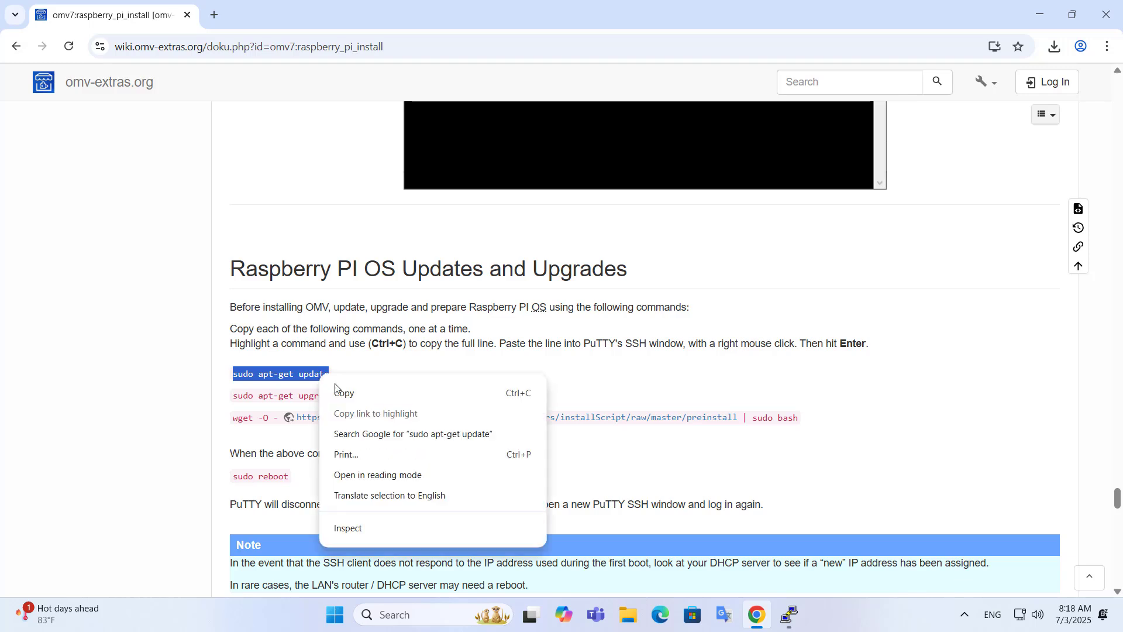
pyautogui.click(351, 391)
pyautogui.click(787, 612)
pyautogui.moveTo(526, 114); pyautogui.dragTo(736, 107)
pyautogui.rightClick(673, 351)
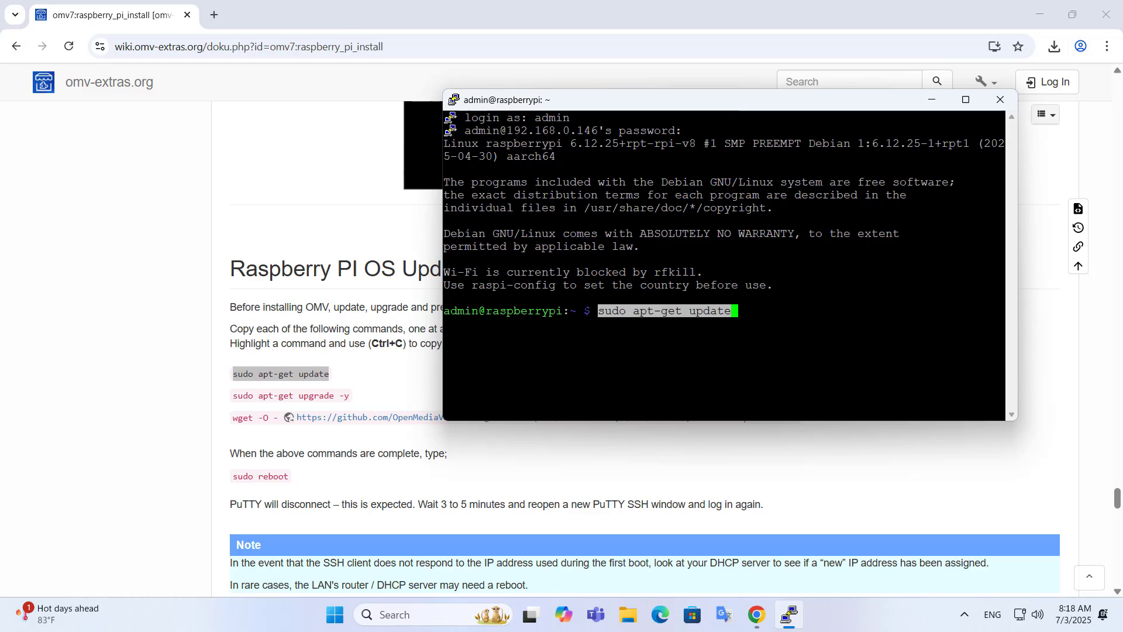
pyautogui.press('Return')
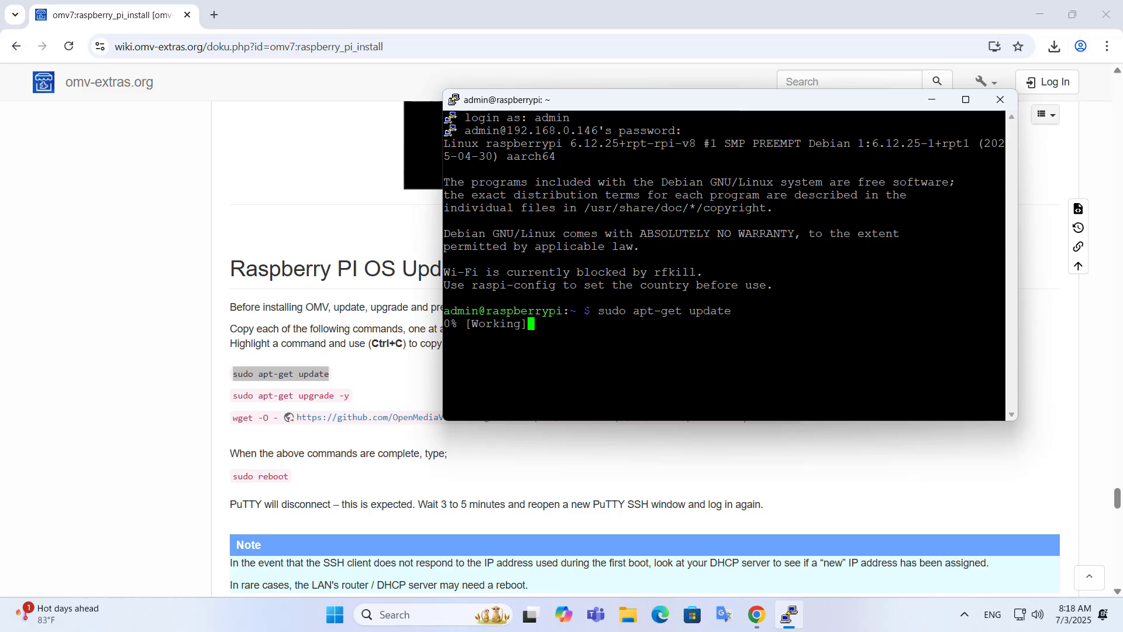
pyautogui.write('clear')
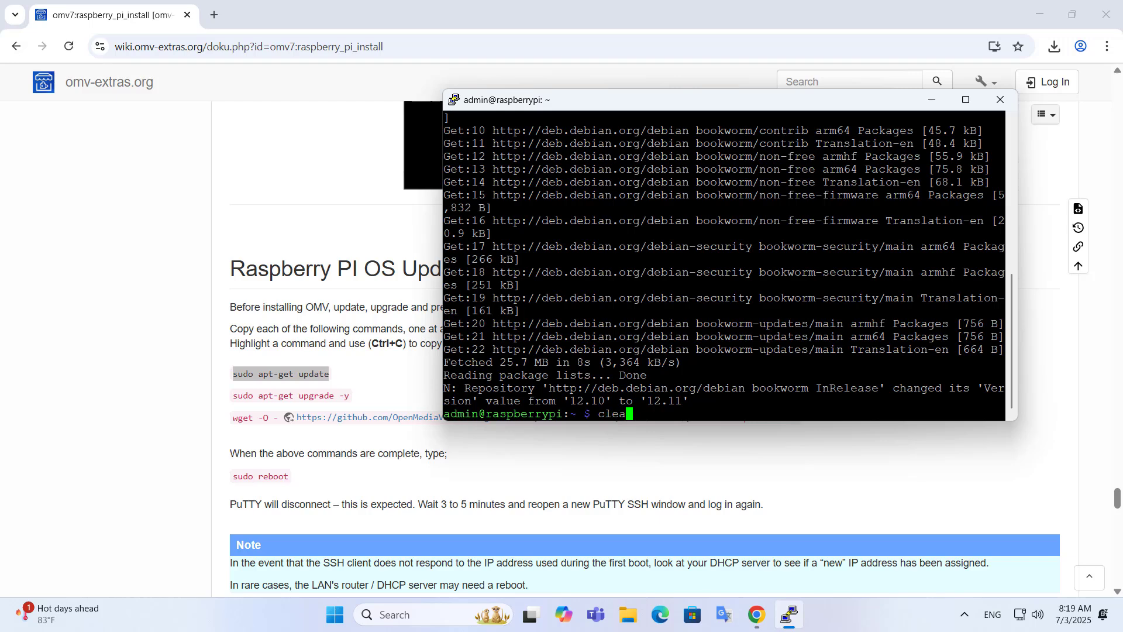
pyautogui.press('Return')
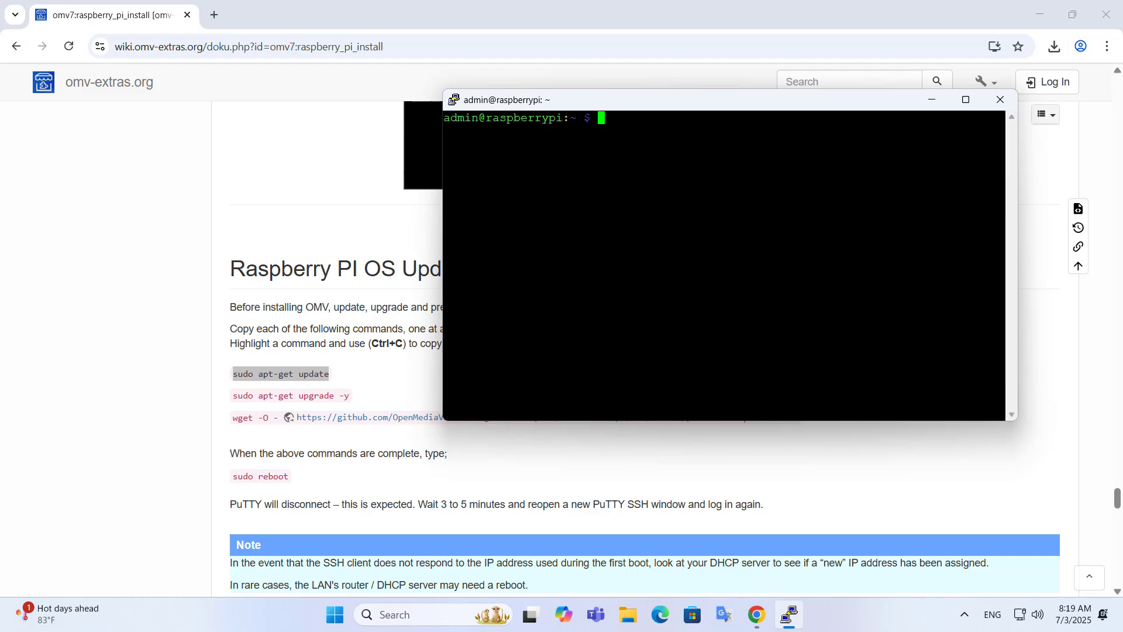
pyautogui.click(384, 388)
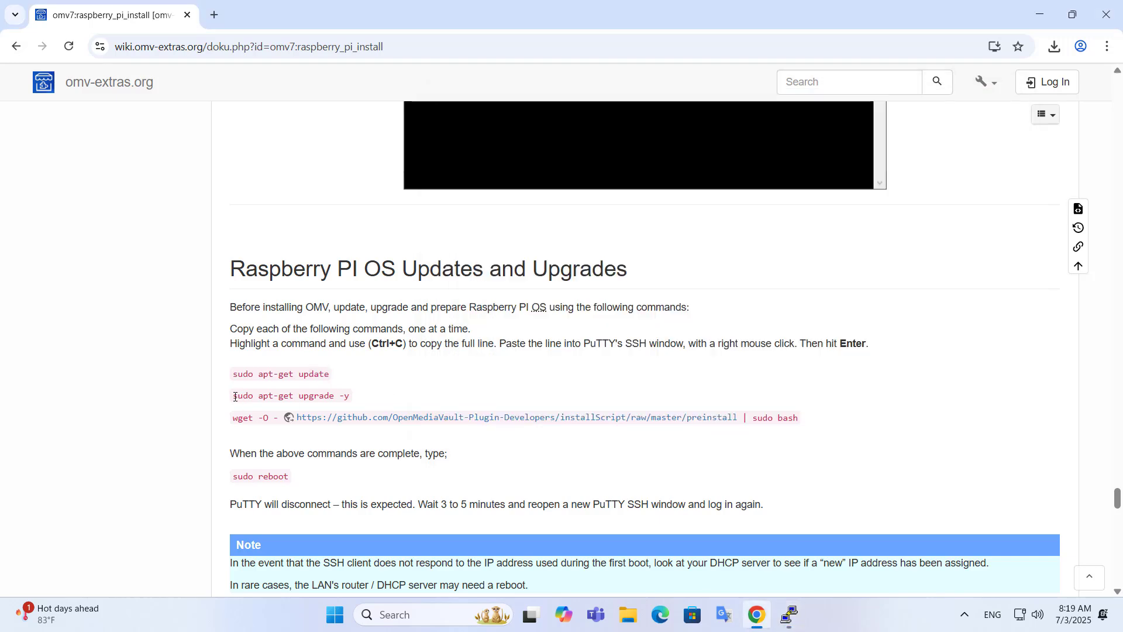
# Step: Copy sudo apt-get upgrade -y from the guide, run it in PuTTY, then clear the terminal
pyautogui.moveTo(235, 397); pyautogui.dragTo(345, 393)
pyautogui.rightClick(344, 390)
pyautogui.click(384, 409)
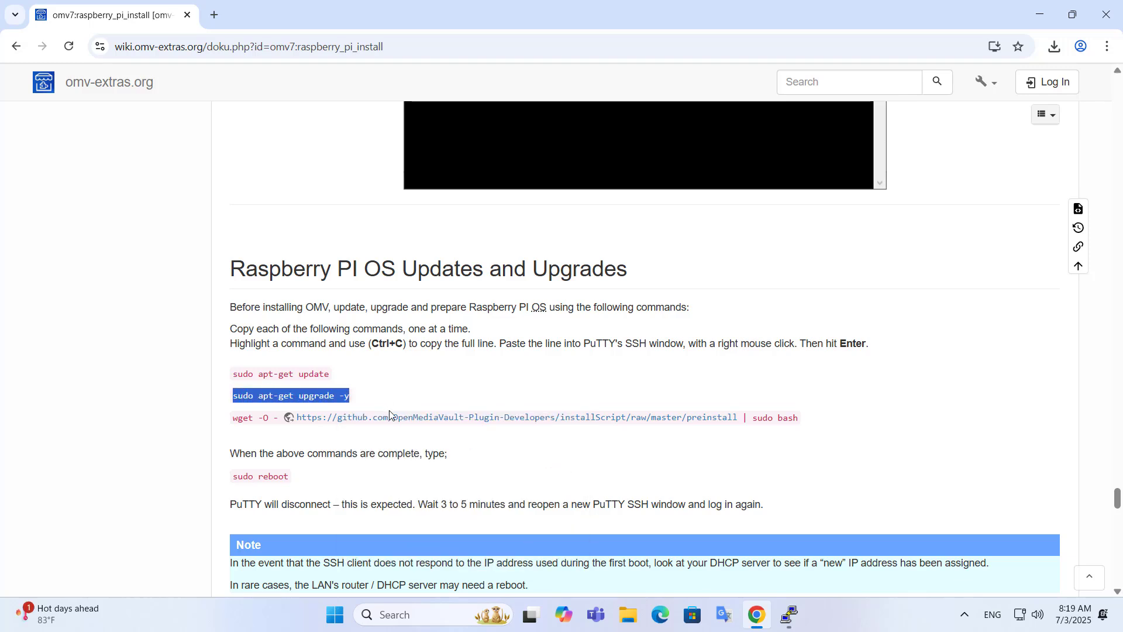
pyautogui.click(791, 614)
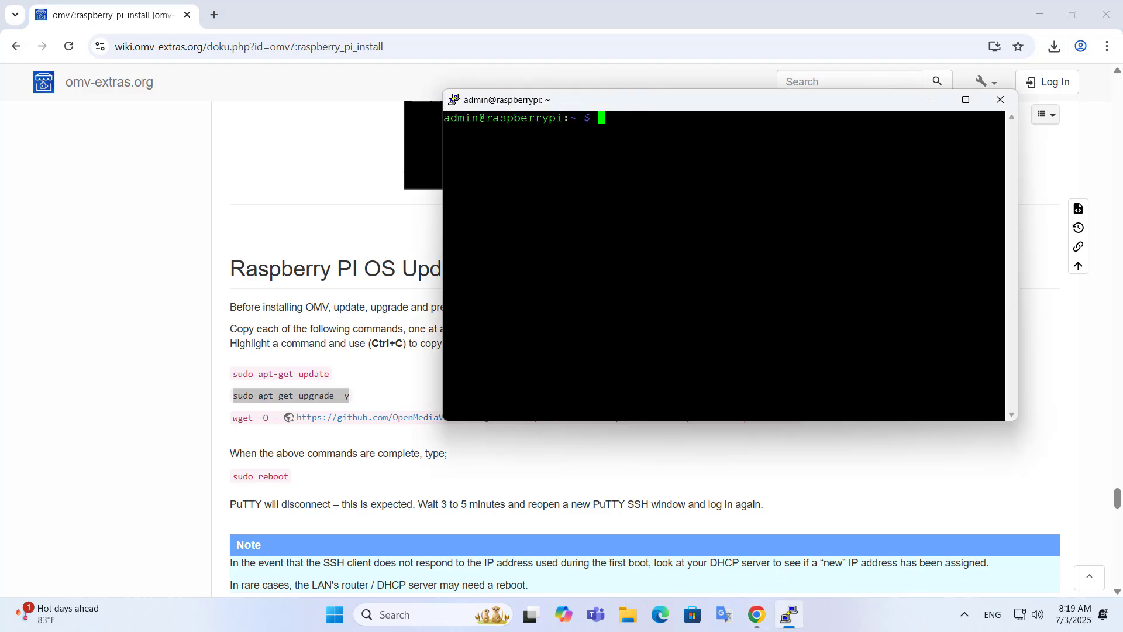
pyautogui.press('shift+Insert')
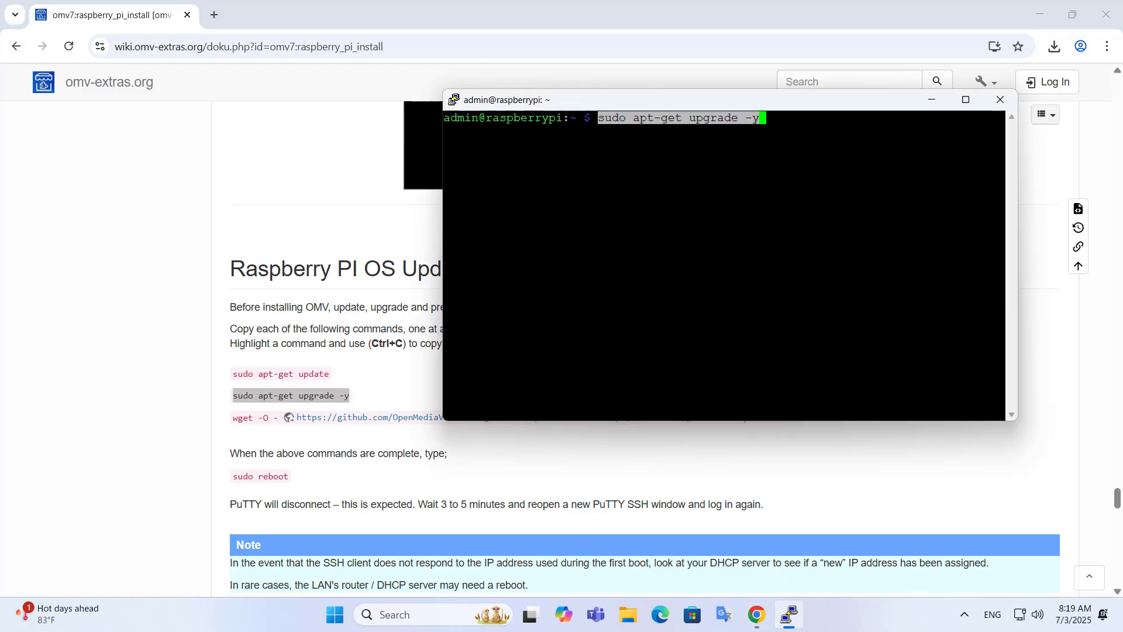
pyautogui.press('Return')
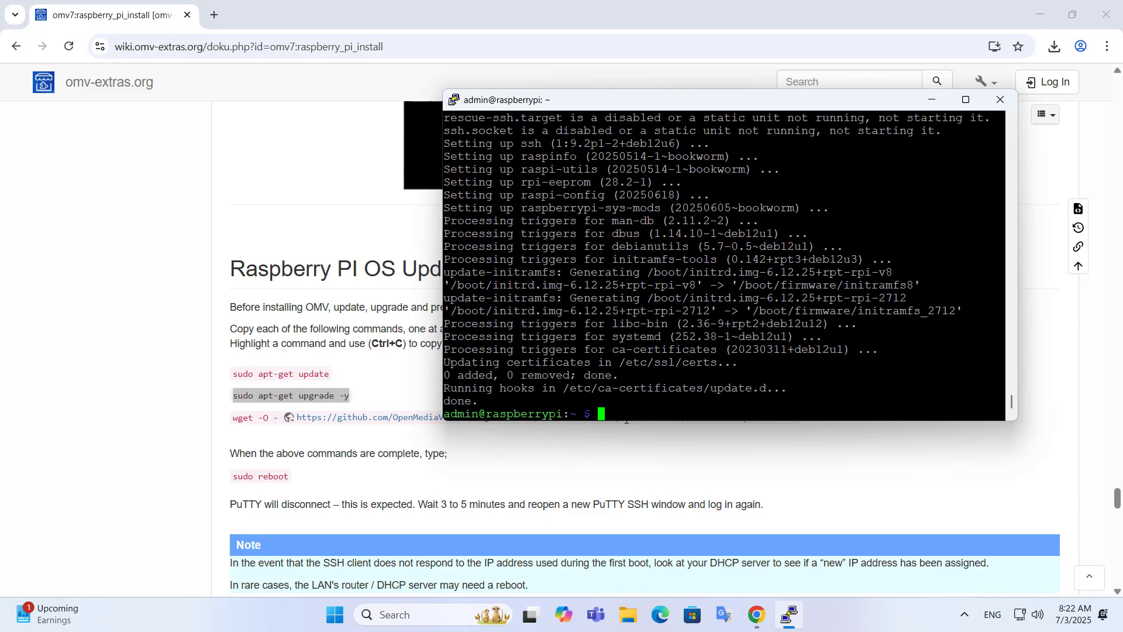
pyautogui.write('clear')
pyautogui.press('Return')
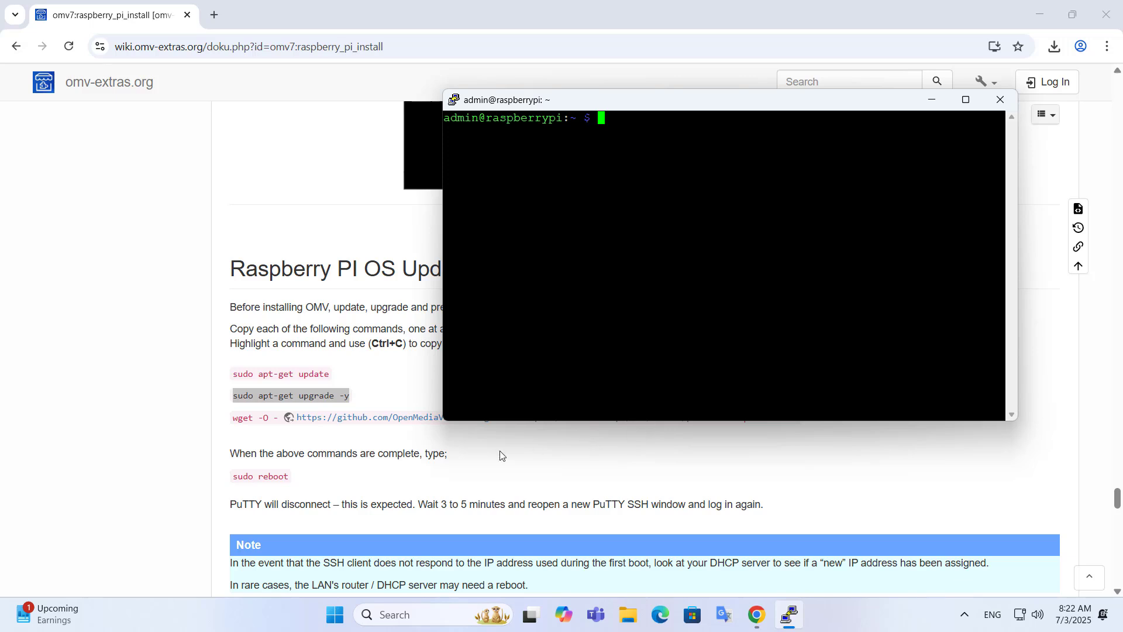
# Step: Select the full 'wget -O - … preinstall | sudo bash' line in the install guide
pyautogui.click(371, 444)
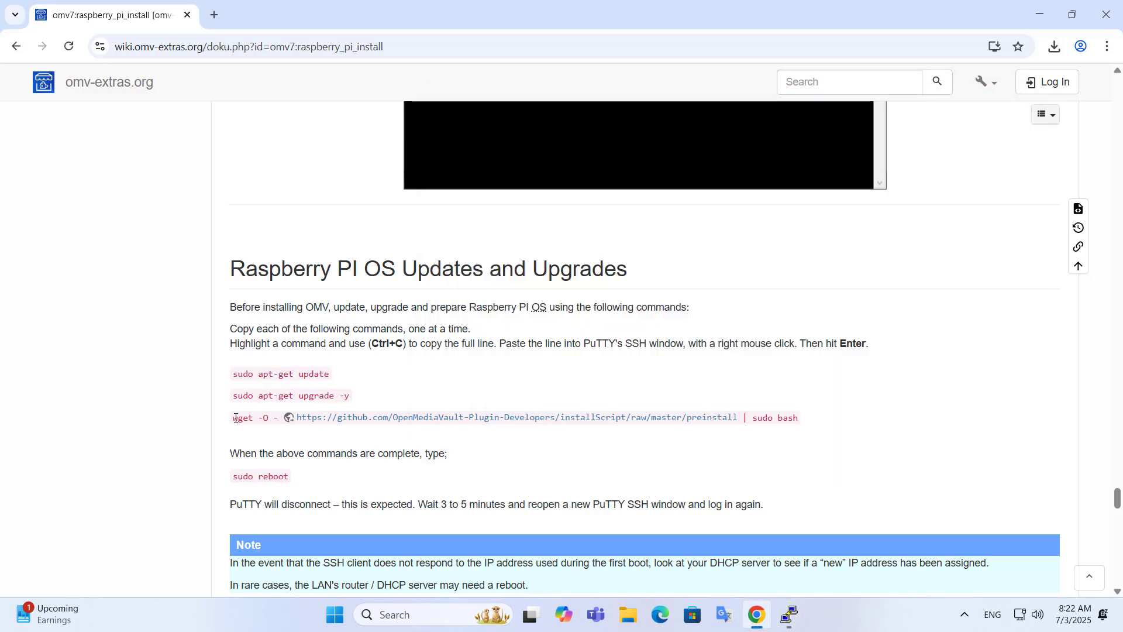
pyautogui.moveTo(234, 419); pyautogui.dragTo(798, 419)
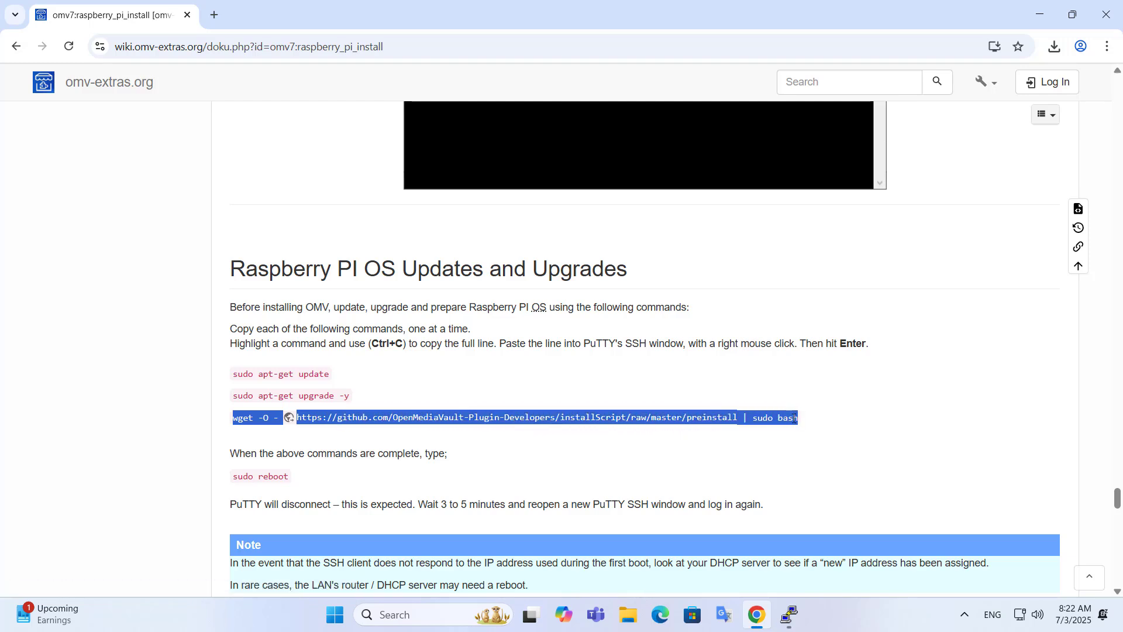
pyautogui.rightClick(794, 418)
# Step: Paste and run the wget preinstall command in PuTTY until it asks for a reboot
pyautogui.click(687, 440)
pyautogui.click(788, 612)
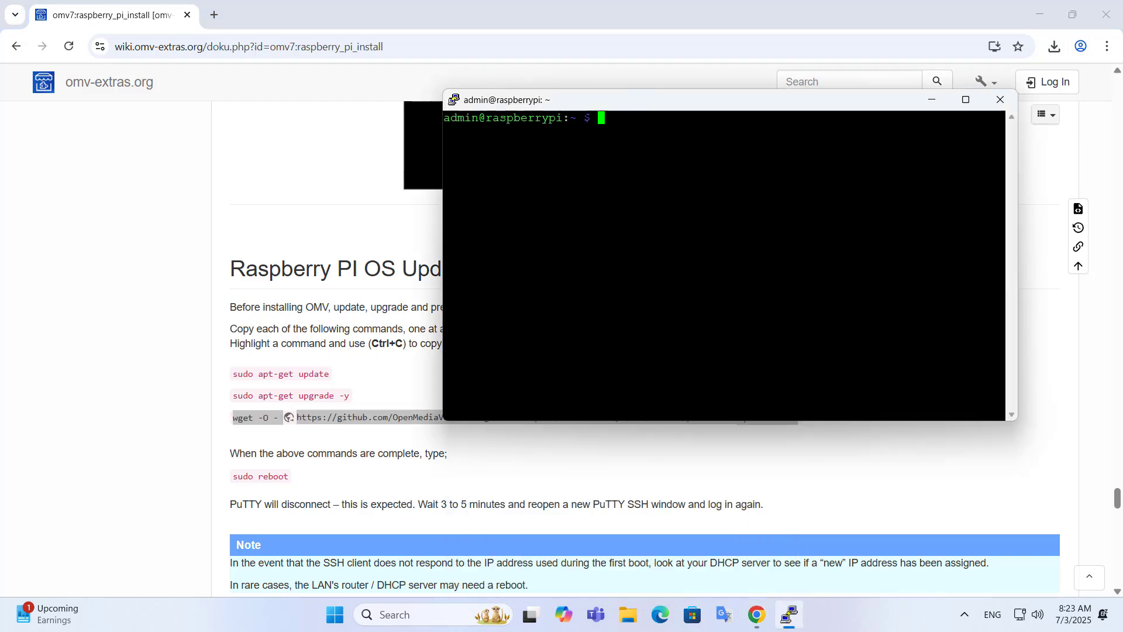
pyautogui.press('shift+Insert')
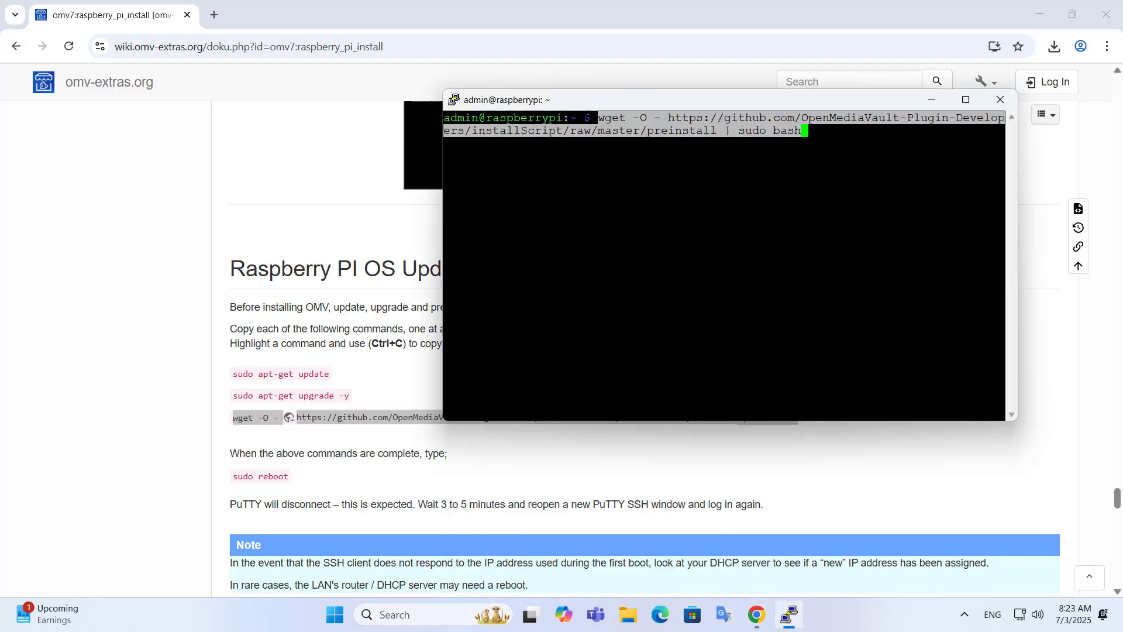
pyautogui.press('Return')
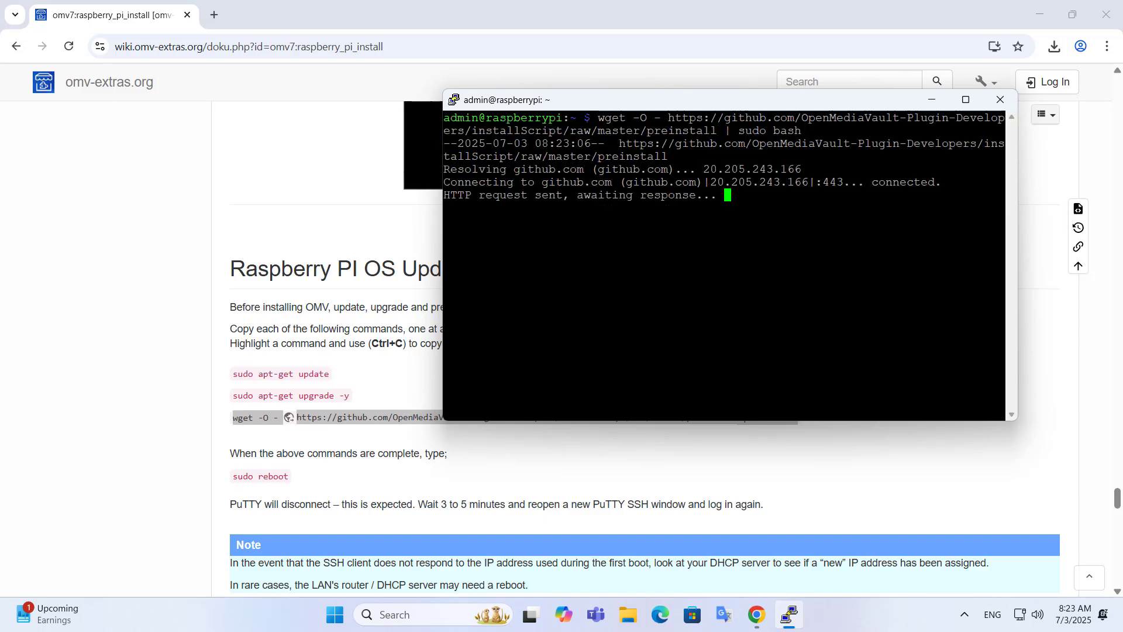
pyautogui.moveTo(445, 401); pyautogui.dragTo(641, 401)
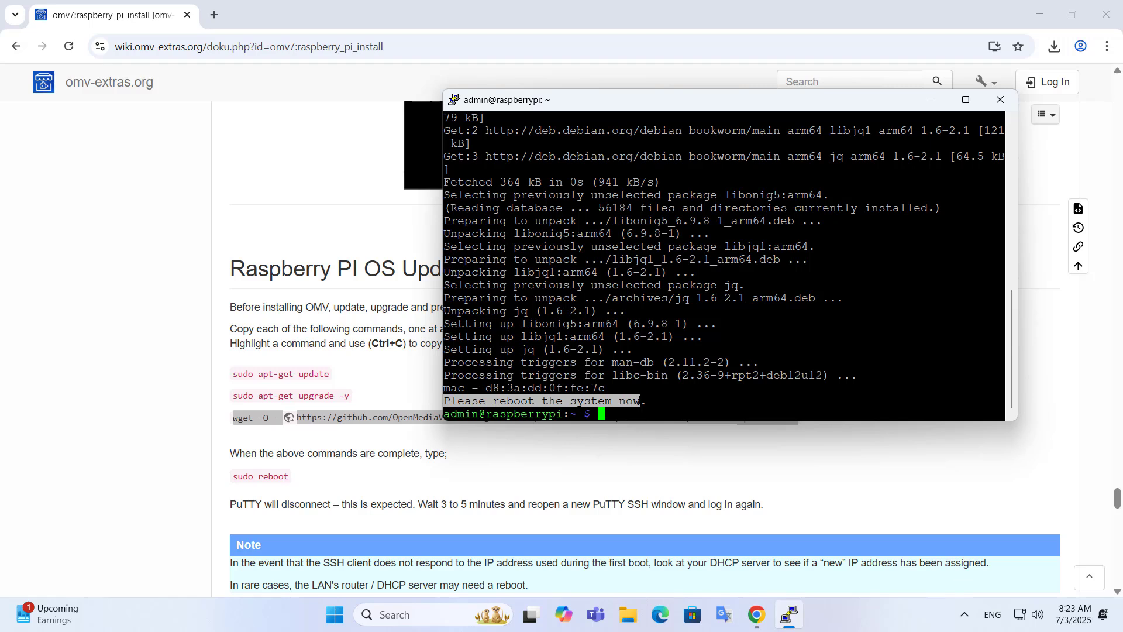
# Step: Following the guide's final instructions, run sudo reboot on the Raspberry Pi
pyautogui.click(348, 480)
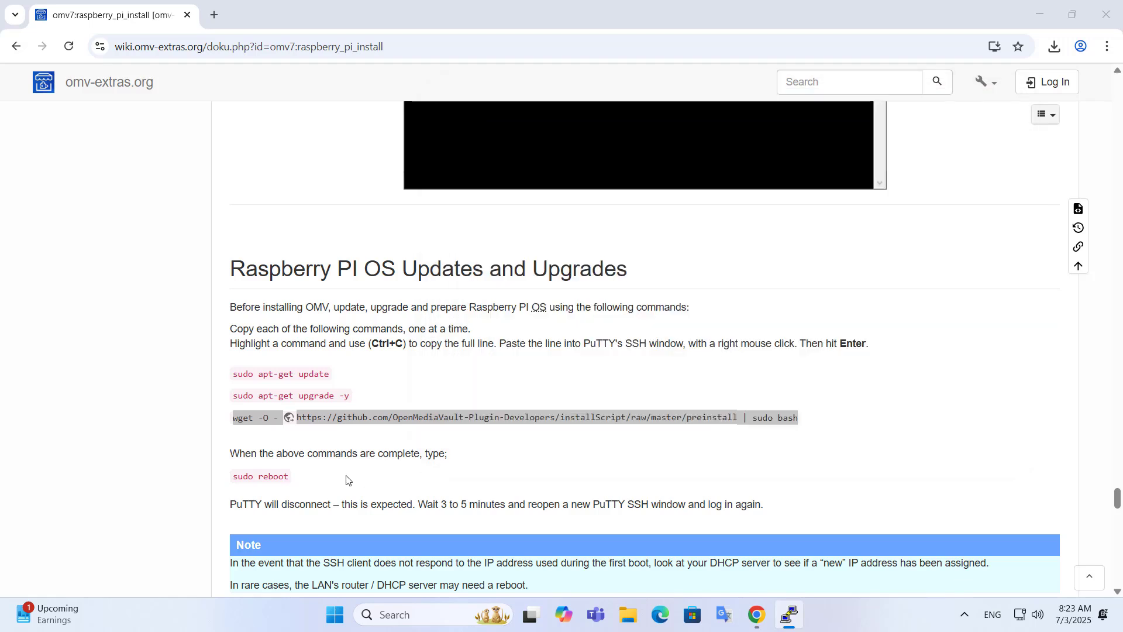
pyautogui.moveTo(246, 452); pyautogui.dragTo(444, 457)
pyautogui.moveTo(235, 478); pyautogui.dragTo(286, 476)
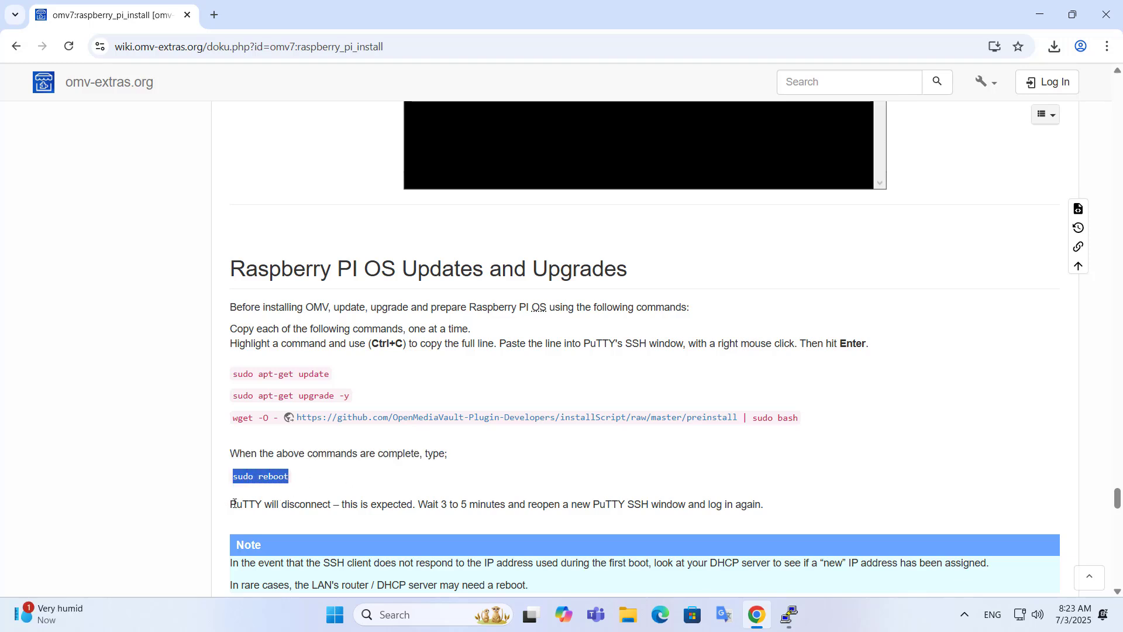
pyautogui.moveTo(233, 504); pyautogui.dragTo(758, 504)
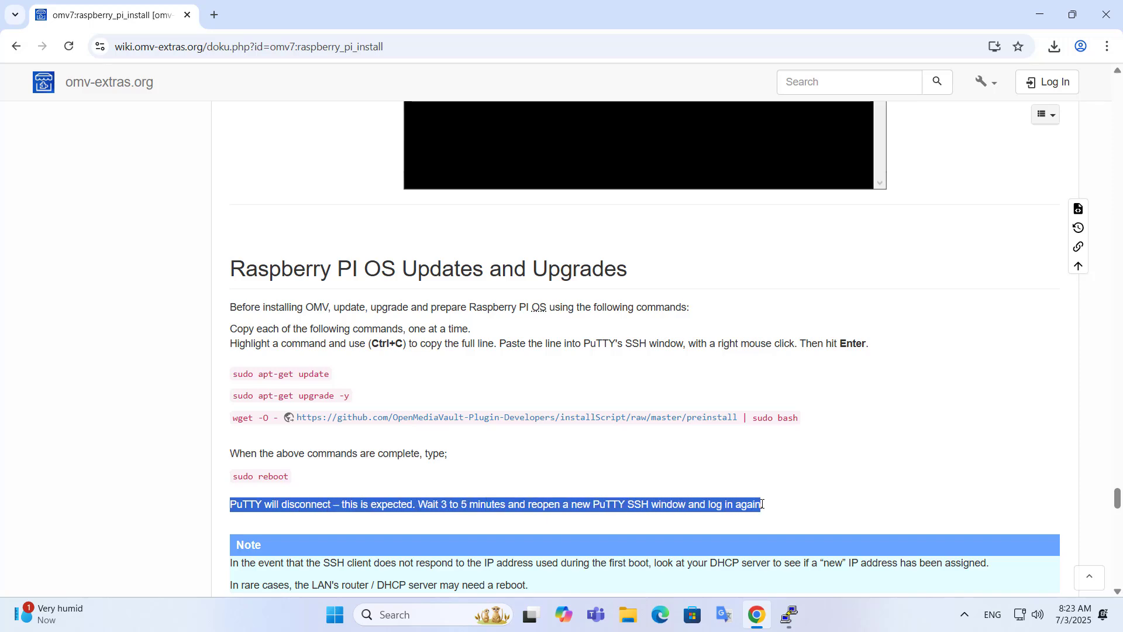
pyautogui.click(791, 615)
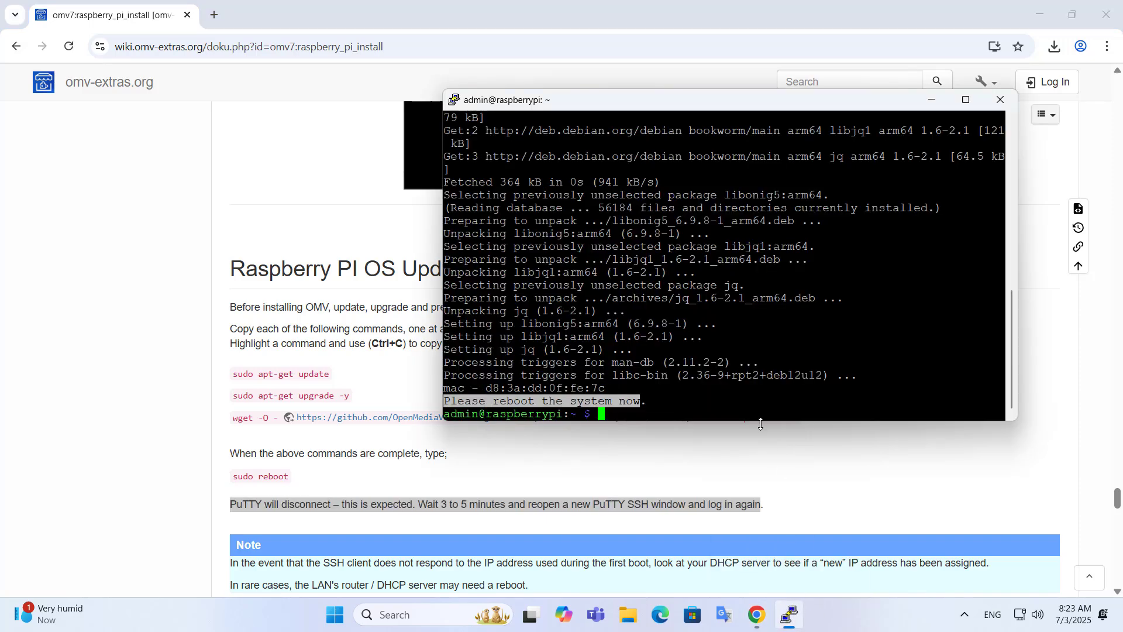
pyautogui.write('sudo reboot')
pyautogui.press('Return')
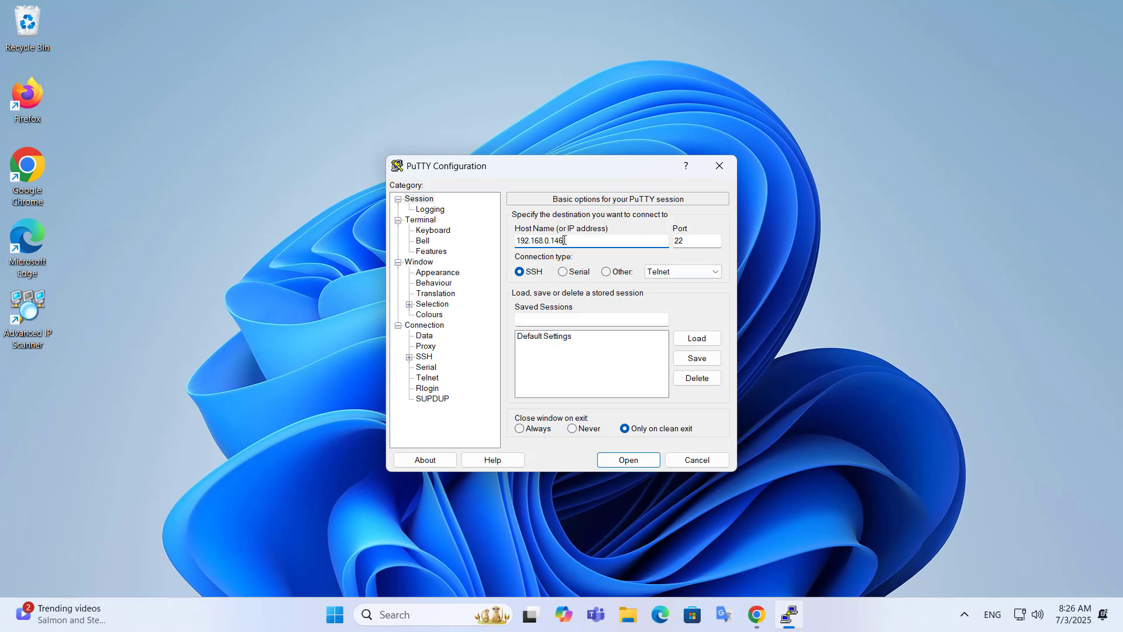
# Step: Open an SSH session in PuTTY to 192.168.0.146 and log in as admin with the account password
pyautogui.moveTo(563, 240); pyautogui.dragTo(516, 241)
pyautogui.click(636, 463)
pyautogui.moveTo(195, 48); pyautogui.dragTo(475, 72)
pyautogui.write('admin')
pyautogui.press('Return')
pyautogui.write('123')
pyautogui.press('Return')
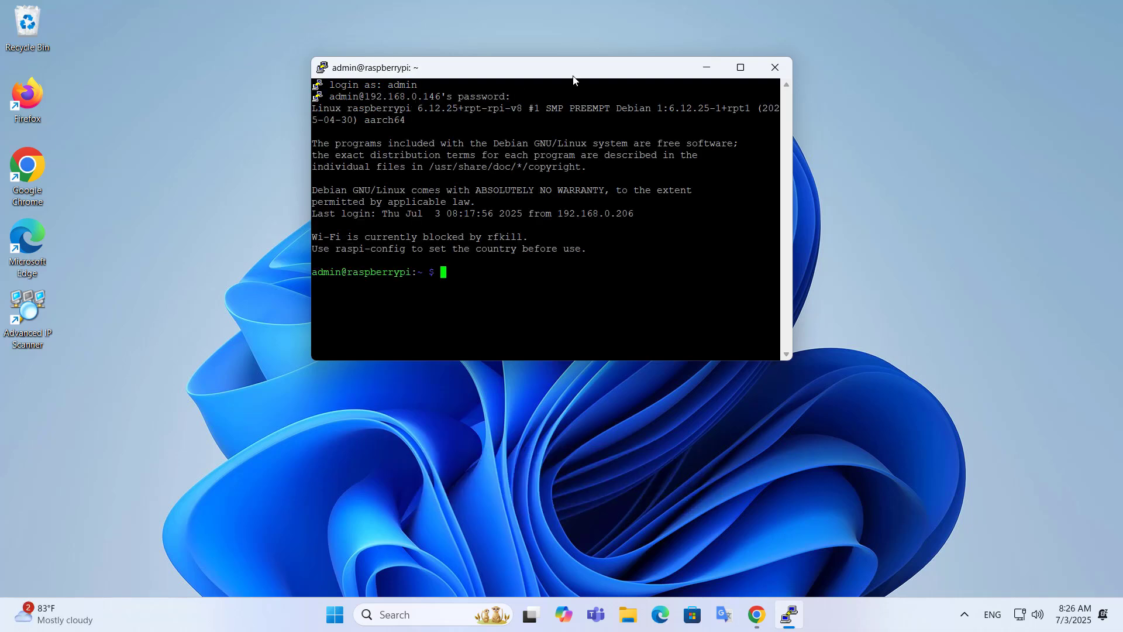
pyautogui.moveTo(562, 68); pyautogui.dragTo(850, 71)
# Step: Scroll the omv-extras wiki to Install OMV and copy the full wget install-script command
pyautogui.click(756, 614)
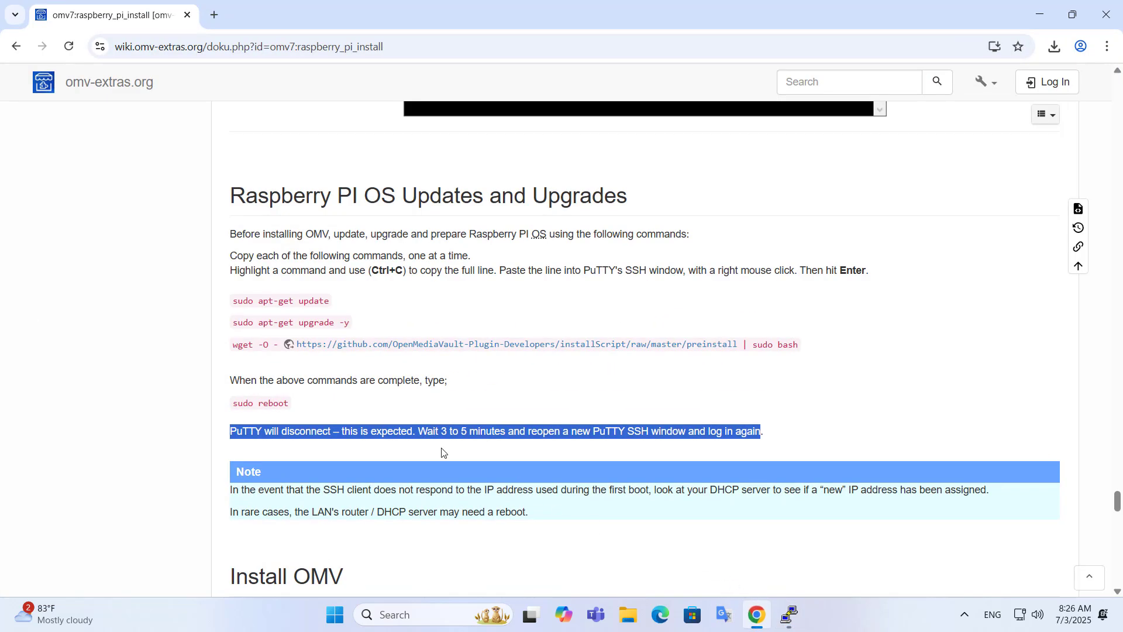
pyautogui.scroll(-3, 442, 453)
pyautogui.moveTo(231, 433); pyautogui.dragTo(345, 432)
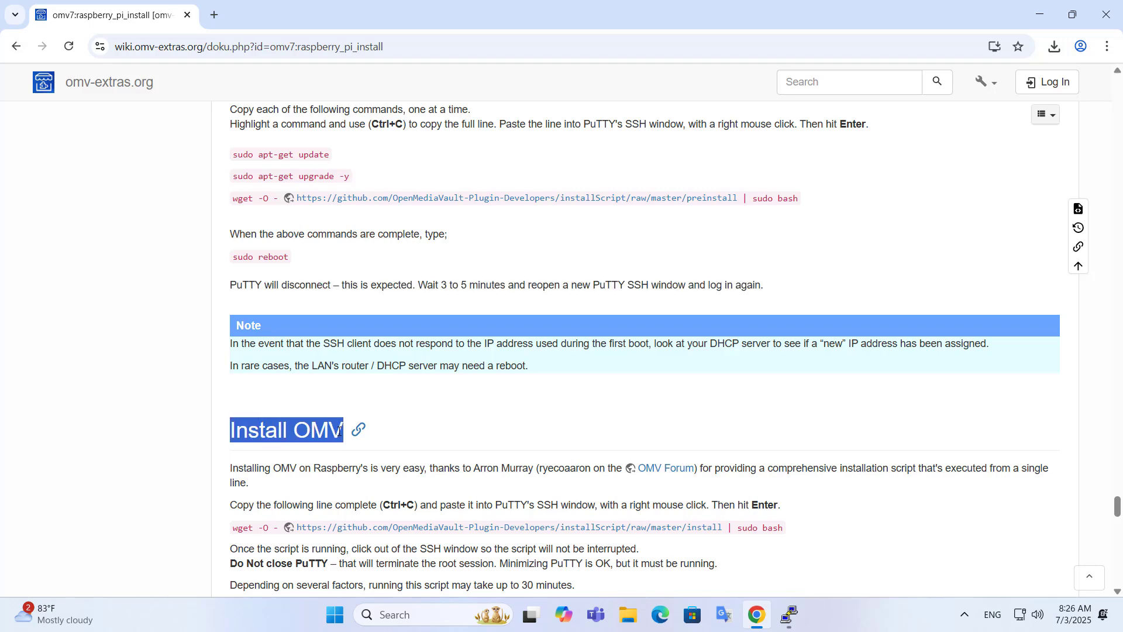
pyautogui.click(334, 497)
pyautogui.scroll(-3, 345, 486)
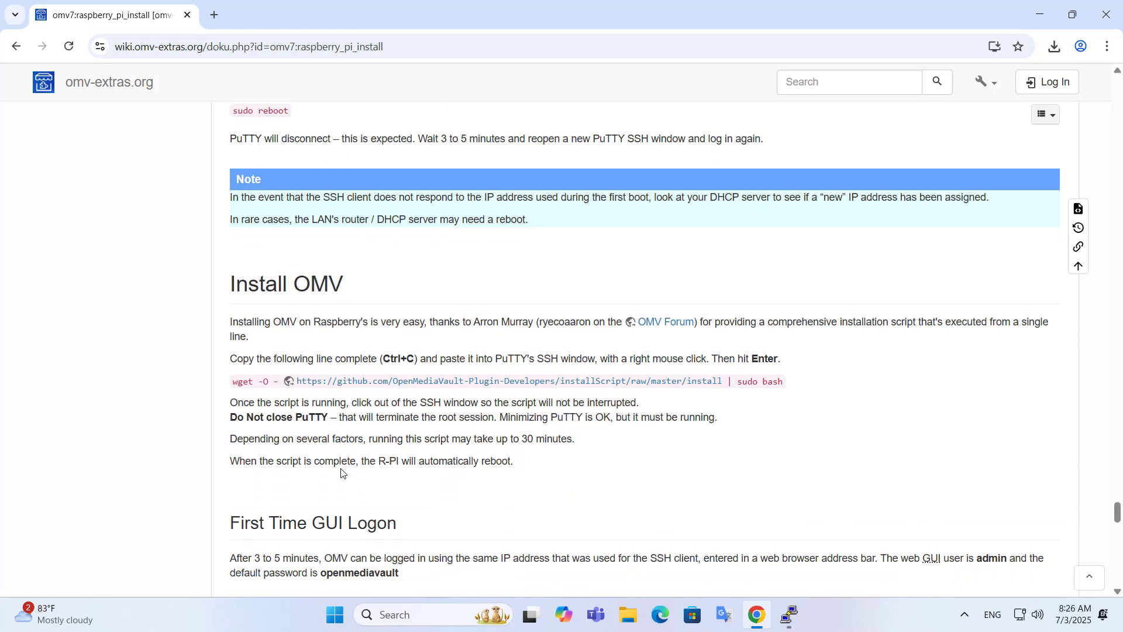
pyautogui.moveTo(233, 381); pyautogui.dragTo(782, 379)
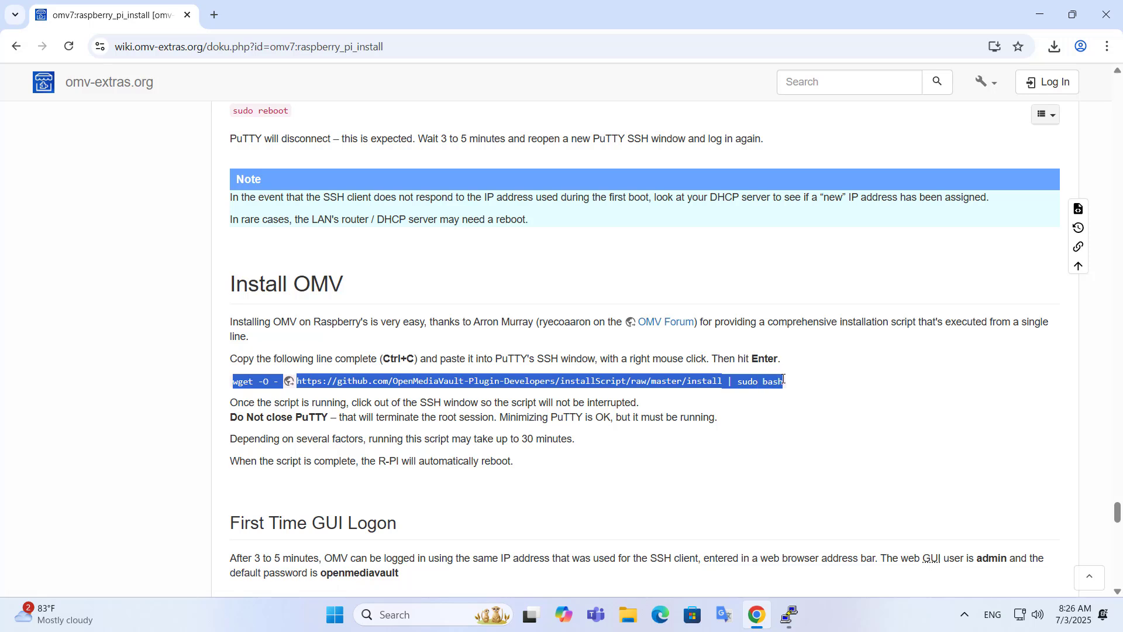
pyautogui.rightClick(778, 381)
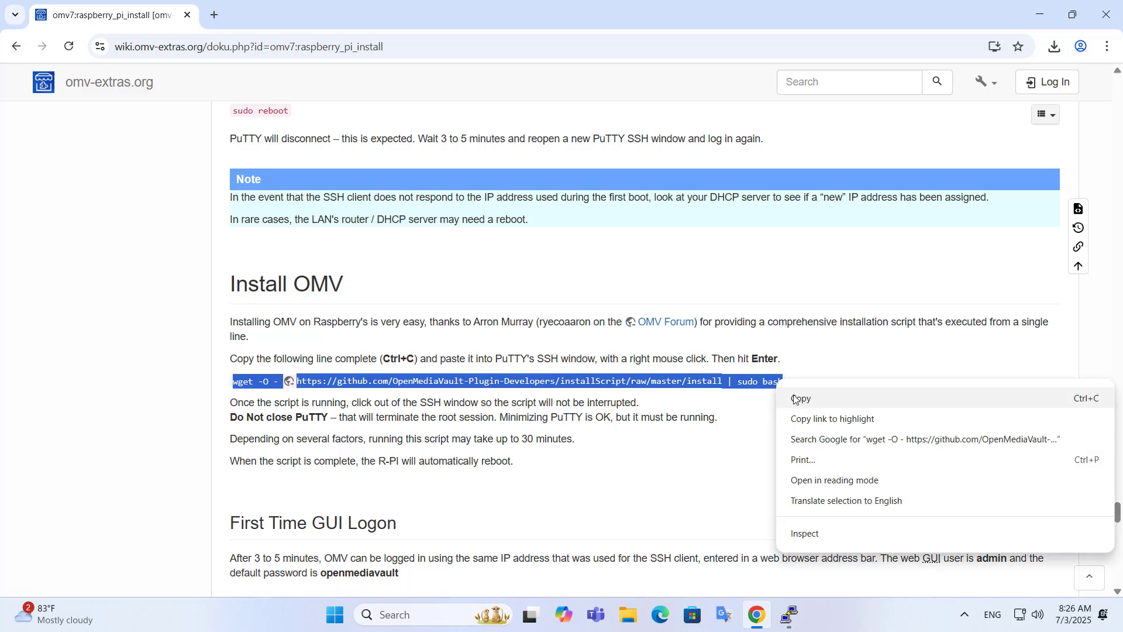
pyautogui.click(797, 400)
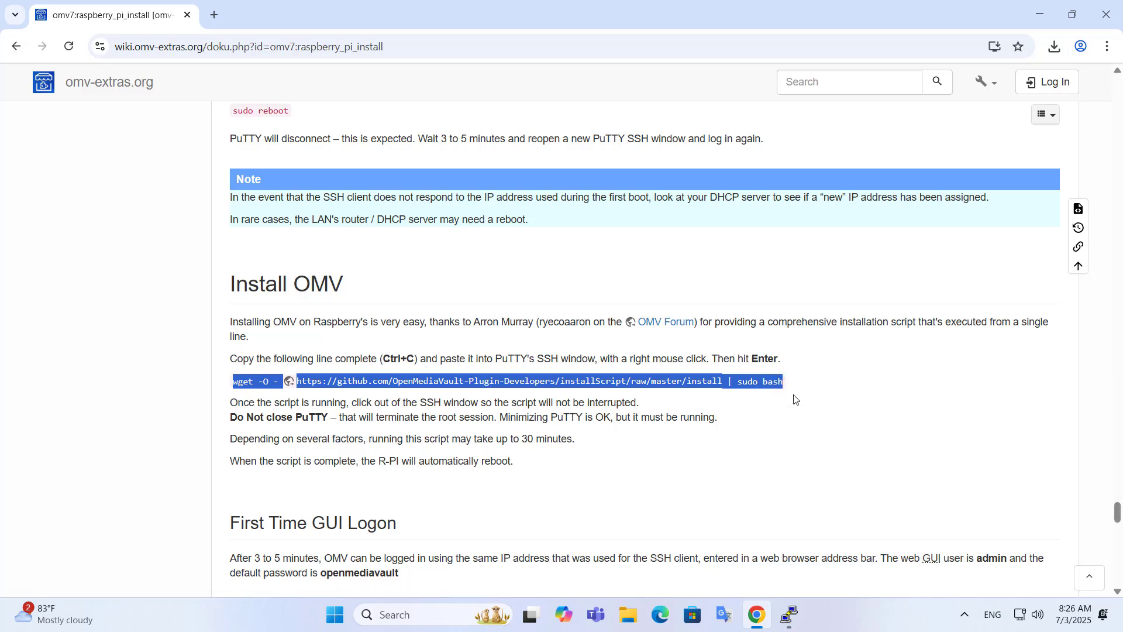
# Step: Paste the wget install command into the Raspberry Pi shell and run it
pyautogui.click(789, 621)
pyautogui.press('shift+Insert')
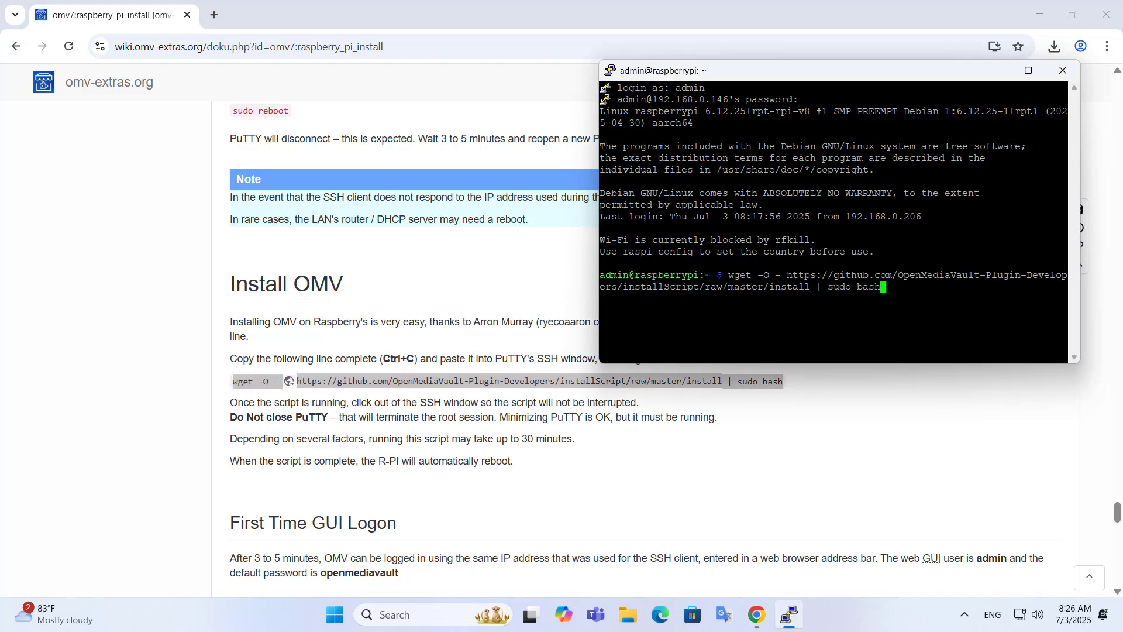
pyautogui.press('Return')
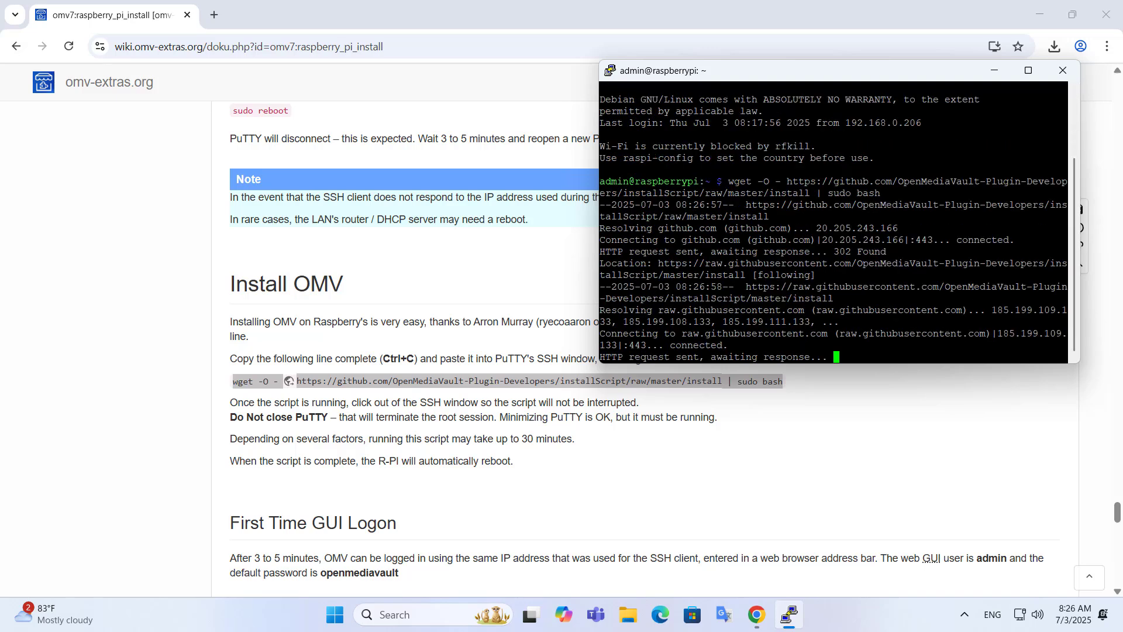
pyautogui.click(687, 459)
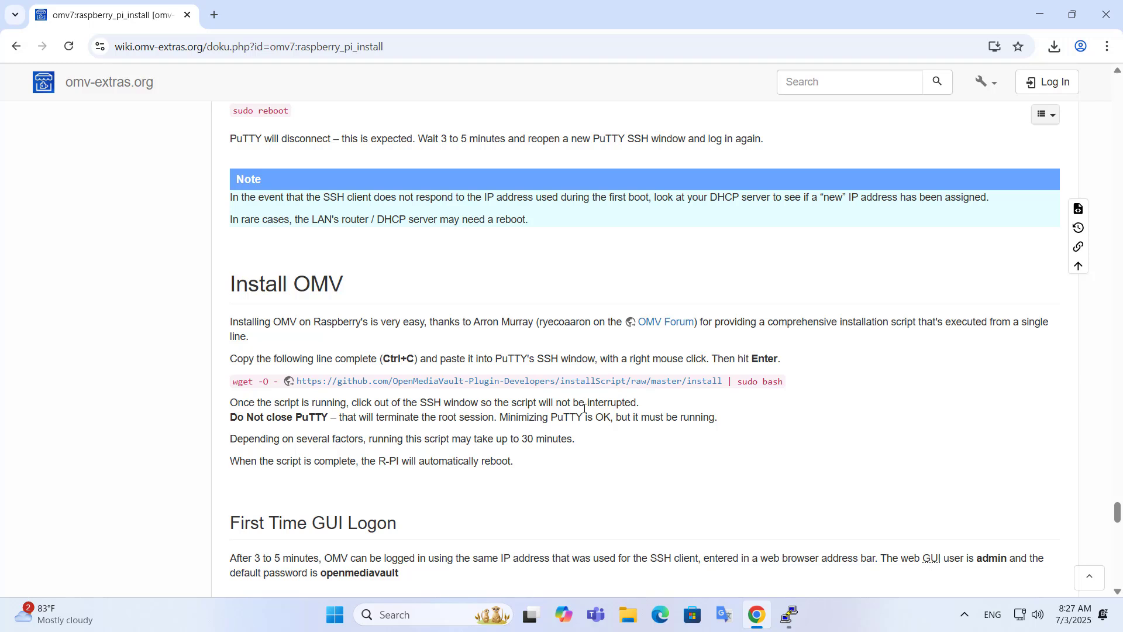
pyautogui.moveTo(232, 418); pyautogui.dragTo(331, 415)
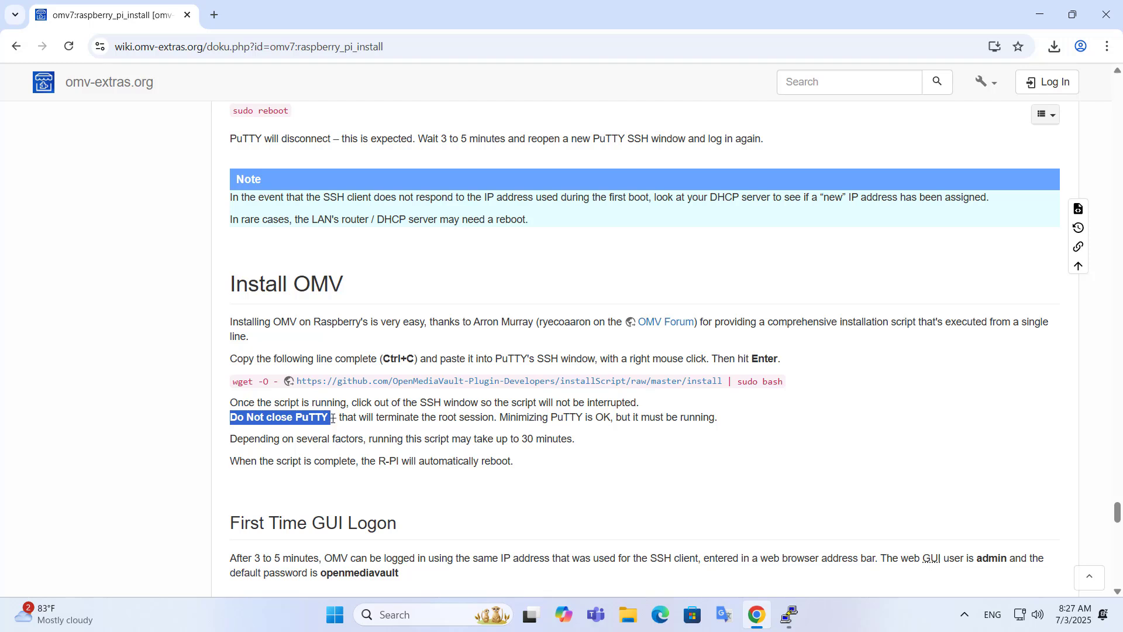
pyautogui.moveTo(340, 417); pyautogui.dragTo(719, 417)
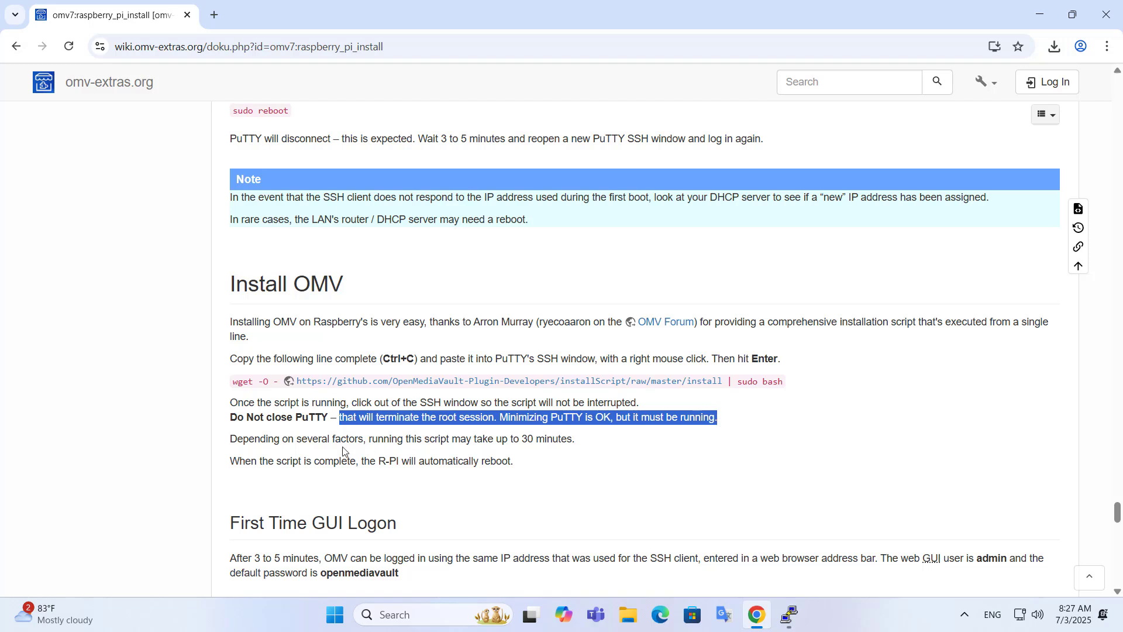
pyautogui.moveTo(233, 439); pyautogui.dragTo(573, 439)
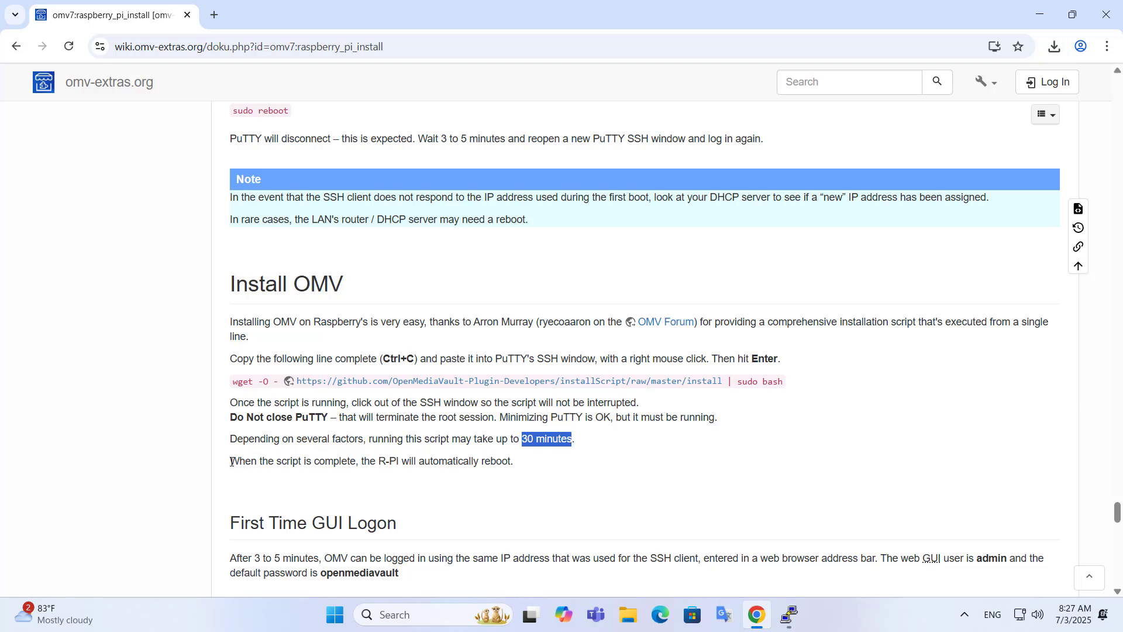
pyautogui.moveTo(233, 462); pyautogui.dragTo(509, 460)
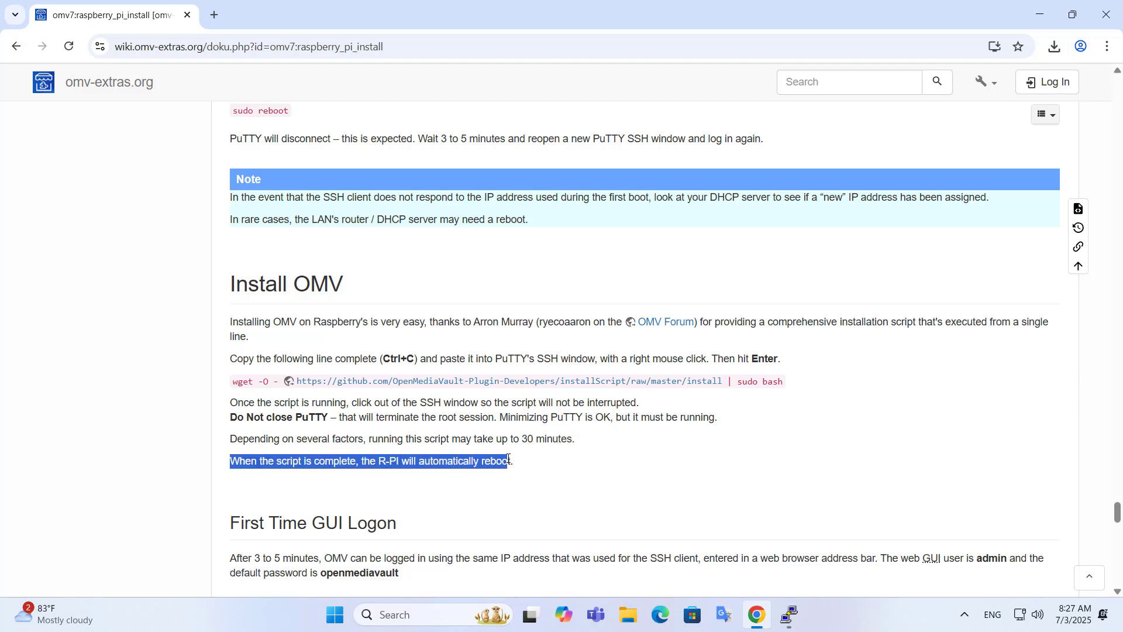
pyautogui.click(438, 481)
pyautogui.moveTo(420, 462); pyautogui.dragTo(511, 463)
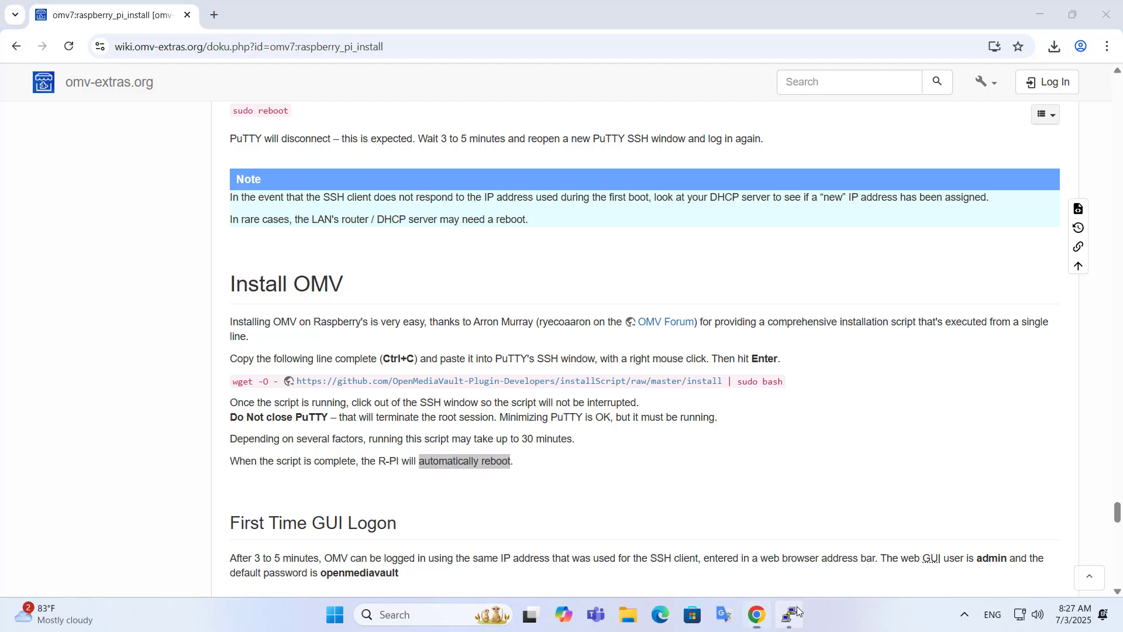
# Step: Verify the omvinstall output reports '[omvinstall] done' and that the system will reboot
pyautogui.click(789, 615)
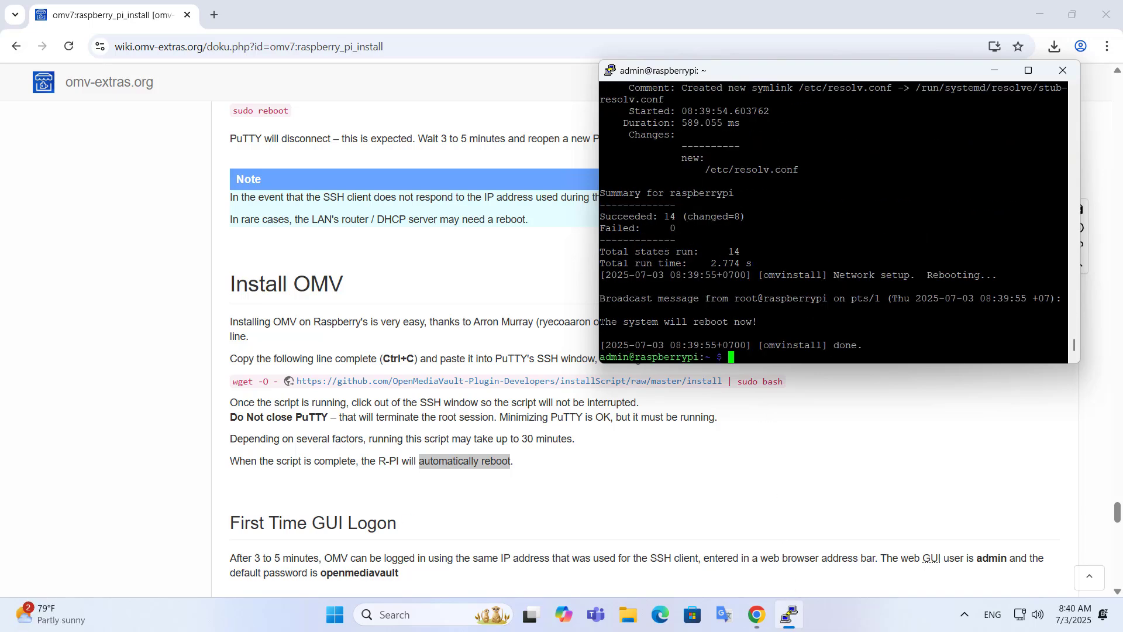
pyautogui.moveTo(600, 322); pyautogui.dragTo(762, 321)
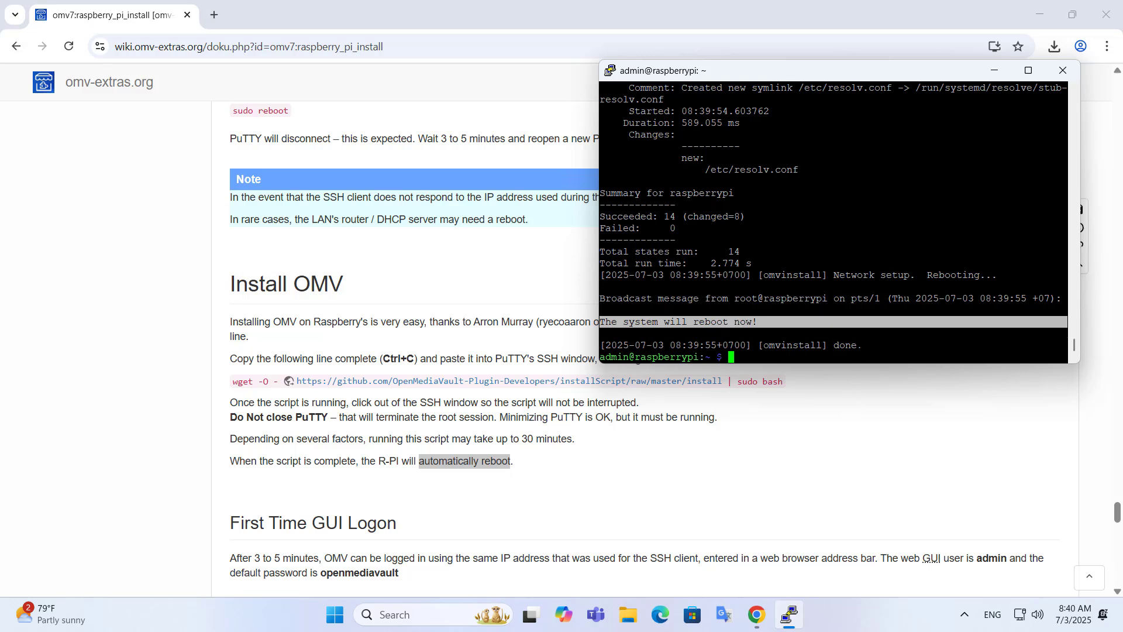
pyautogui.moveTo(863, 345); pyautogui.dragTo(758, 346)
pyautogui.click(783, 484)
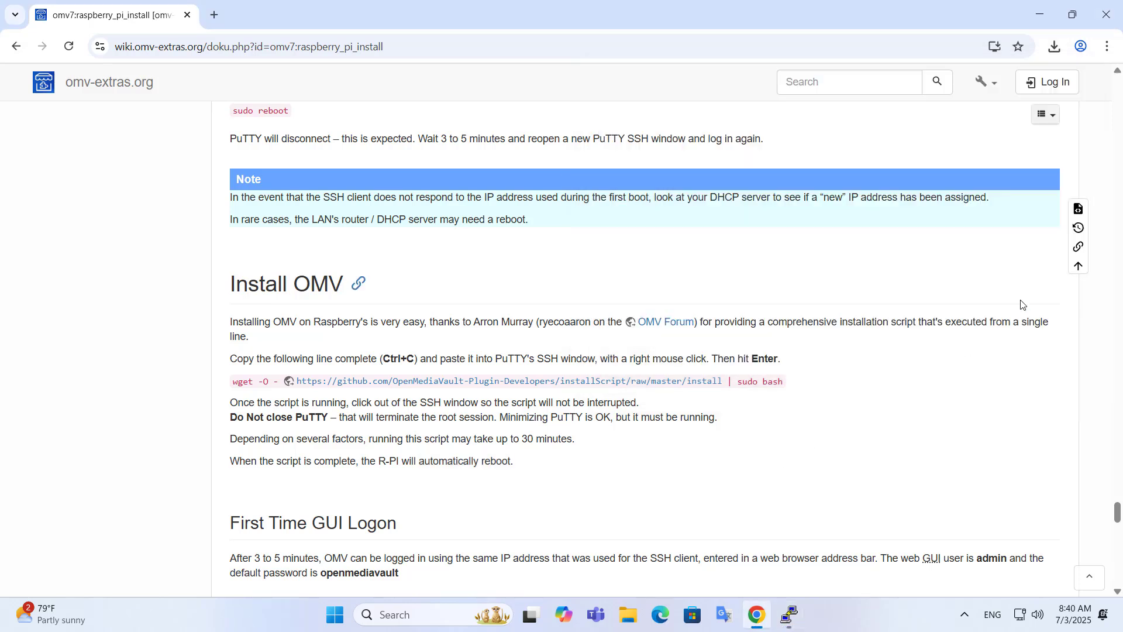
pyautogui.scroll(-5, 1117, 515)
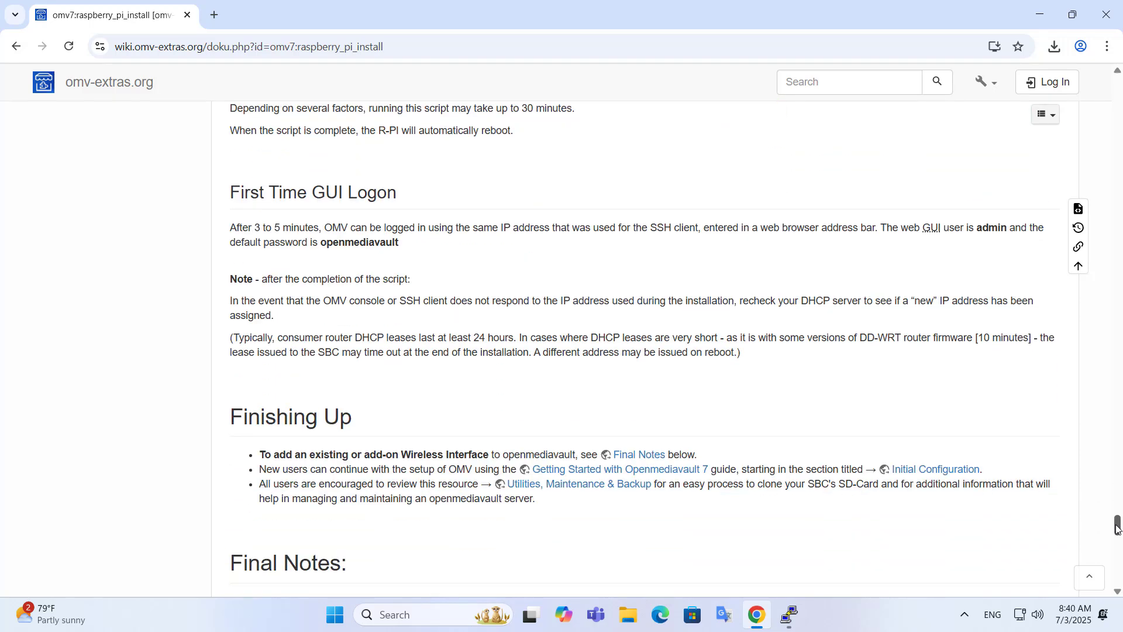
pyautogui.moveTo(230, 193); pyautogui.dragTo(397, 197)
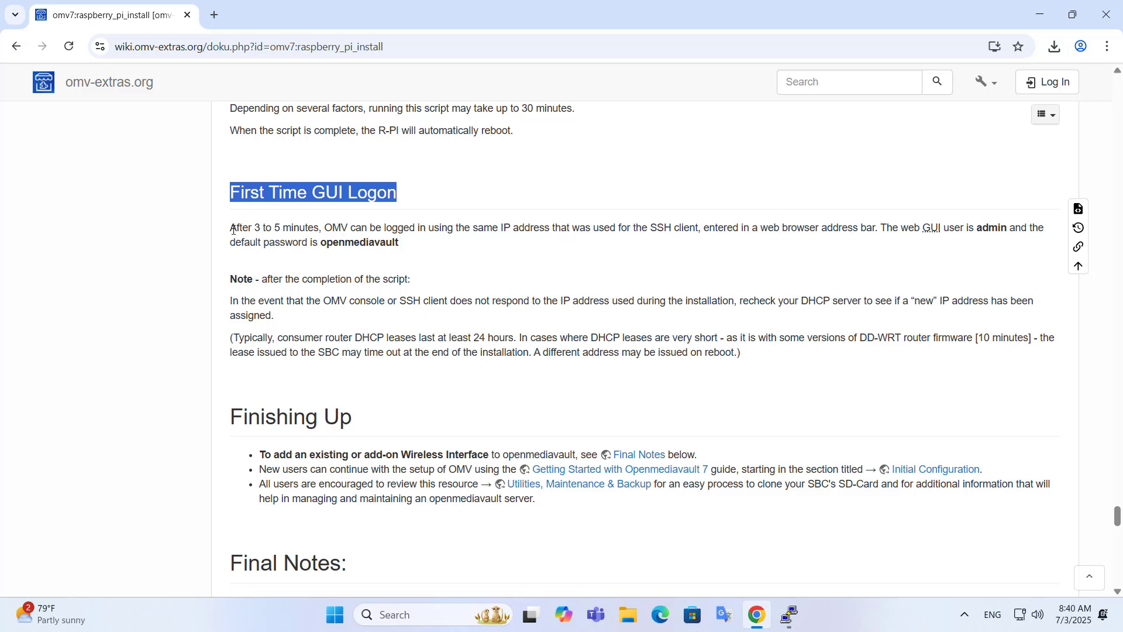
pyautogui.moveTo(233, 229); pyautogui.dragTo(701, 230)
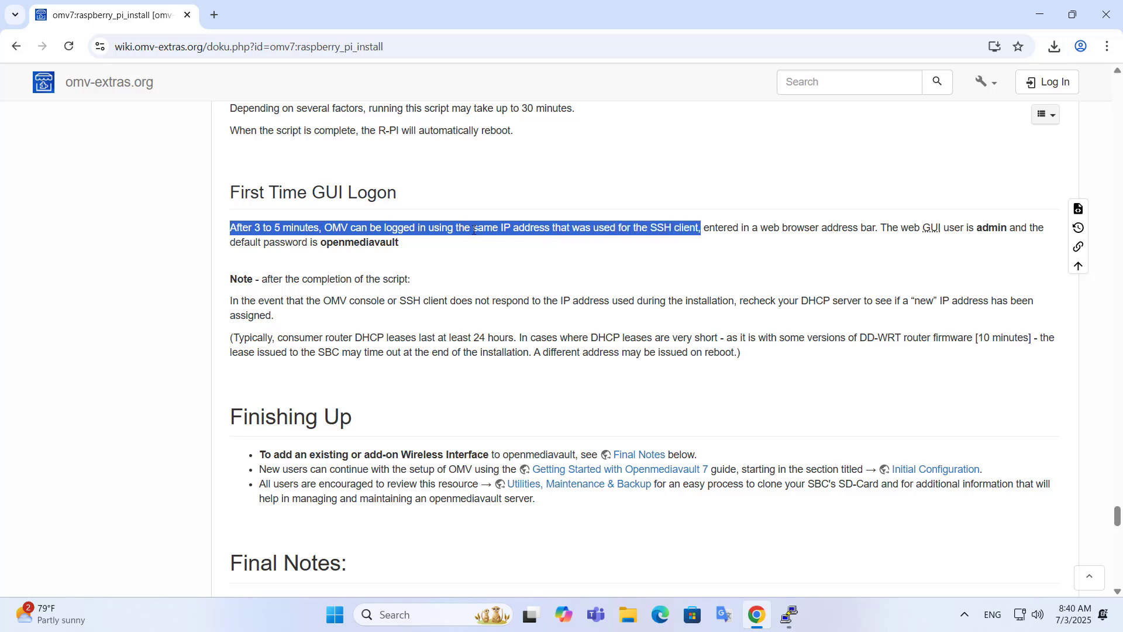
pyautogui.moveTo(474, 229); pyautogui.dragTo(550, 228)
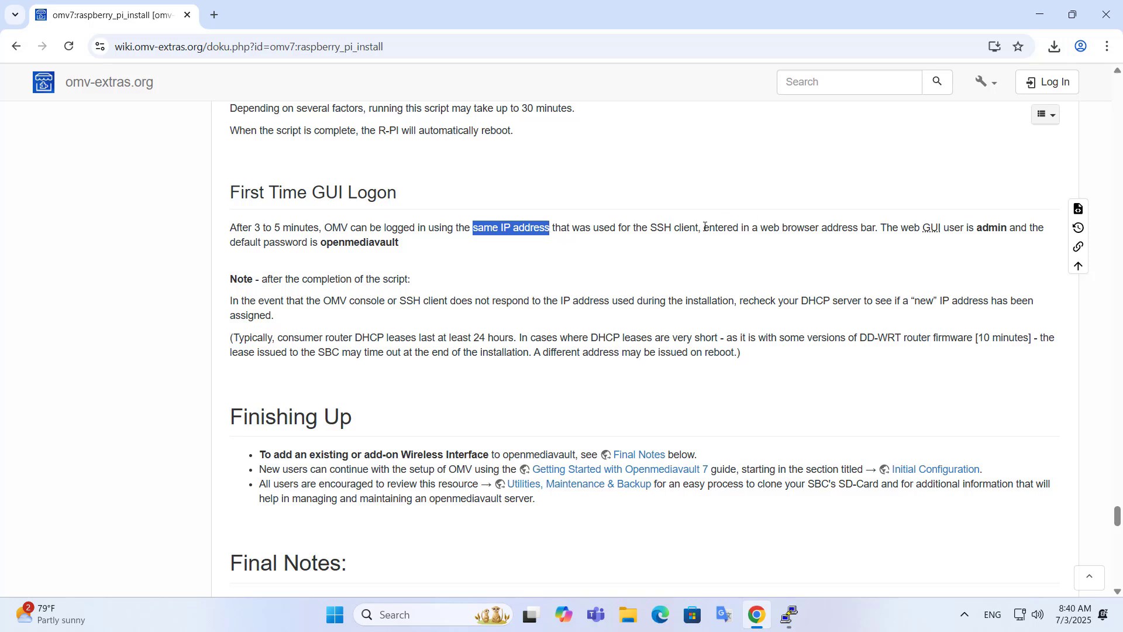
pyautogui.moveTo(706, 228); pyautogui.dragTo(878, 227)
pyautogui.click(901, 240)
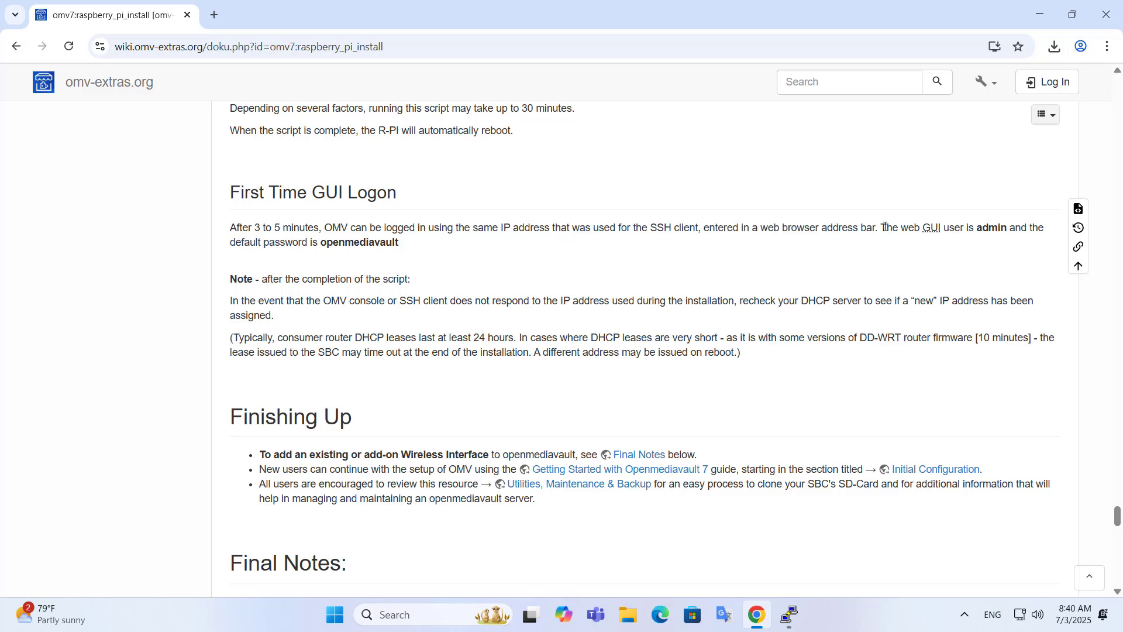
pyautogui.moveTo(883, 227); pyautogui.dragTo(1049, 230)
pyautogui.moveTo(233, 243); pyautogui.dragTo(401, 249)
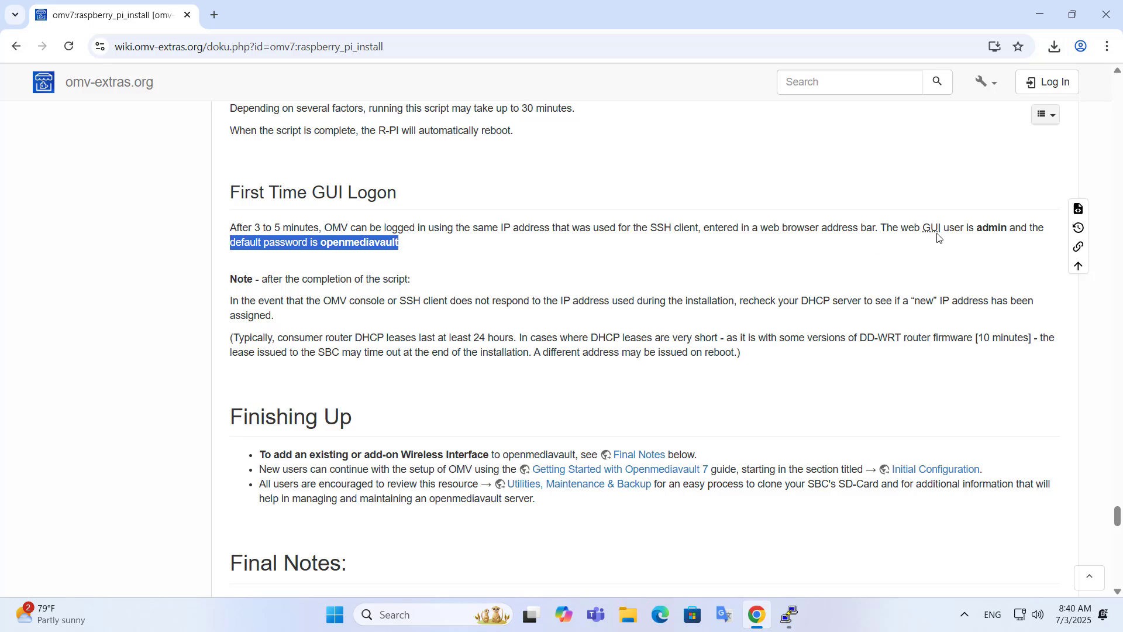
pyautogui.moveTo(977, 228); pyautogui.dragTo(1008, 227)
pyautogui.moveTo(320, 243); pyautogui.dragTo(403, 245)
pyautogui.click(428, 267)
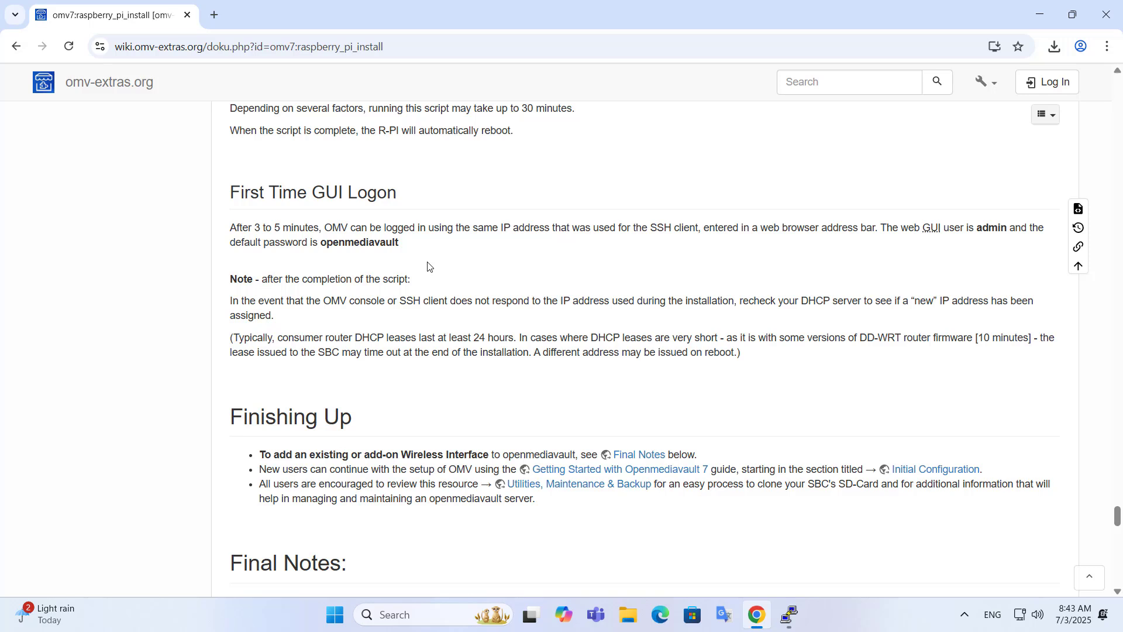
# Step: Load 192.168.0.146 in a new Chrome tab to reach the Workbench login page
pyautogui.click(222, 18)
pyautogui.click(240, 47)
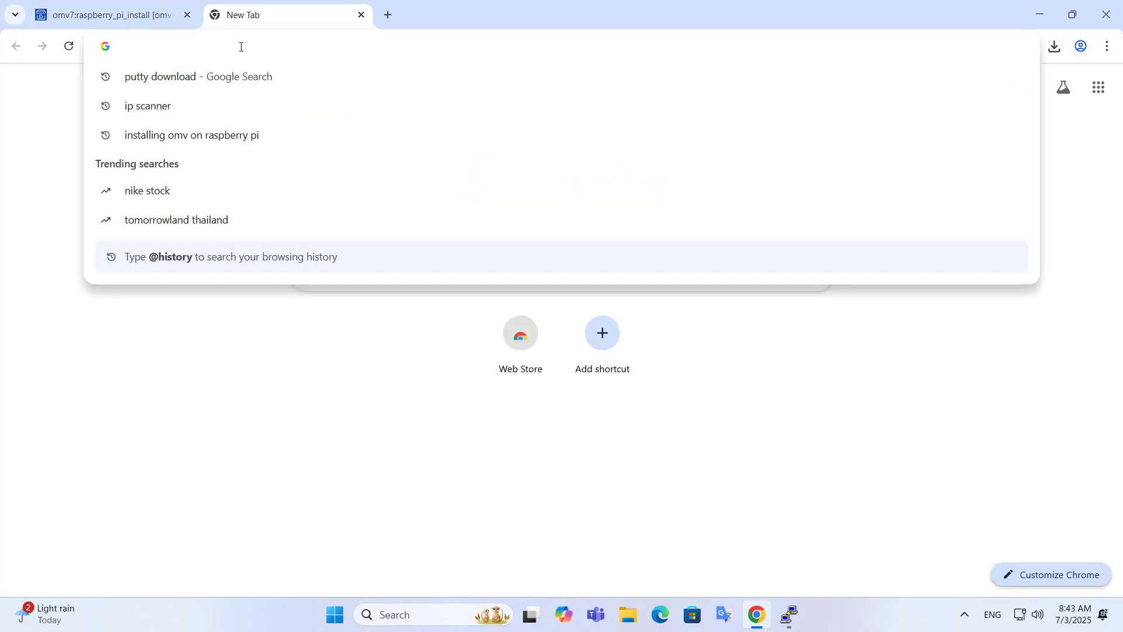
pyautogui.write('192.1')
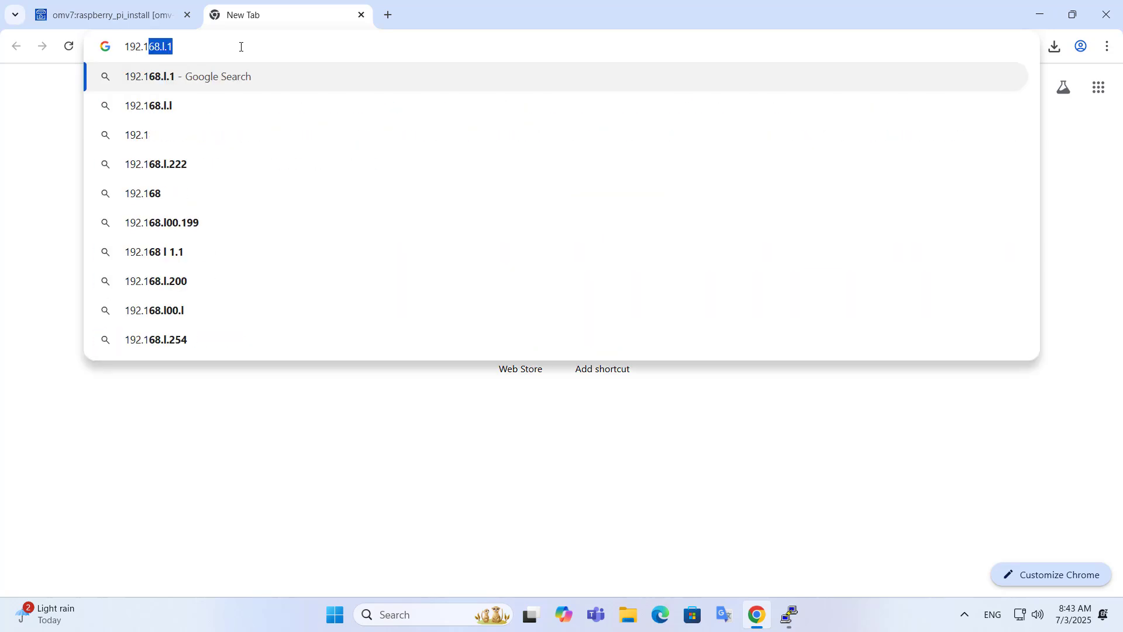
pyautogui.write('68.0.14')
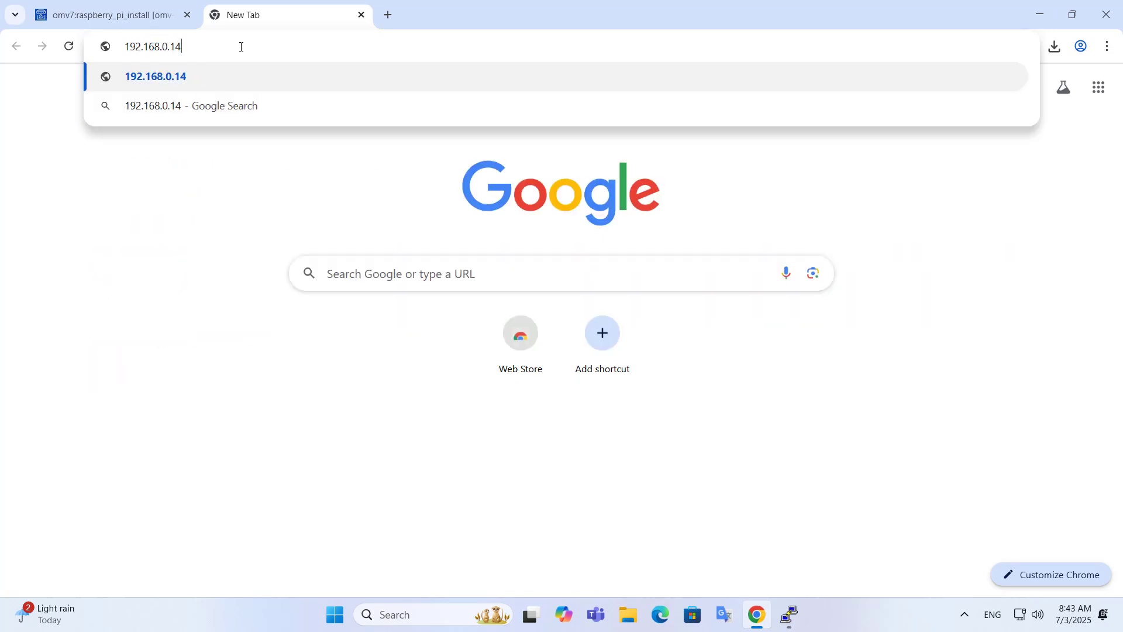
pyautogui.write('6')
pyautogui.press('Return')
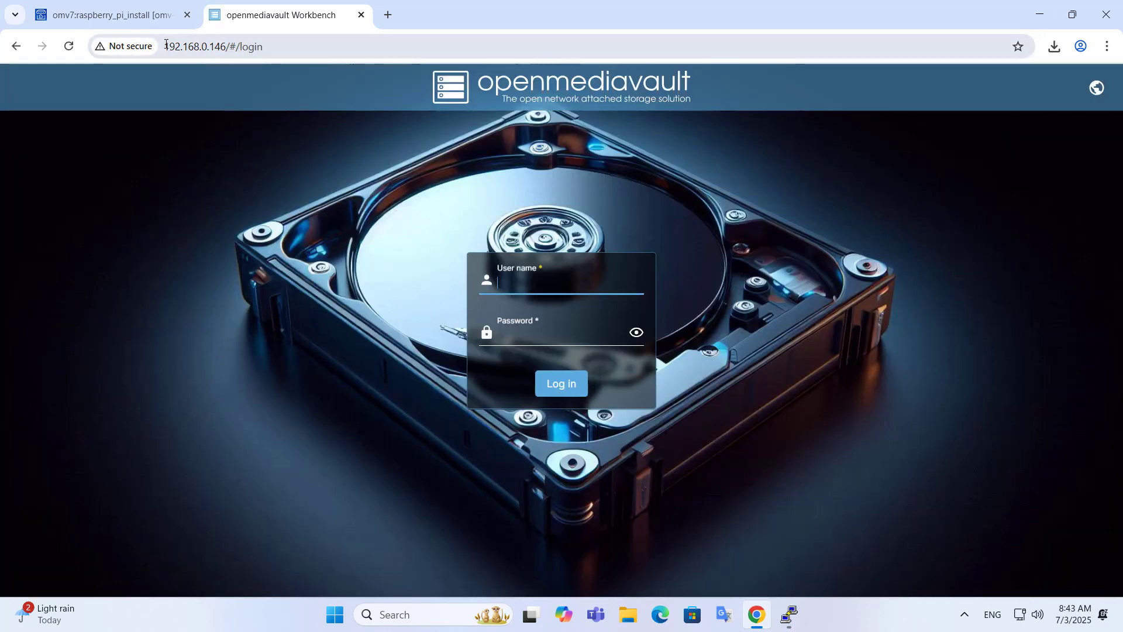
# Step: Enter admin as user name and a password, reveal it, and attempt to log in
pyautogui.moveTo(165, 46); pyautogui.dragTo(227, 46)
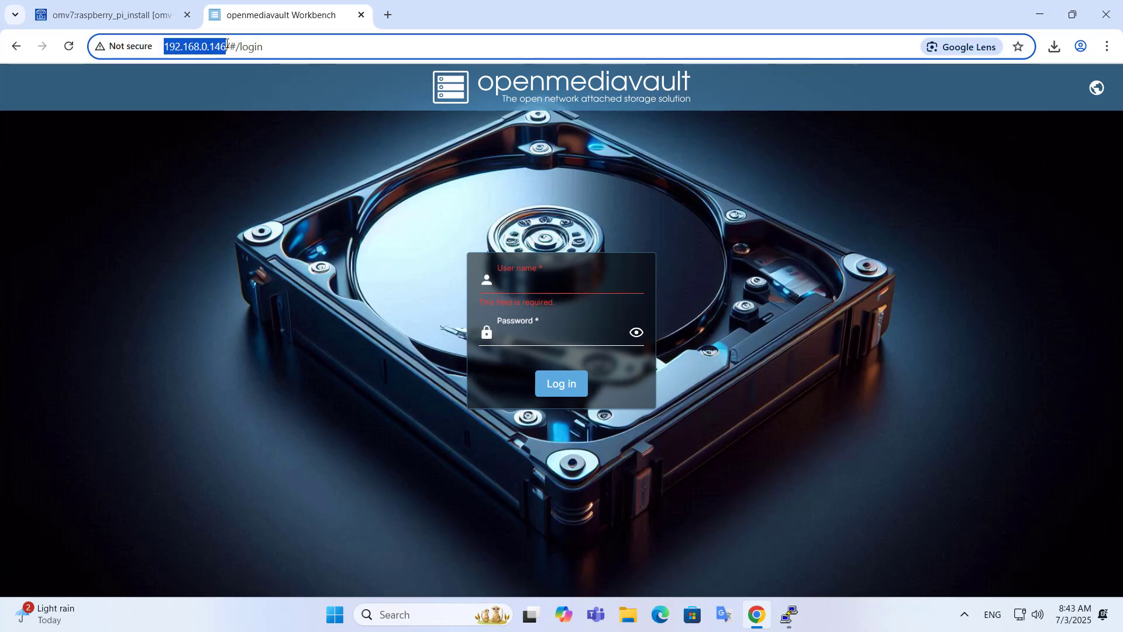
pyautogui.click(523, 285)
pyautogui.write('admin')
pyautogui.press('Tab')
pyautogui.write('openmed')
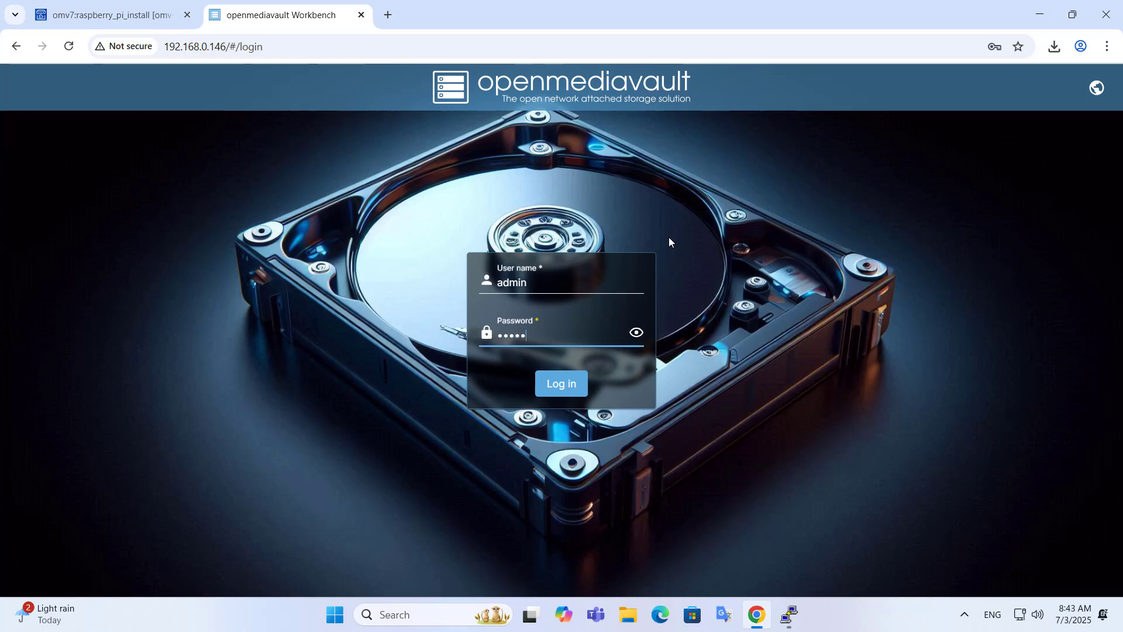
pyautogui.write('iavault')
pyautogui.click(640, 333)
pyautogui.click(561, 387)
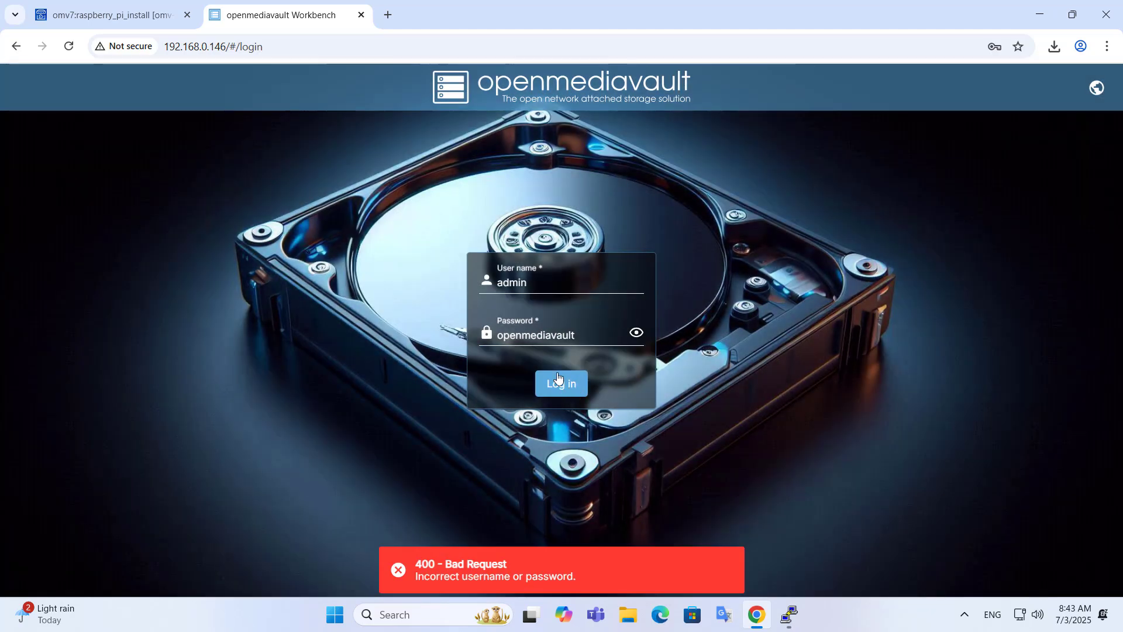
# Step: Correct the rejected password and submit the login again
pyautogui.click(578, 338)
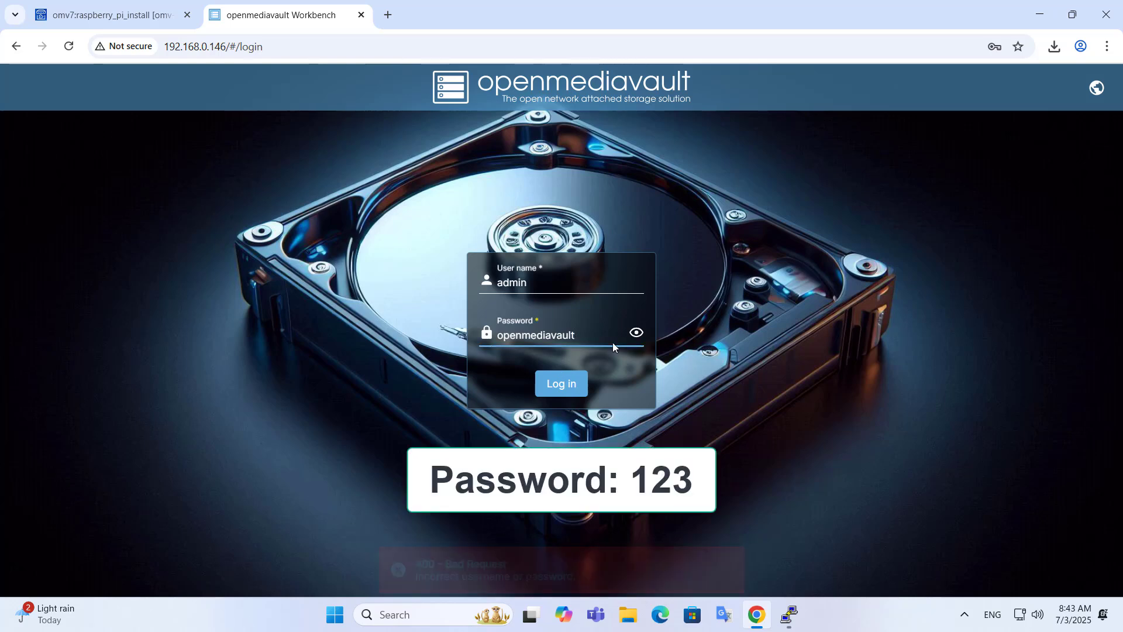
pyautogui.press('BackSpace')
pyautogui.press('BackSpace')
pyautogui.press('BackSpace')
pyautogui.press('BackSpace')
pyautogui.press('BackSpace')
pyautogui.press('BackSpace')
pyautogui.press('BackSpace')
pyautogui.press('BackSpace')
pyautogui.press('BackSpace')
pyautogui.press('BackSpace')
pyautogui.press('BackSpace')
pyautogui.press('BackSpace')
pyautogui.press('BackSpace')
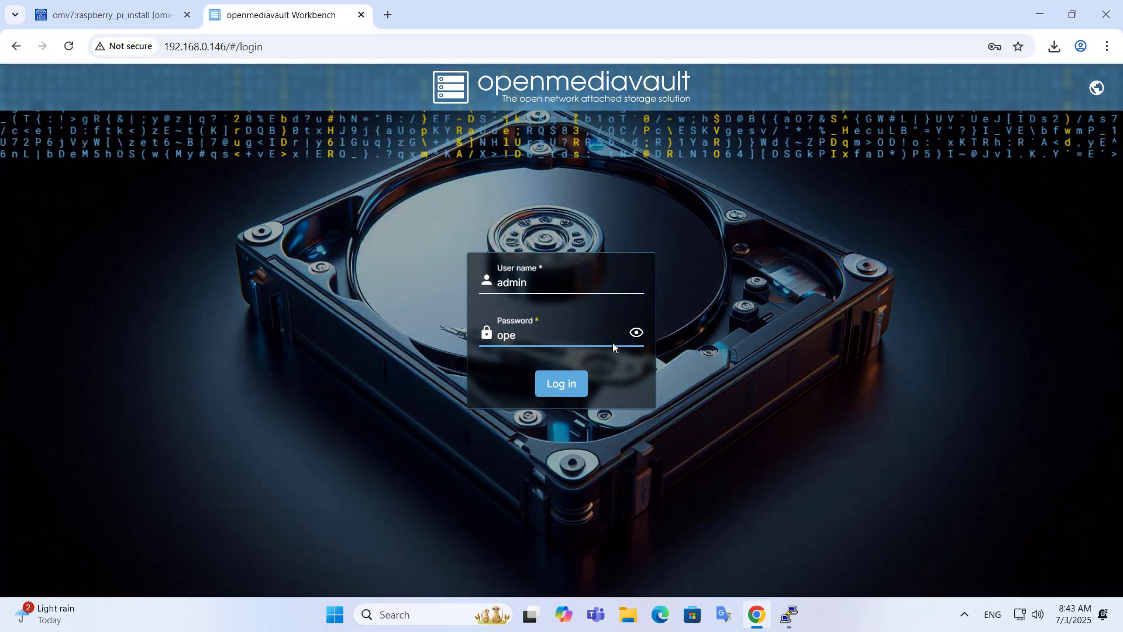
pyautogui.press('BackSpace')
pyautogui.write('123')
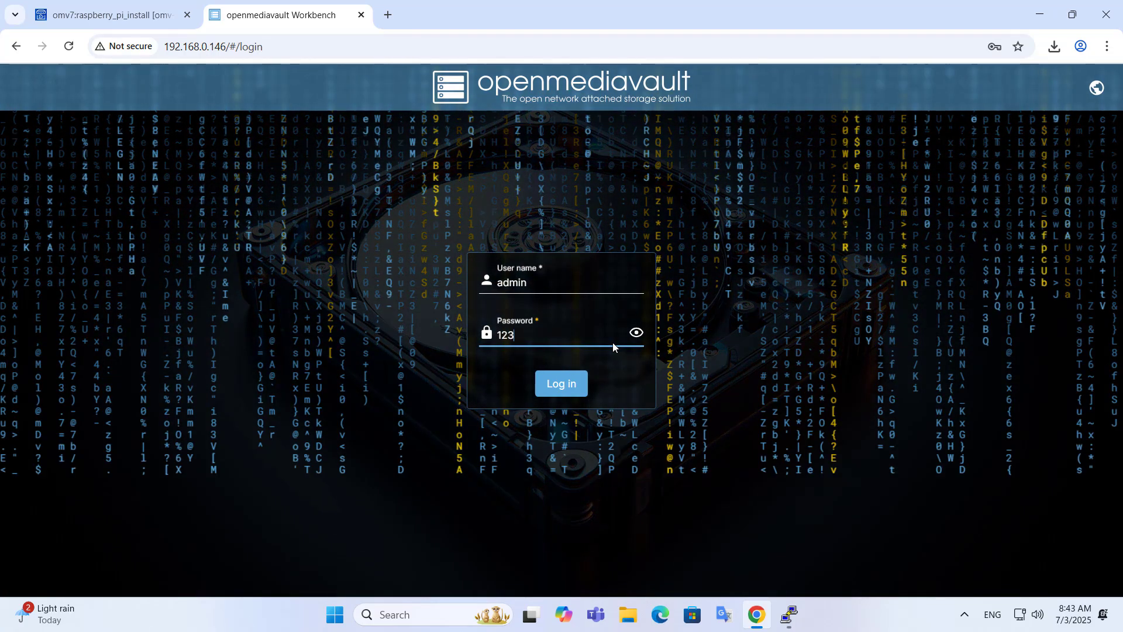
pyautogui.click(562, 386)
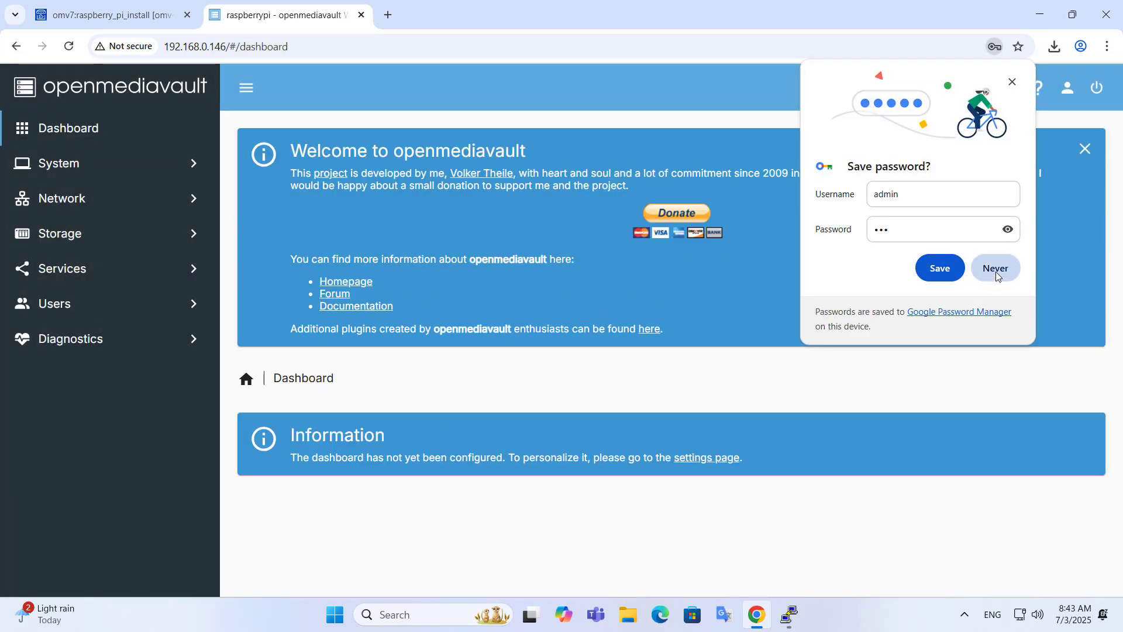
# Step: Decline Chrome's password save, dismiss the welcome banner, and save all dashboard widgets enabled
pyautogui.click(997, 269)
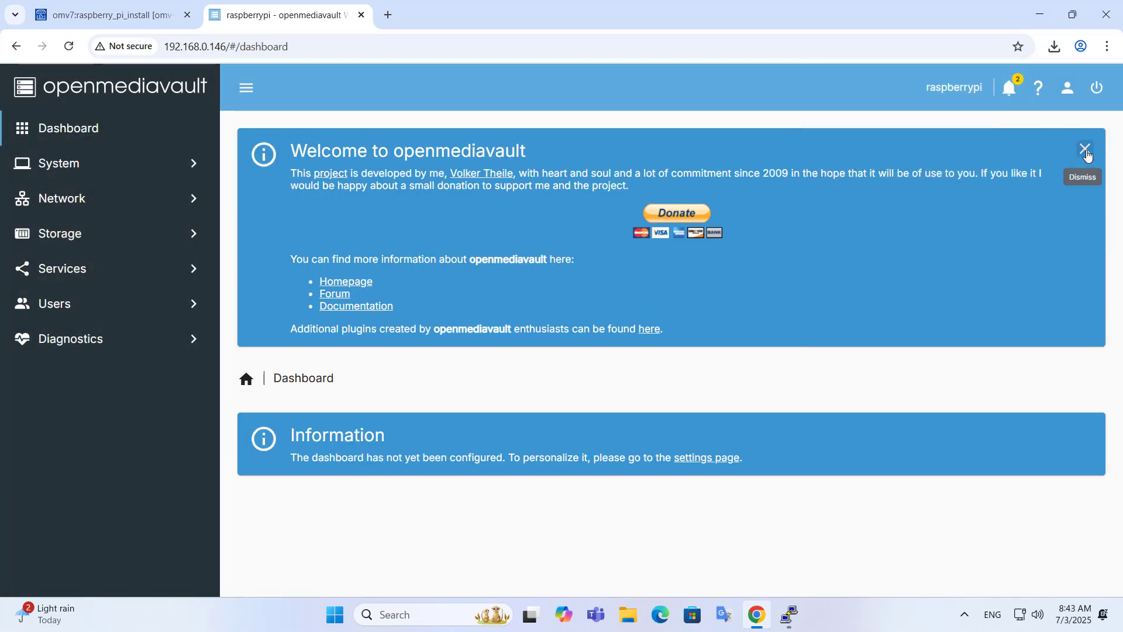
pyautogui.click(1086, 151)
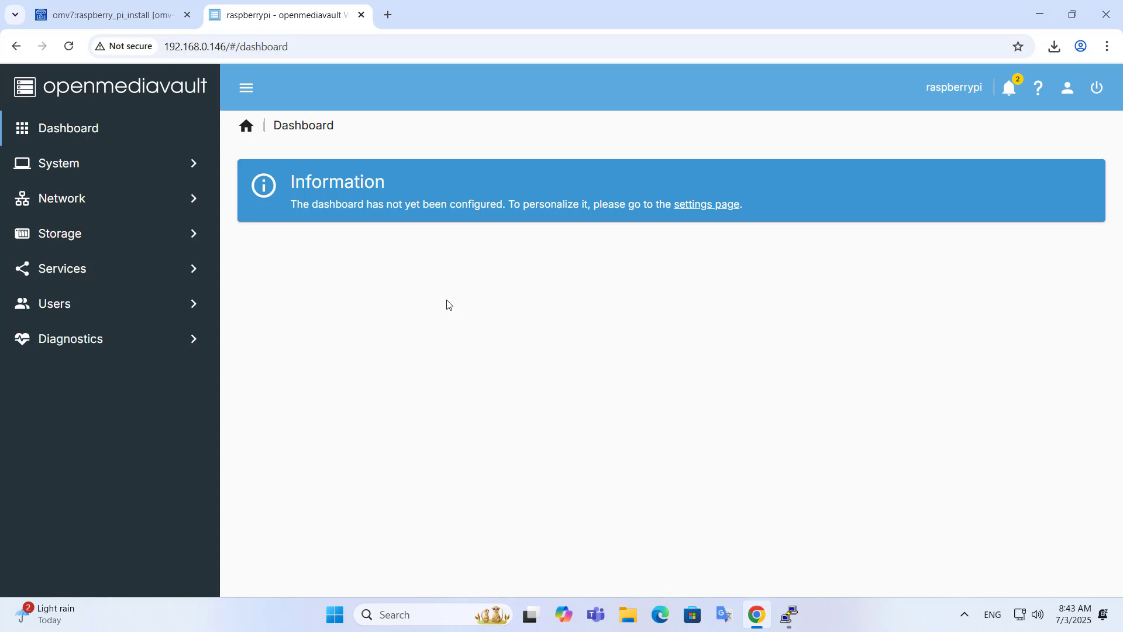
pyautogui.click(702, 207)
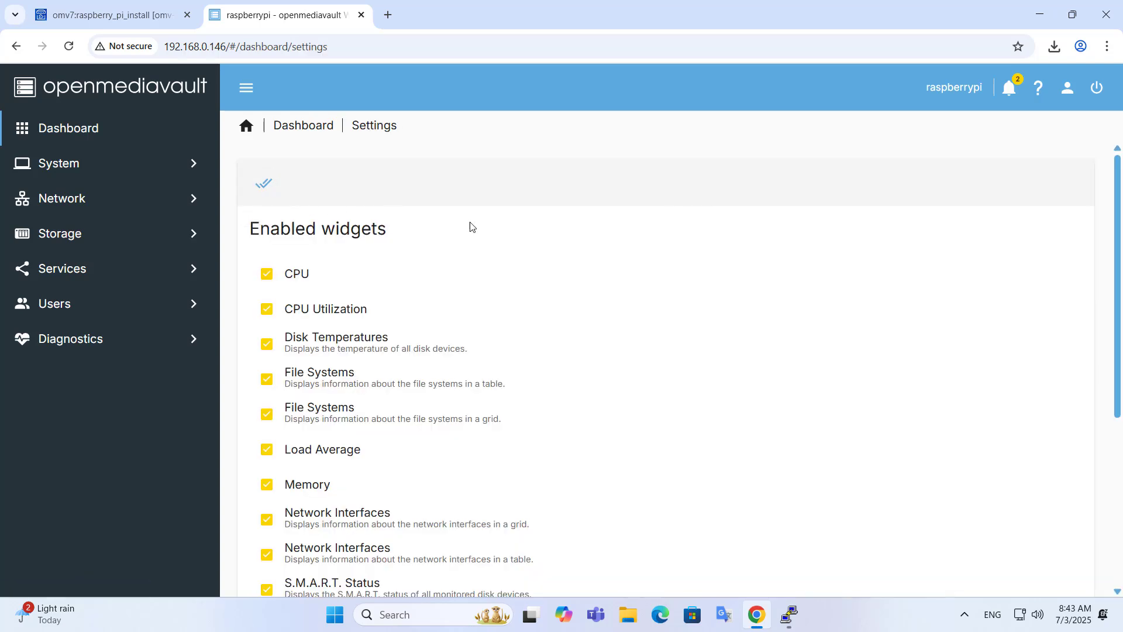
pyautogui.moveTo(1118, 347); pyautogui.dragTo(1121, 549)
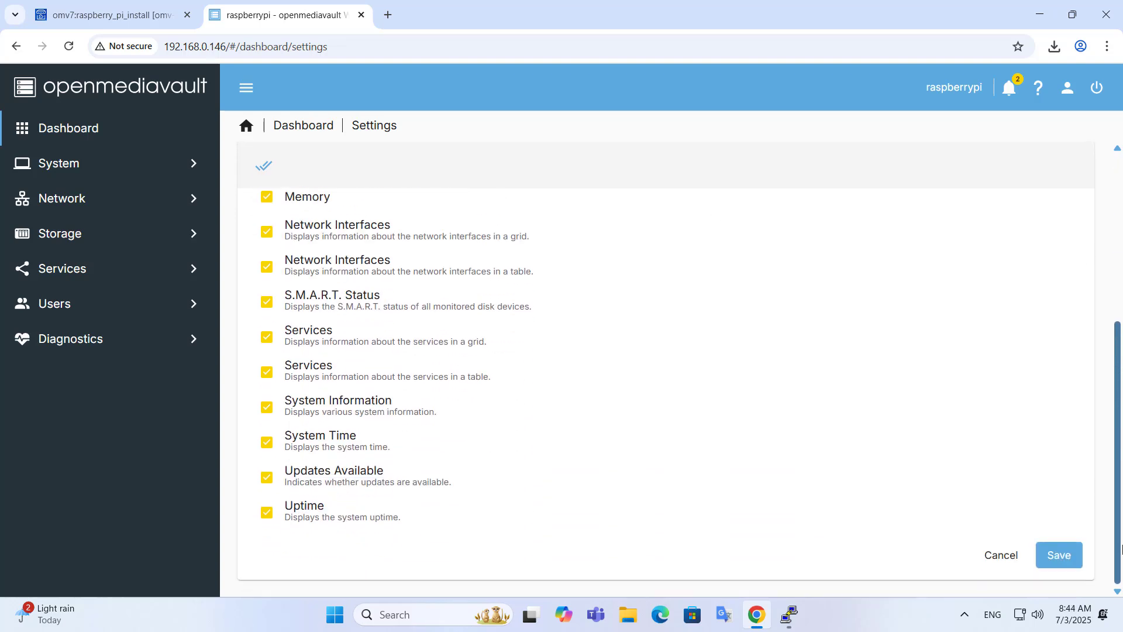
pyautogui.click(1059, 555)
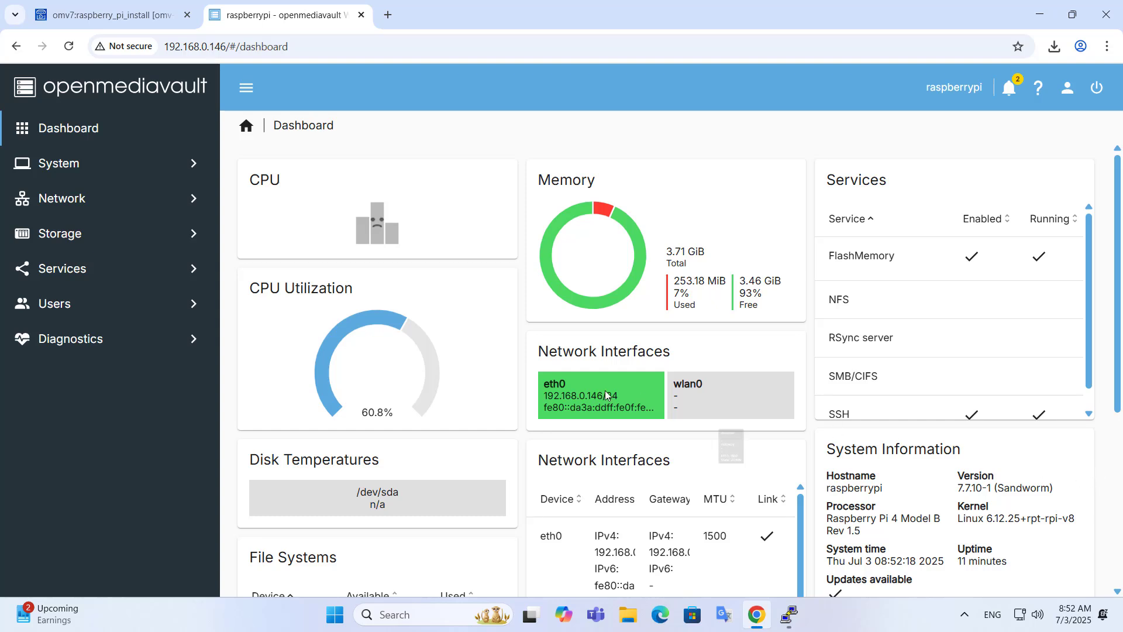
# Step: Quick-wipe the 931.47 GiB /dev/sda disk from Storage > Disks, confirming the wipe
pyautogui.click(64, 241)
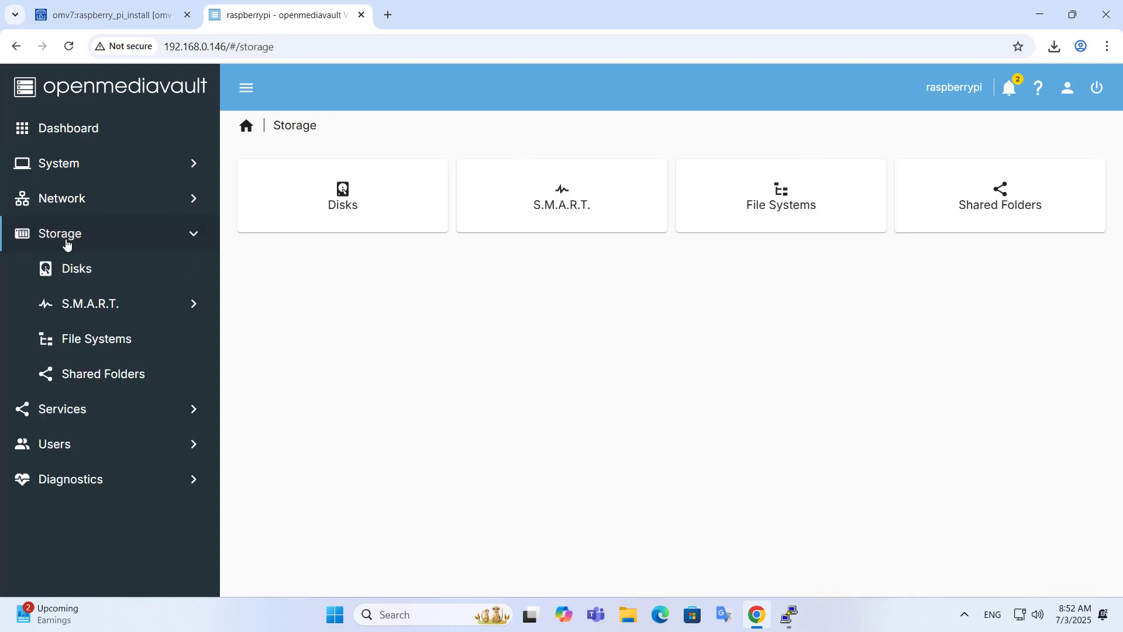
pyautogui.click(79, 270)
pyautogui.click(289, 300)
pyautogui.click(293, 301)
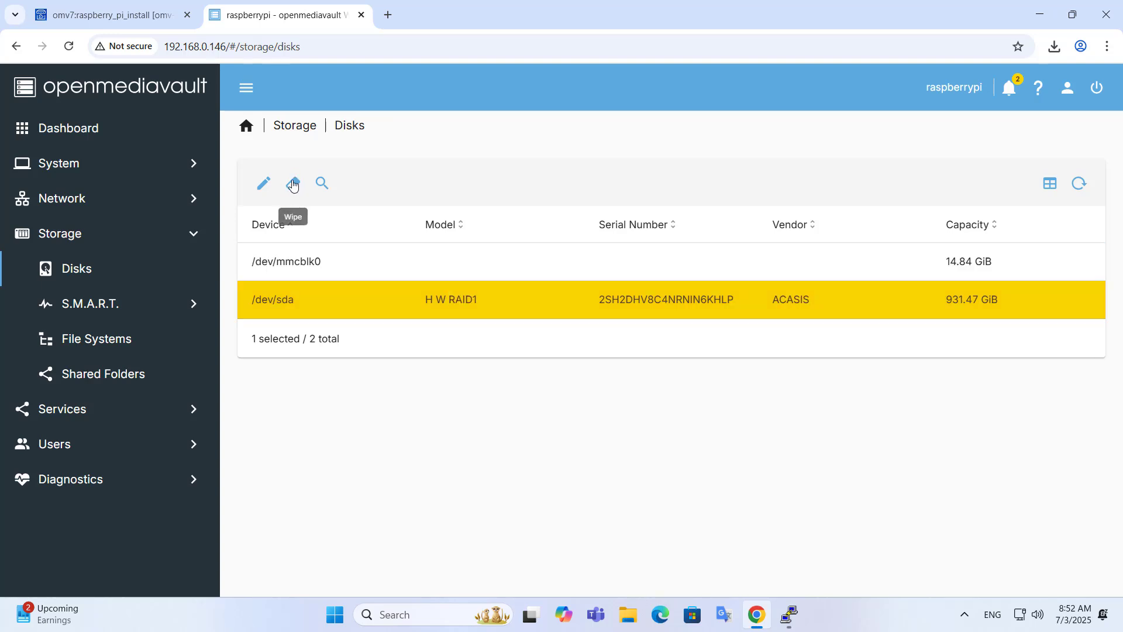
pyautogui.click(293, 184)
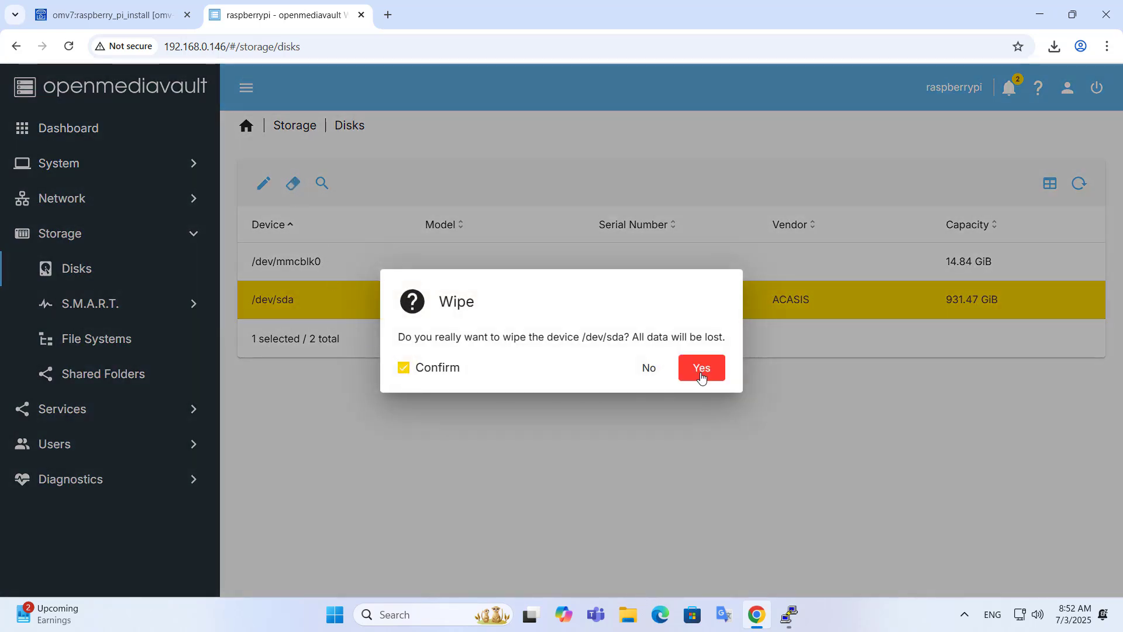
pyautogui.click(702, 368)
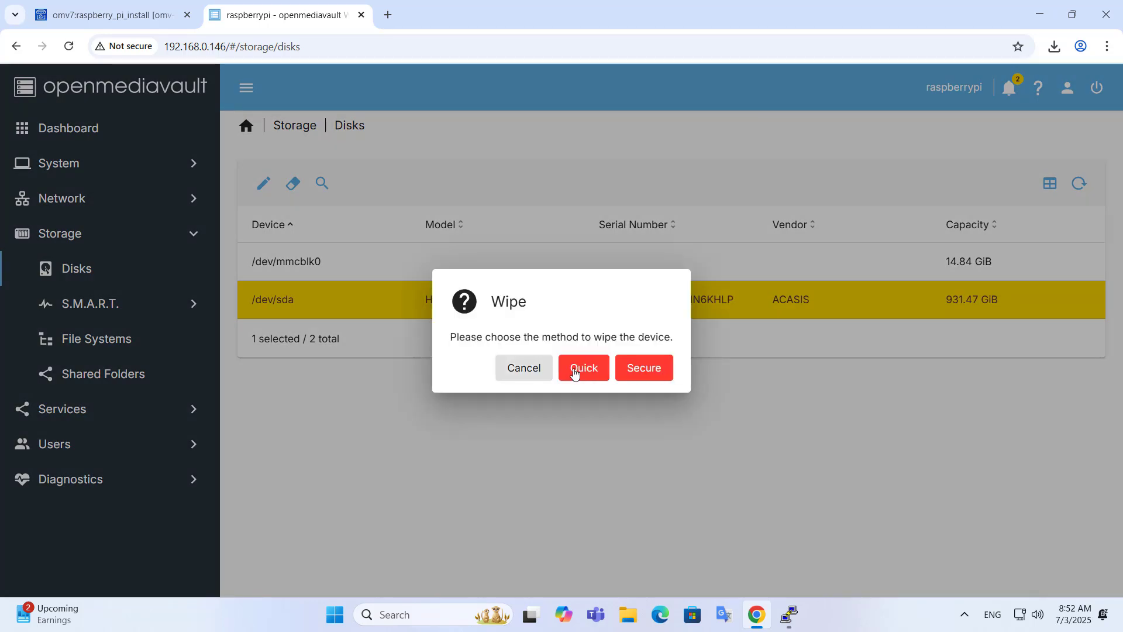
pyautogui.click(582, 370)
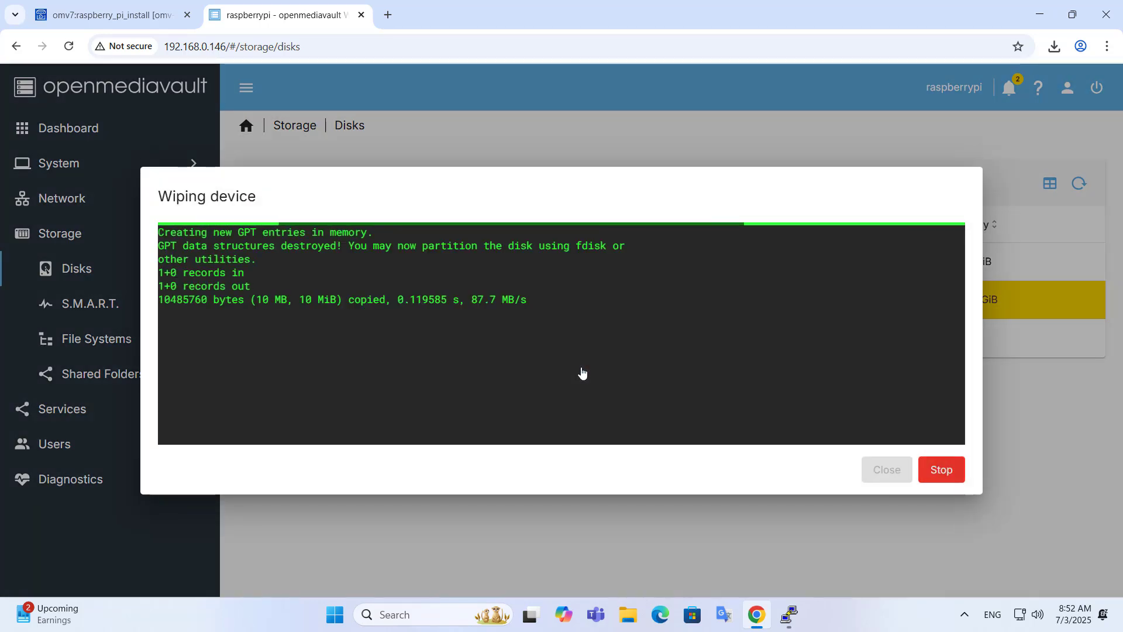
pyautogui.moveTo(228, 366); pyautogui.dragTo(160, 367)
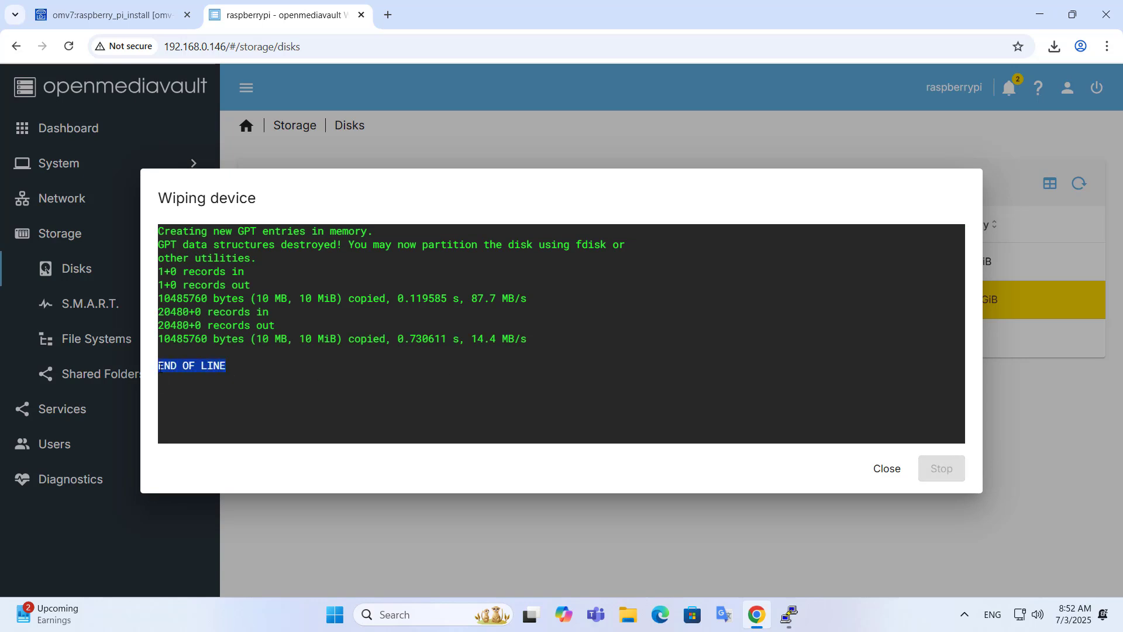
pyautogui.click(887, 469)
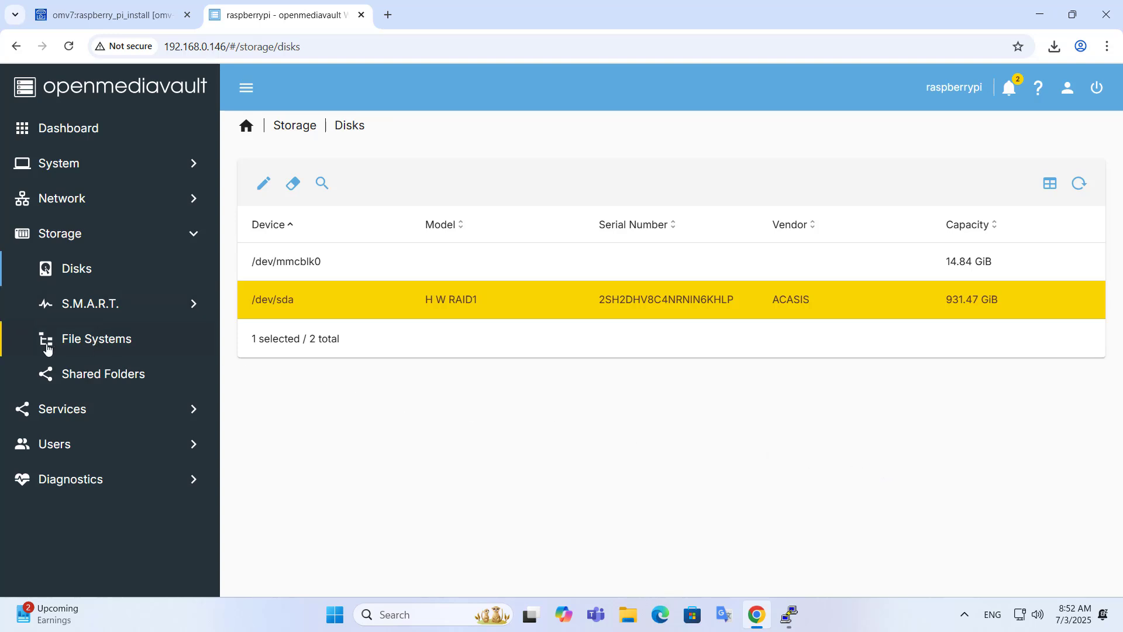
# Step: Create an EXT4 file system on the 931.46 GiB /dev/sda device under Storage > File Systems
pyautogui.click(111, 350)
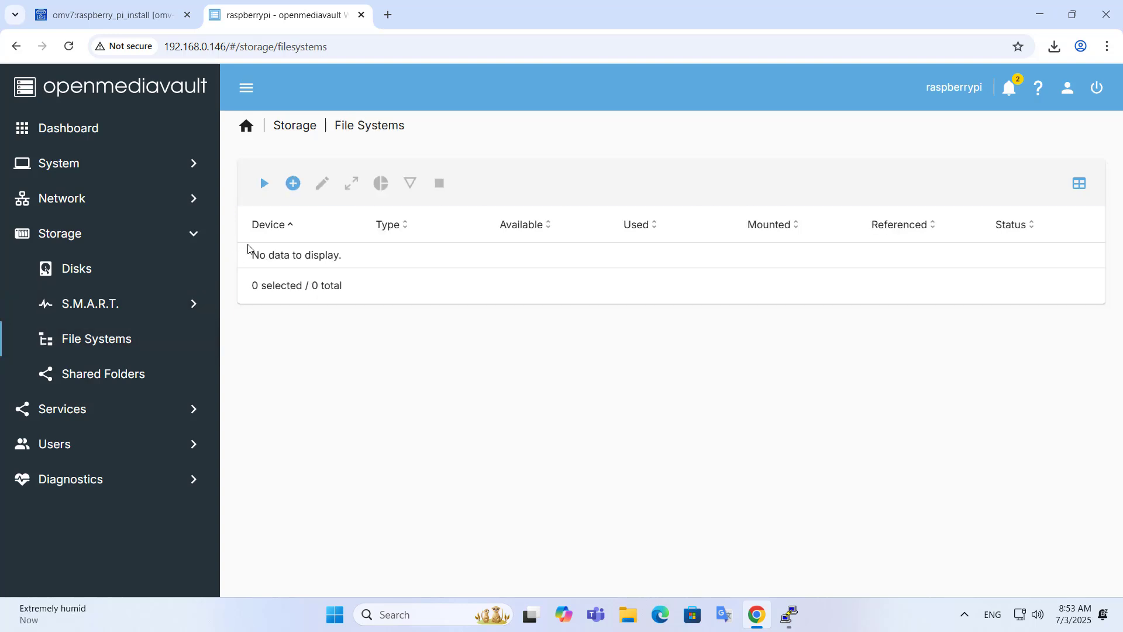
pyautogui.click(294, 185)
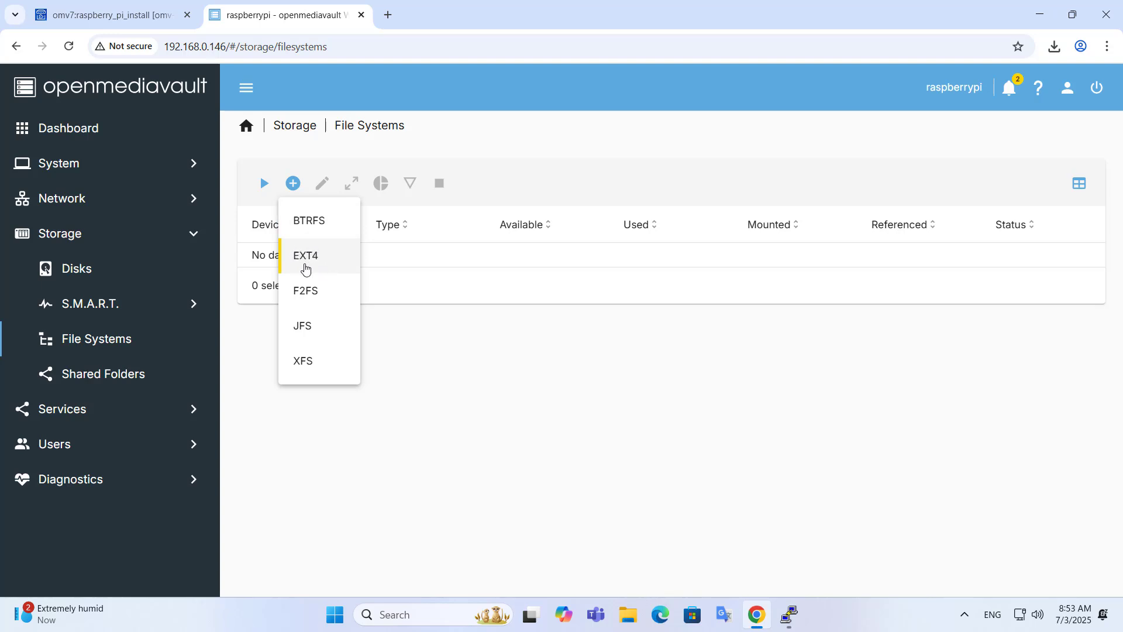
pyautogui.click(318, 268)
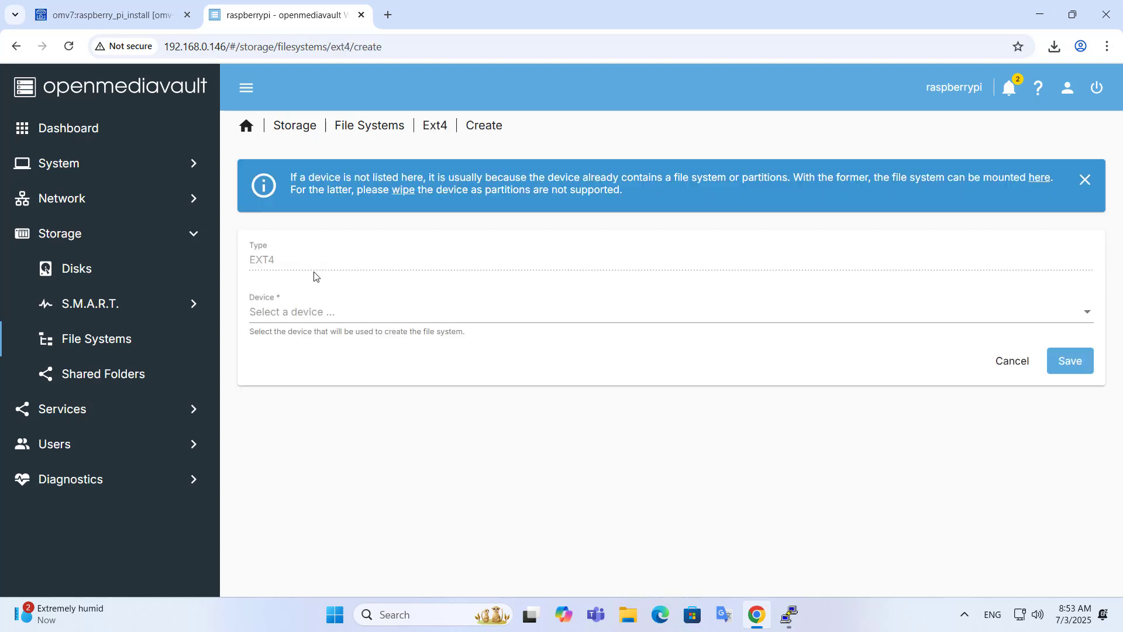
pyautogui.click(314, 313)
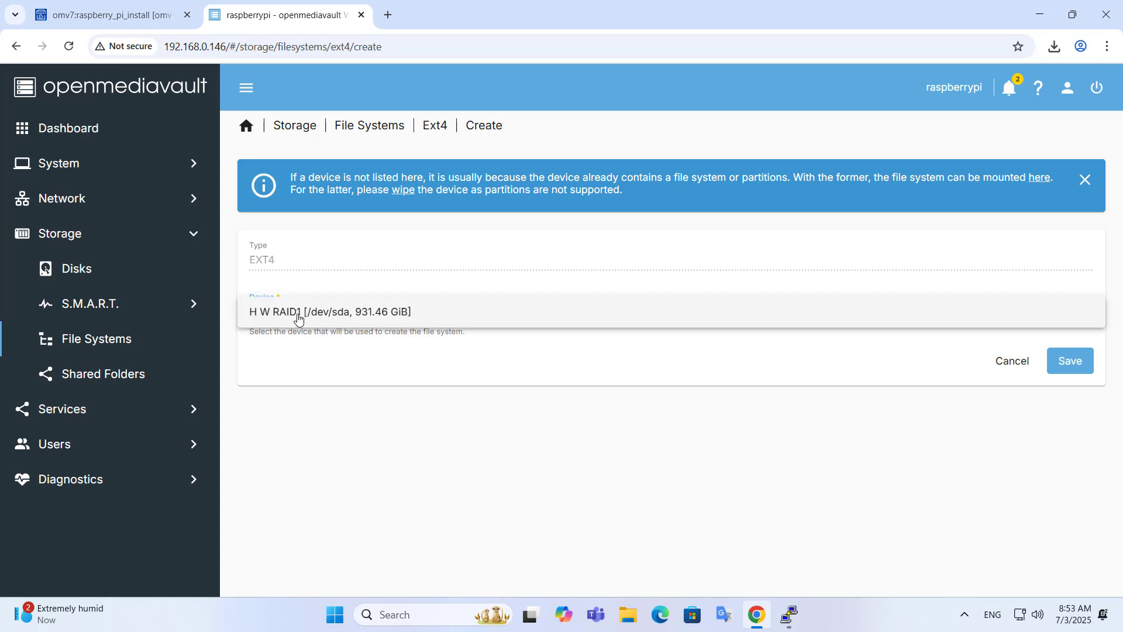
pyautogui.click(304, 316)
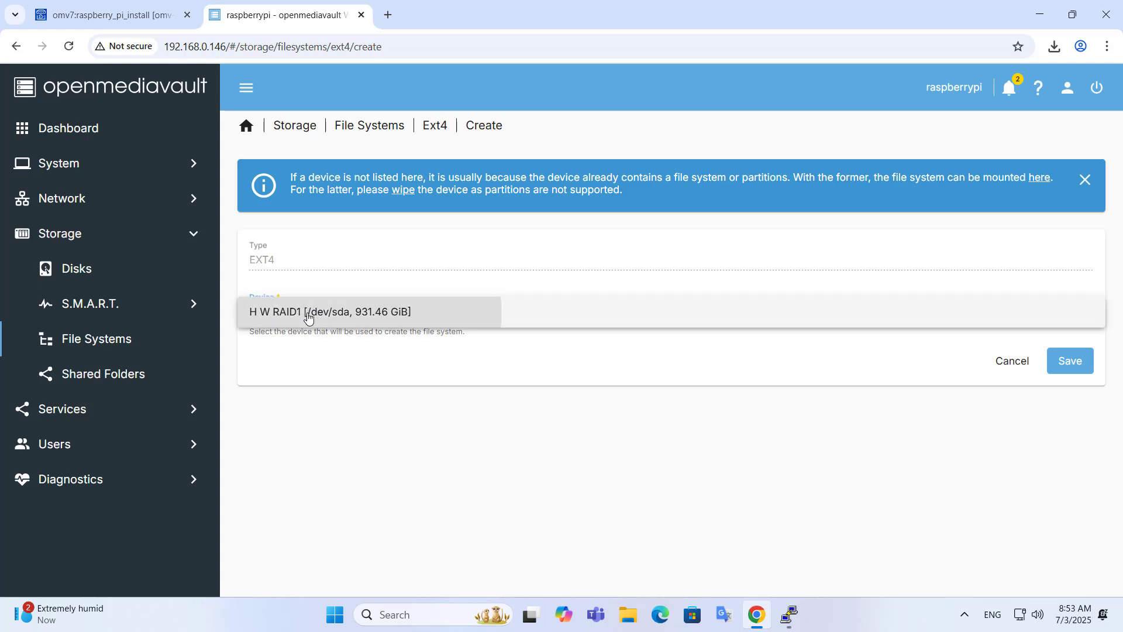
pyautogui.click(1071, 372)
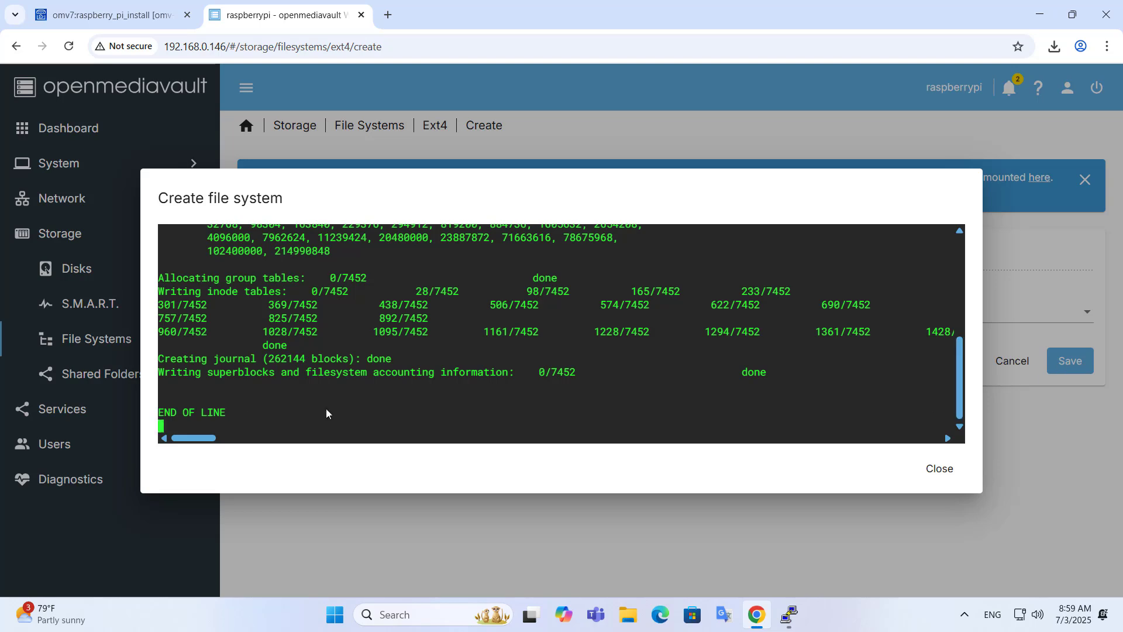
pyautogui.moveTo(245, 413); pyautogui.dragTo(156, 413)
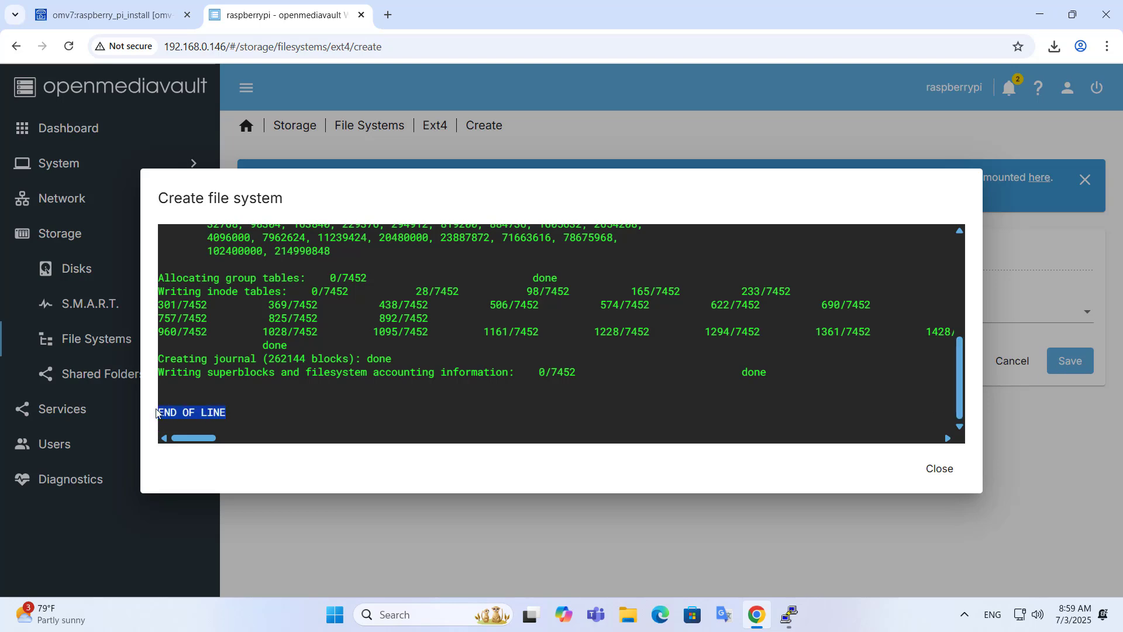
pyautogui.click(934, 475)
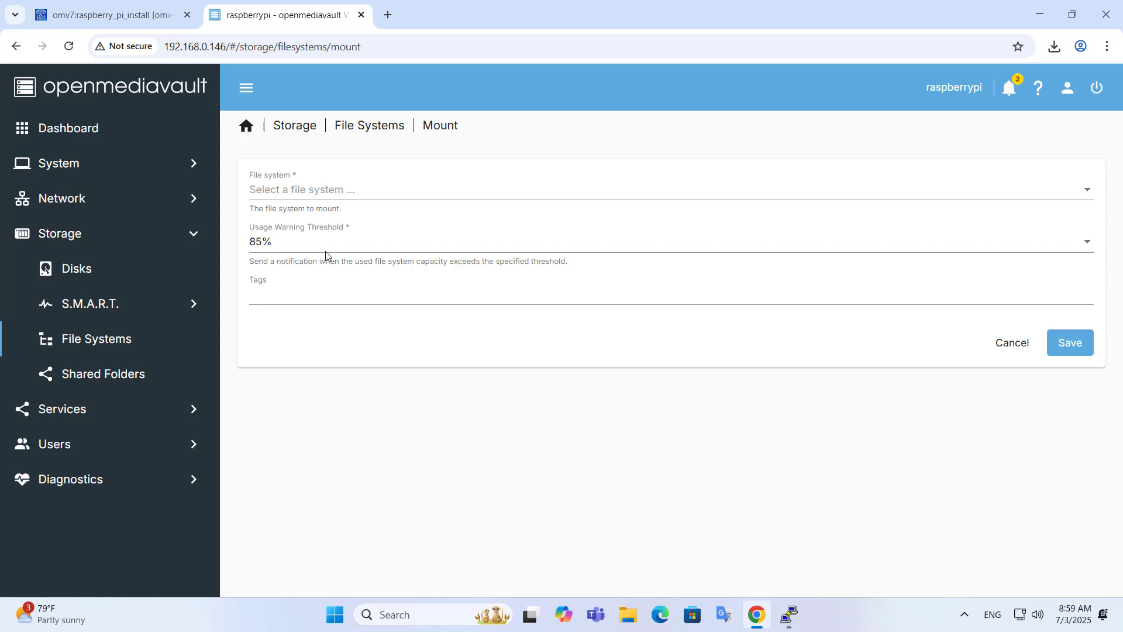
# Step: Mount /dev/sda1 with a 90% usage warning threshold and apply the pending configuration changes
pyautogui.click(326, 250)
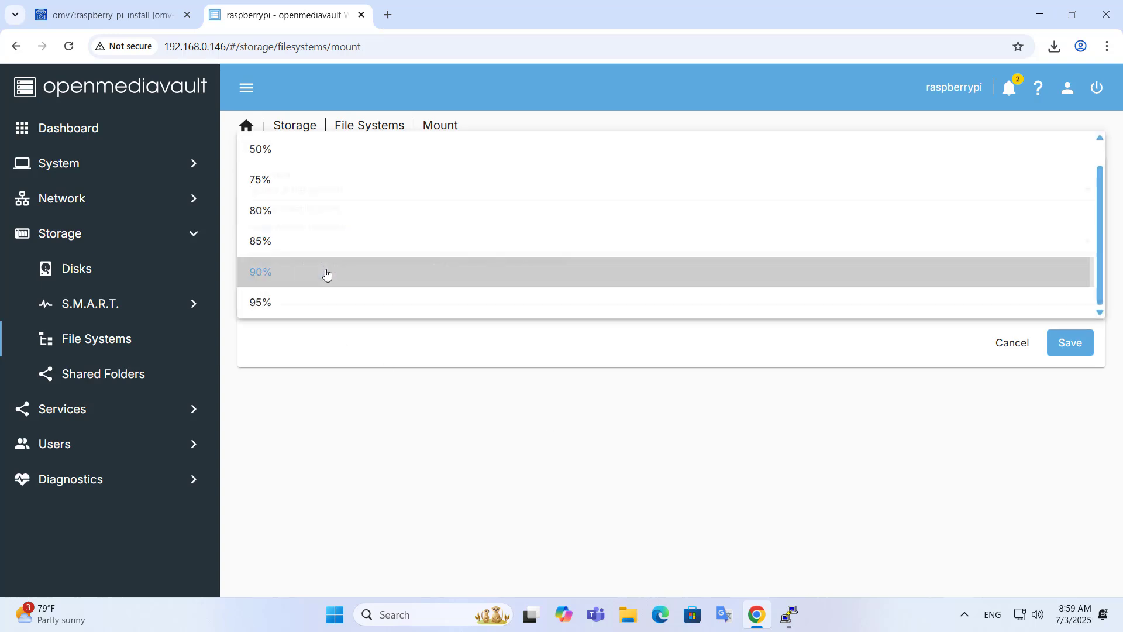
pyautogui.click(326, 273)
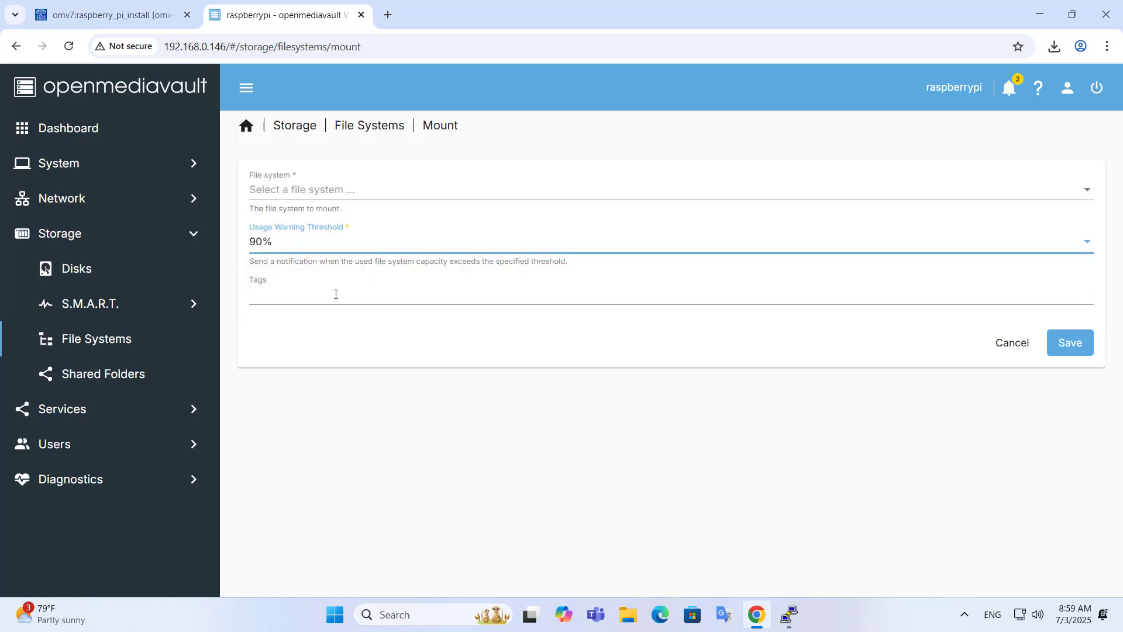
pyautogui.click(334, 189)
pyautogui.click(332, 189)
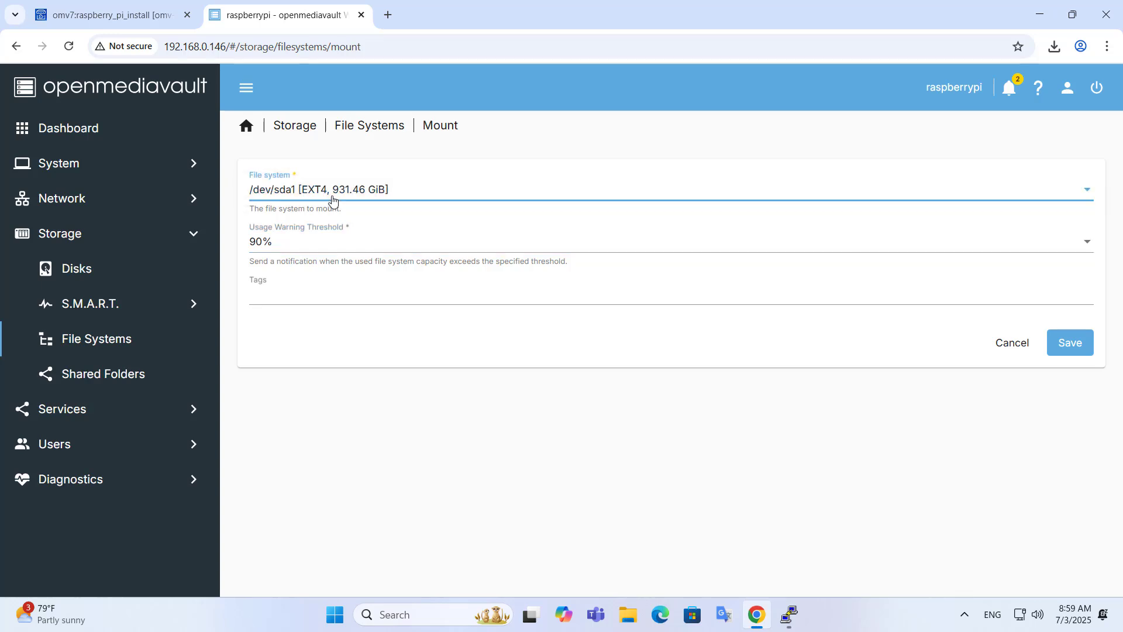
pyautogui.click(1075, 344)
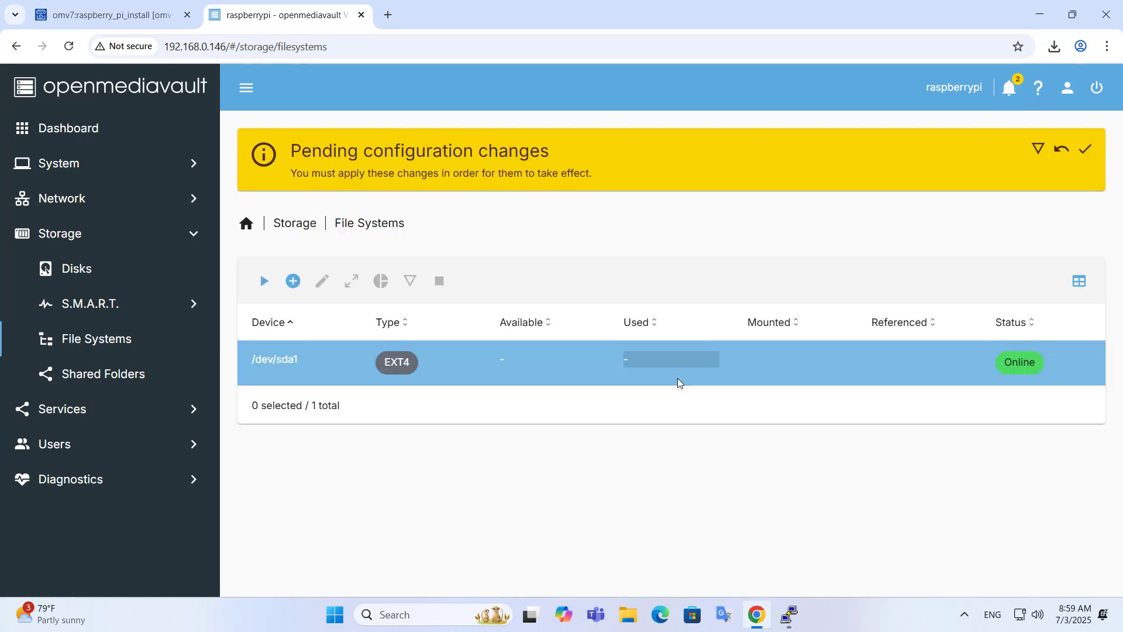
pyautogui.click(1087, 157)
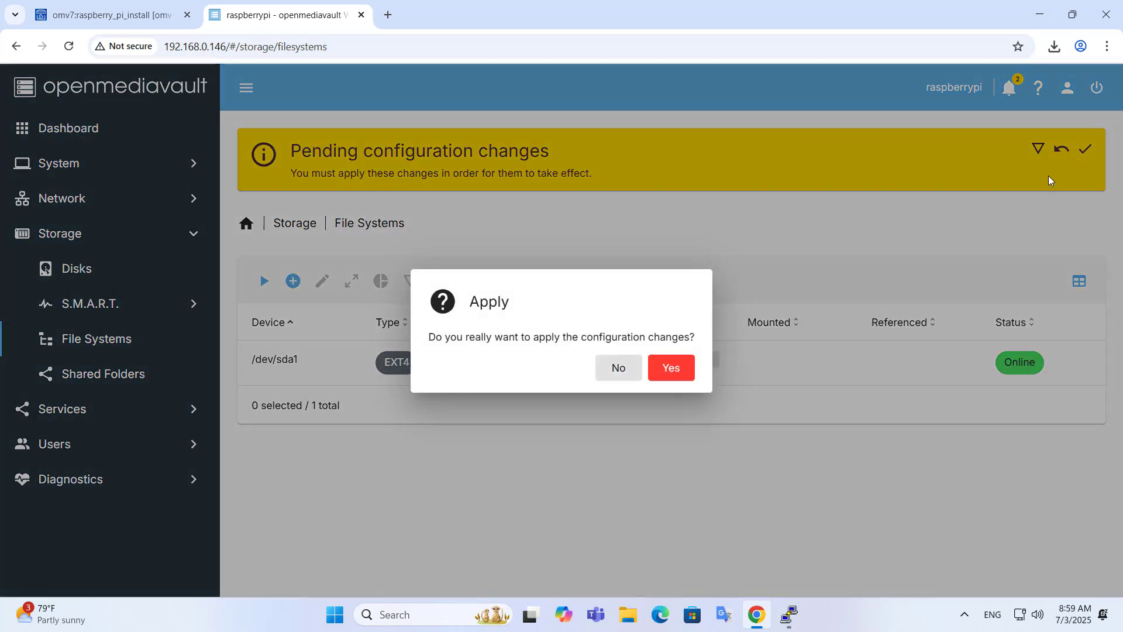
pyautogui.click(672, 373)
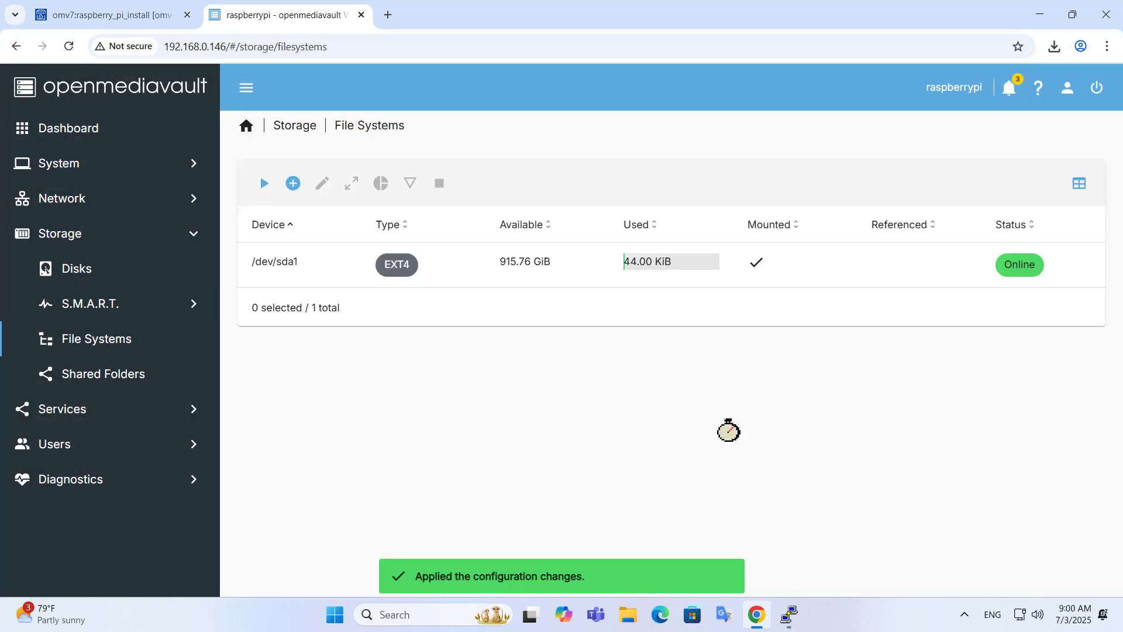
# Step: Create a shared folder named Data on /dev/sda1 and save it
pyautogui.click(109, 374)
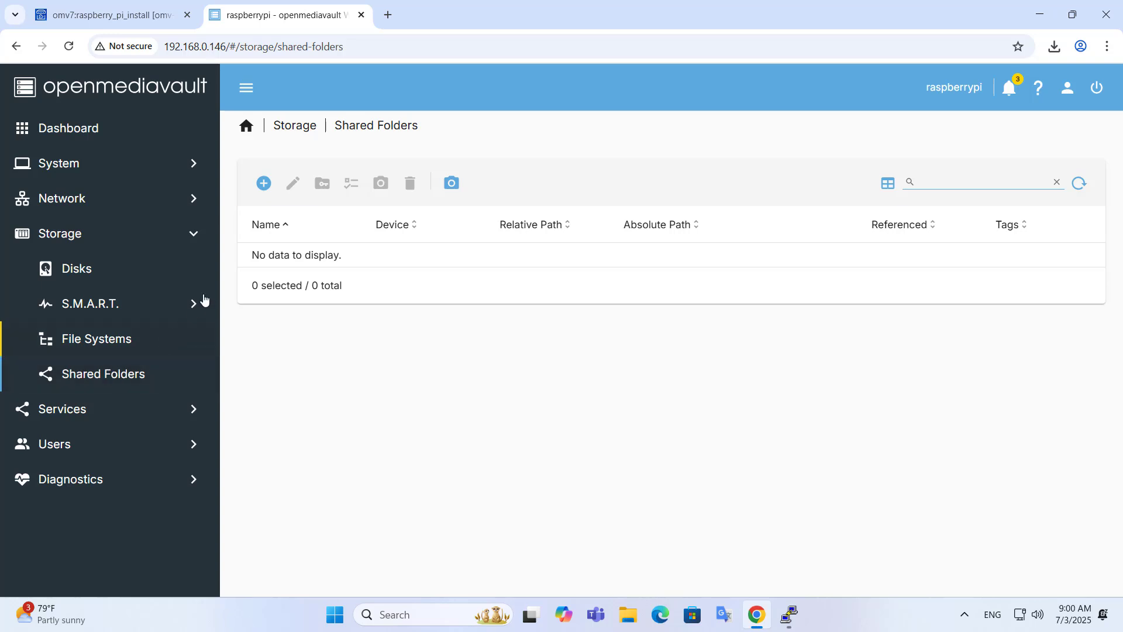
pyautogui.click(264, 185)
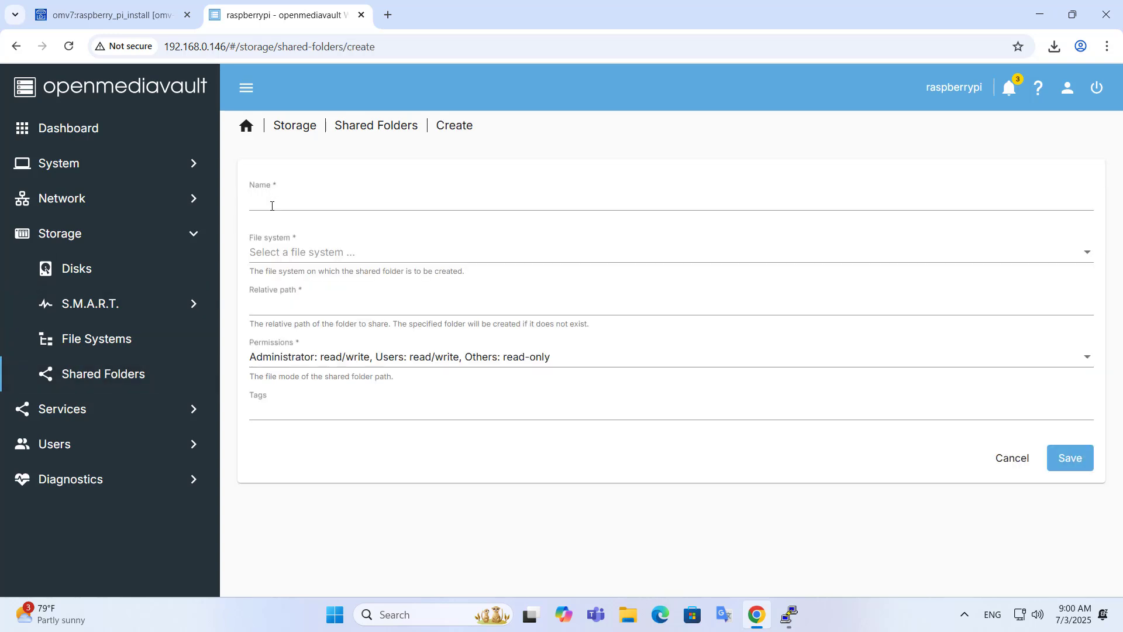
pyautogui.click(273, 203)
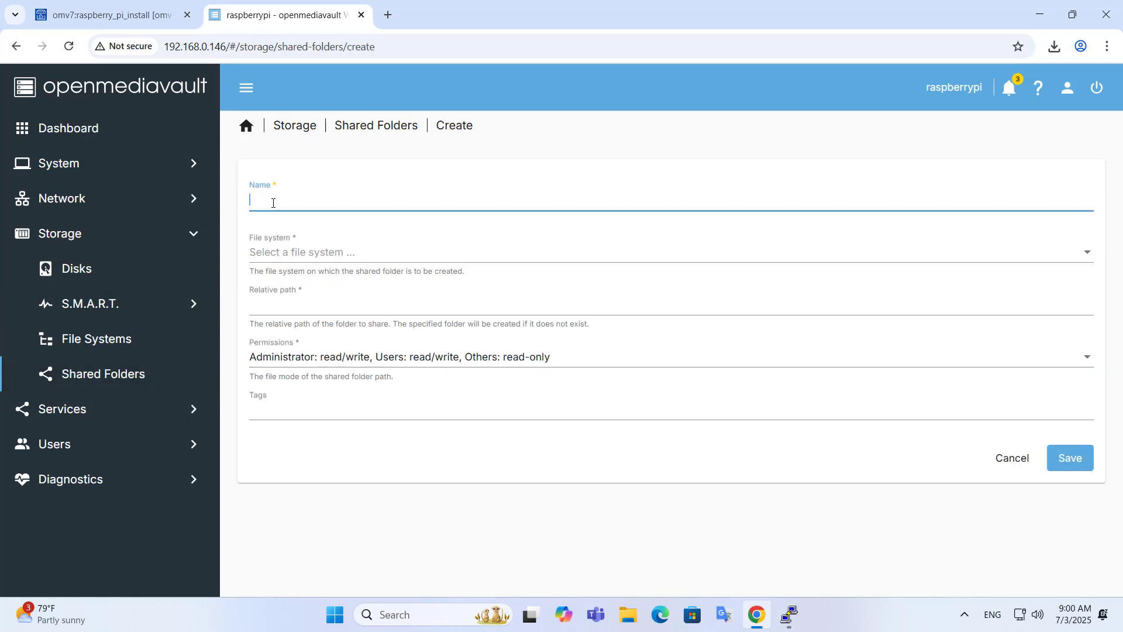
pyautogui.write('Data')
pyautogui.moveTo(273, 203); pyautogui.dragTo(249, 206)
pyautogui.click(309, 259)
pyautogui.click(302, 259)
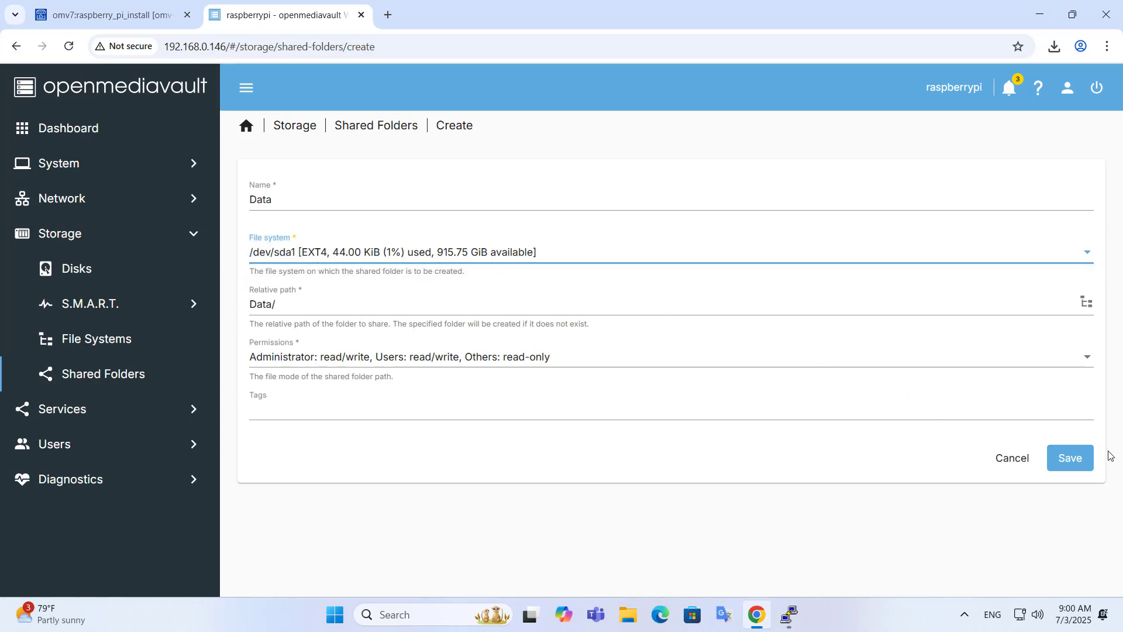
pyautogui.click(1069, 455)
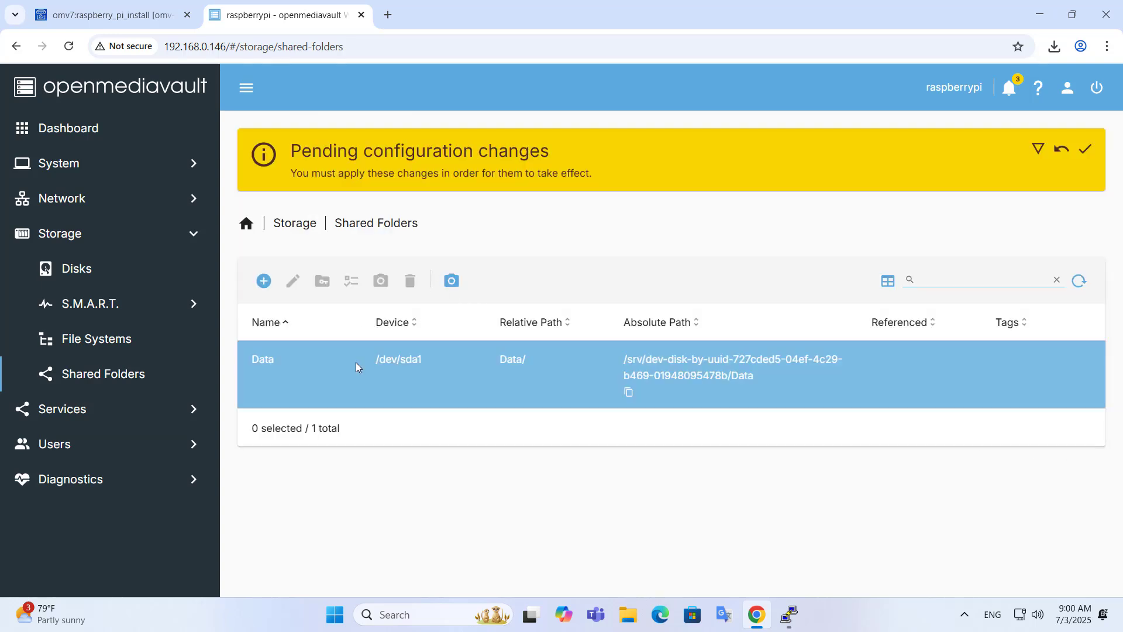
# Step: Apply the pending configuration changes for the new Data folder
pyautogui.click(342, 364)
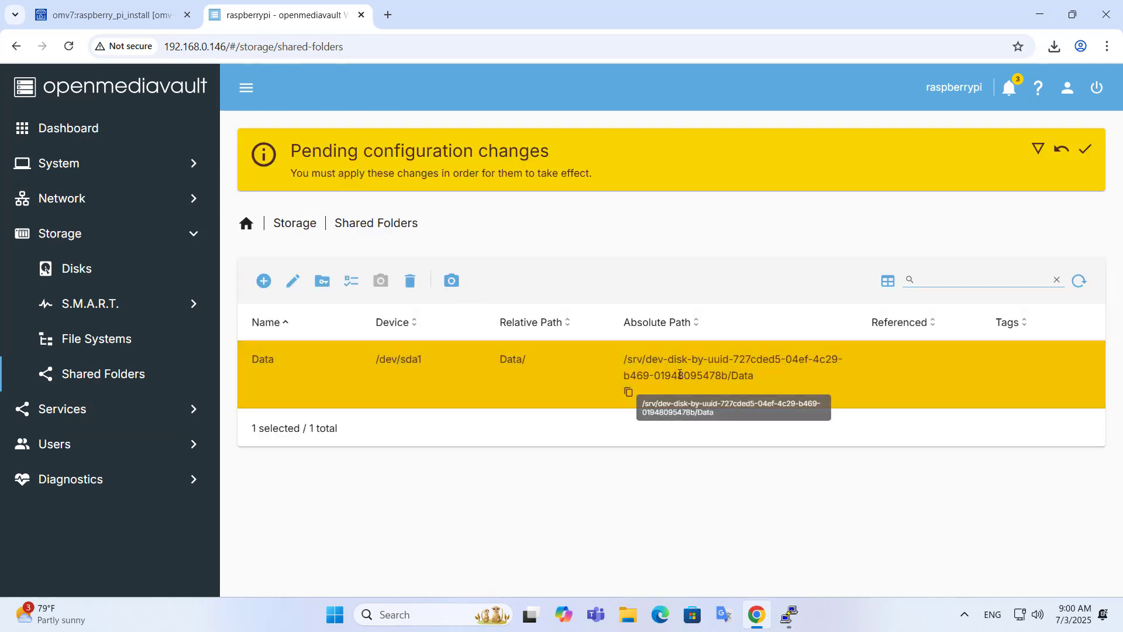
pyautogui.click(1086, 150)
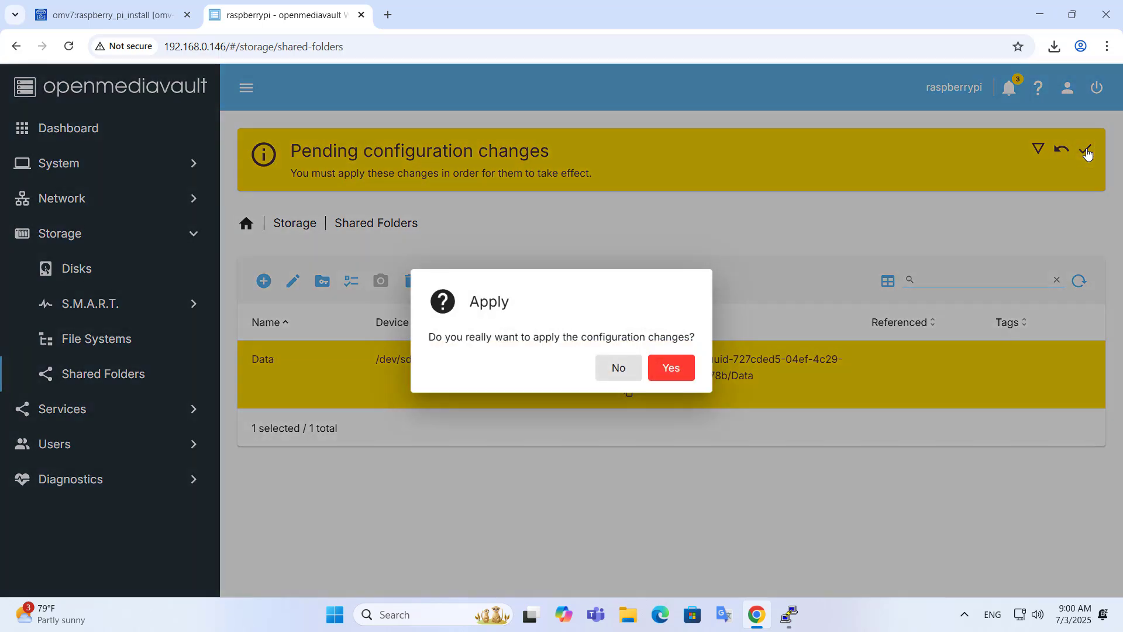
pyautogui.click(673, 368)
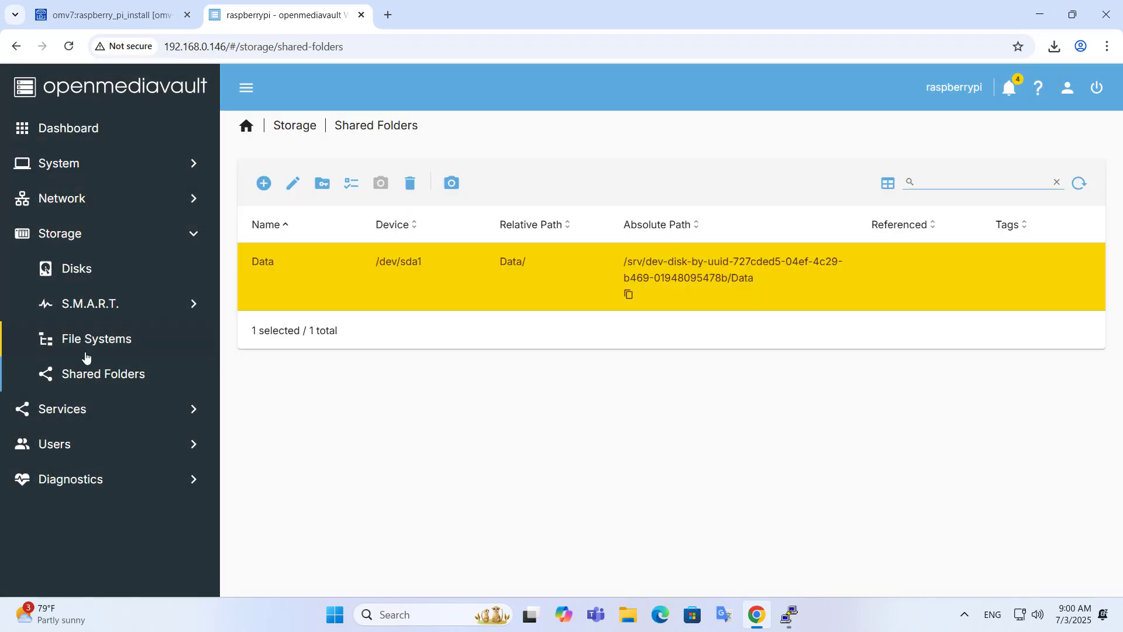
# Step: Tick Enabled in the SMB/CIFS settings, save, and apply the pending changes
pyautogui.click(67, 415)
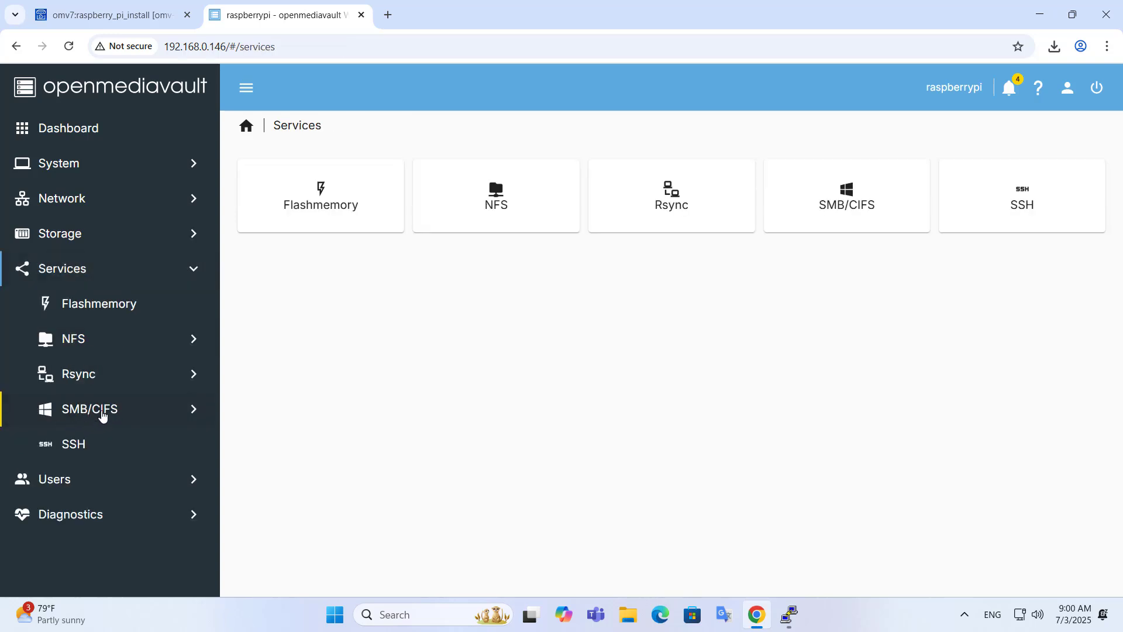
pyautogui.click(99, 413)
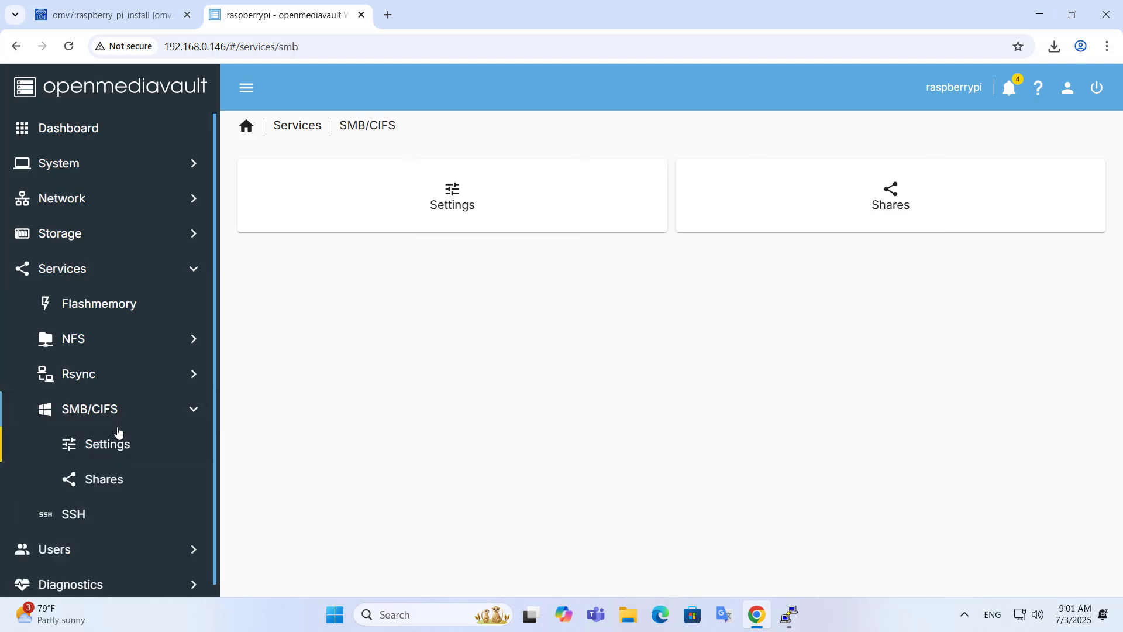
pyautogui.click(462, 204)
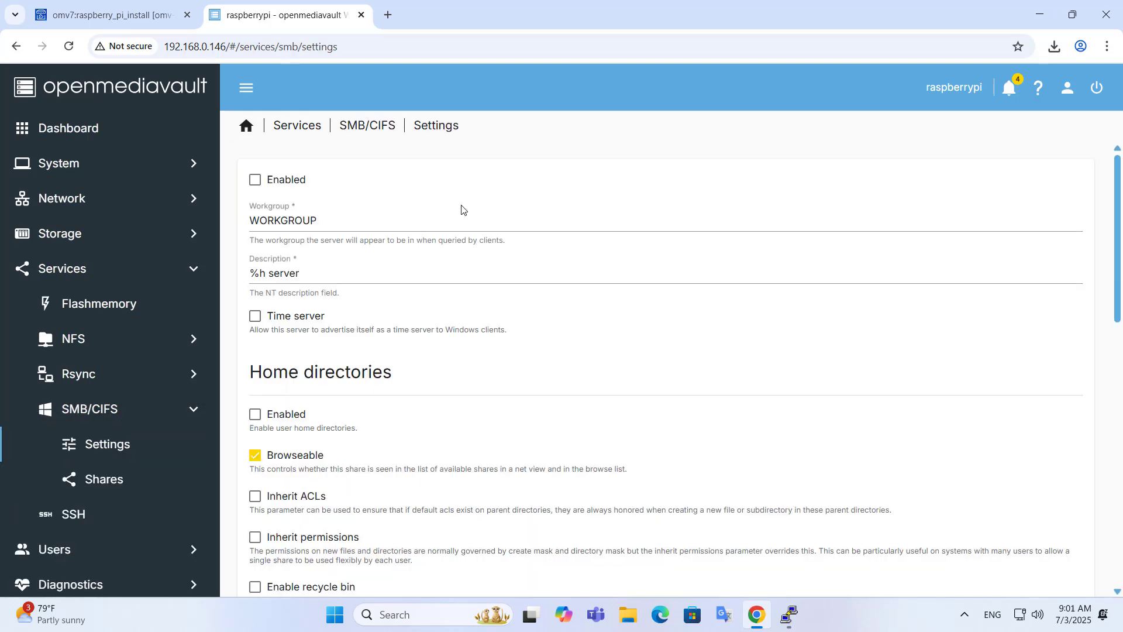
pyautogui.click(256, 182)
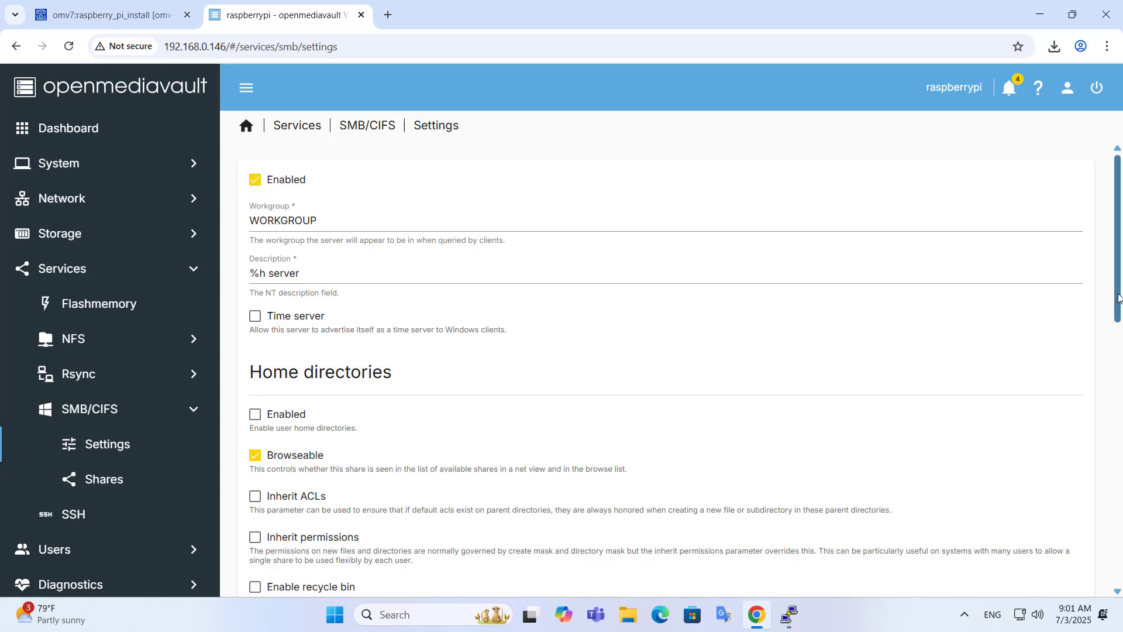
pyautogui.moveTo(1118, 298); pyautogui.dragTo(1118, 556)
pyautogui.click(1071, 556)
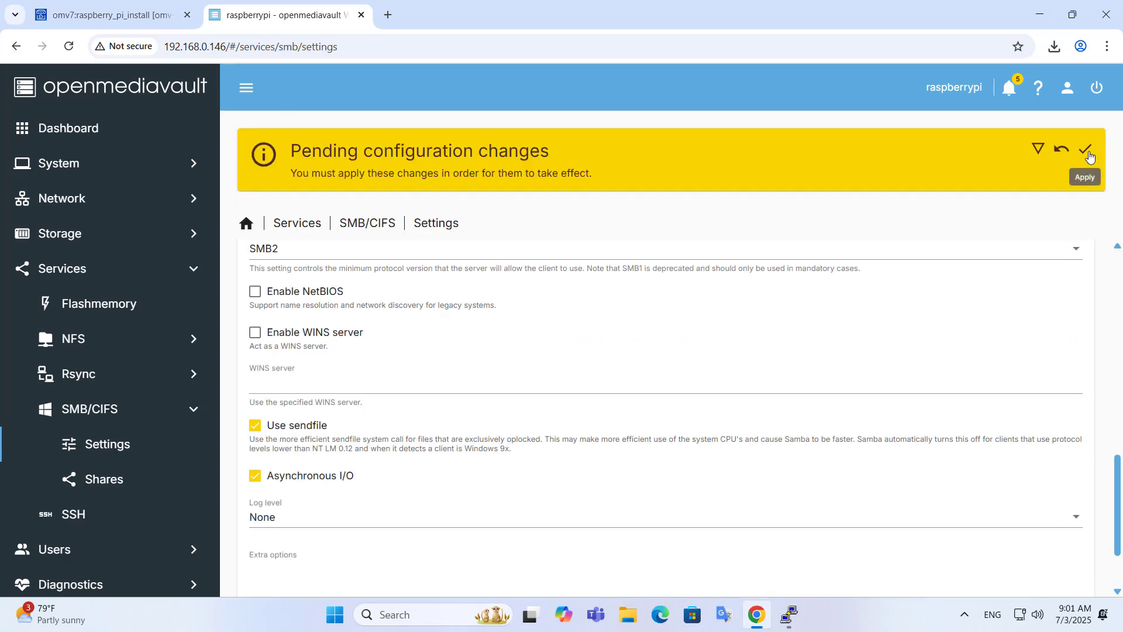
pyautogui.click(1085, 149)
pyautogui.click(667, 369)
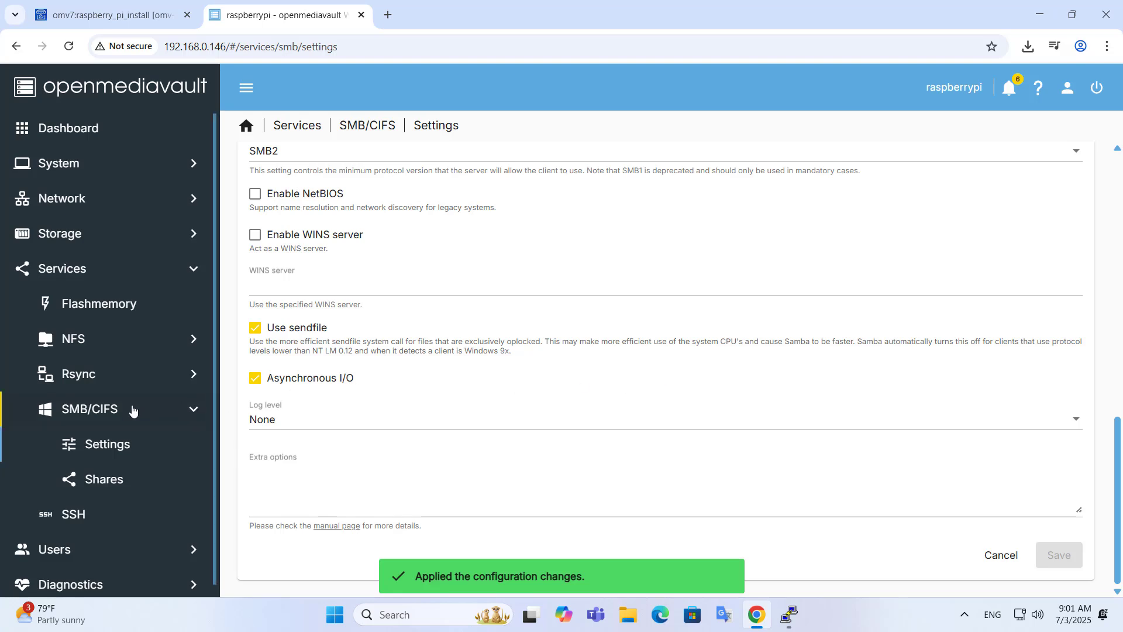
# Step: Add a new SMB share for the Data folder on /dev/sda1 and save it
pyautogui.click(106, 488)
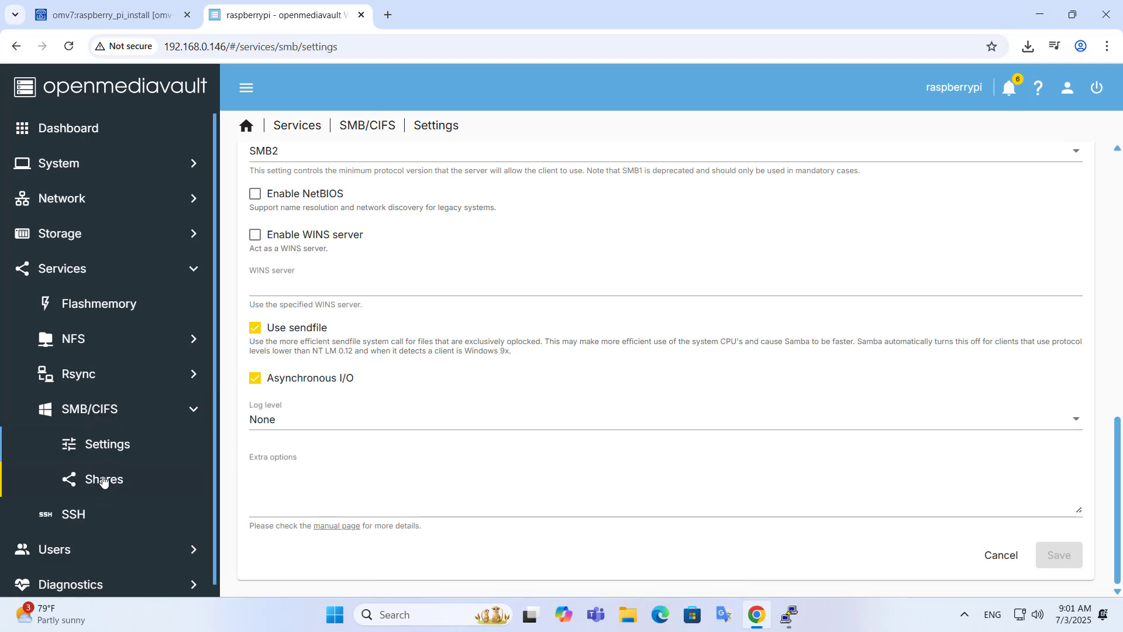
pyautogui.click(103, 482)
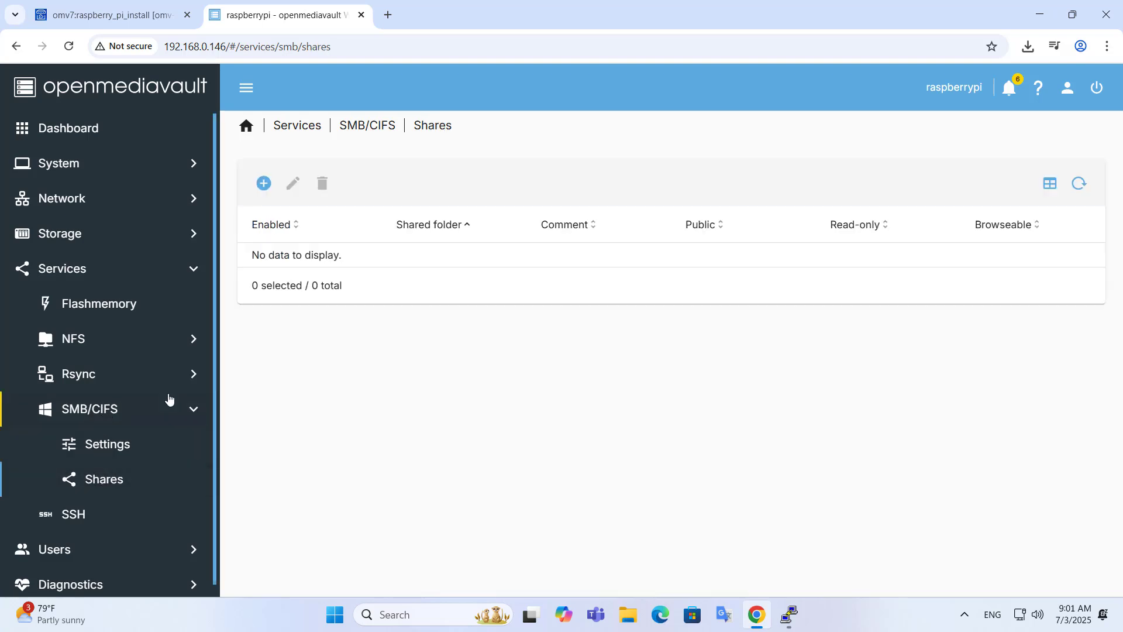
pyautogui.click(262, 186)
pyautogui.click(280, 231)
pyautogui.click(312, 234)
pyautogui.moveTo(1120, 297); pyautogui.dragTo(1084, 555)
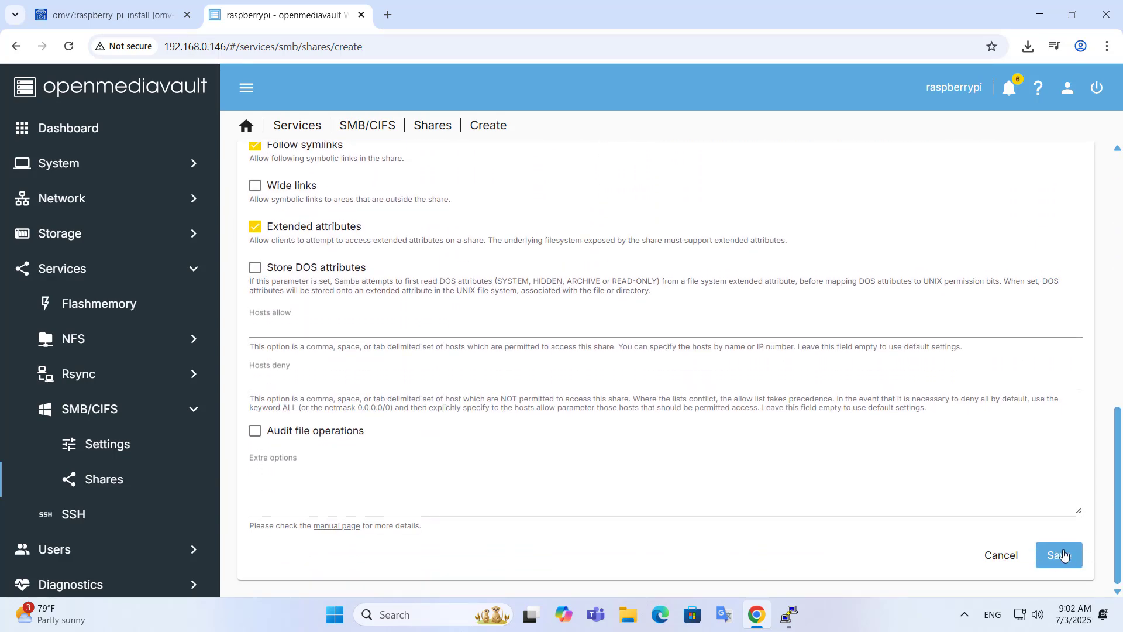
pyautogui.click(1062, 556)
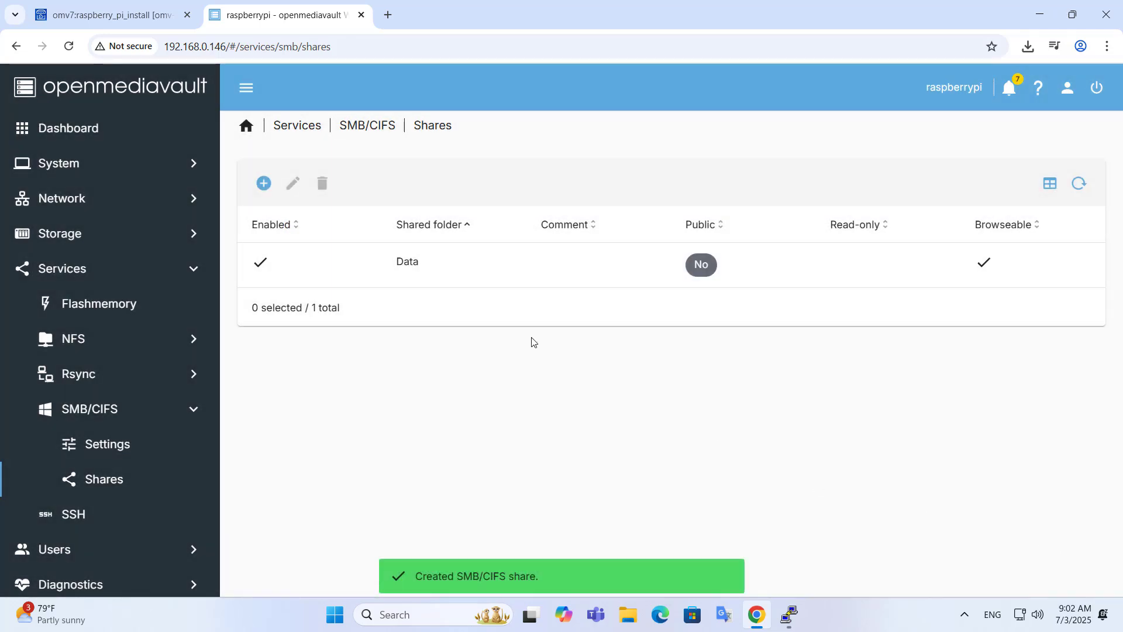
# Step: Apply the pending configuration changes for the Data SMB share
pyautogui.click(393, 362)
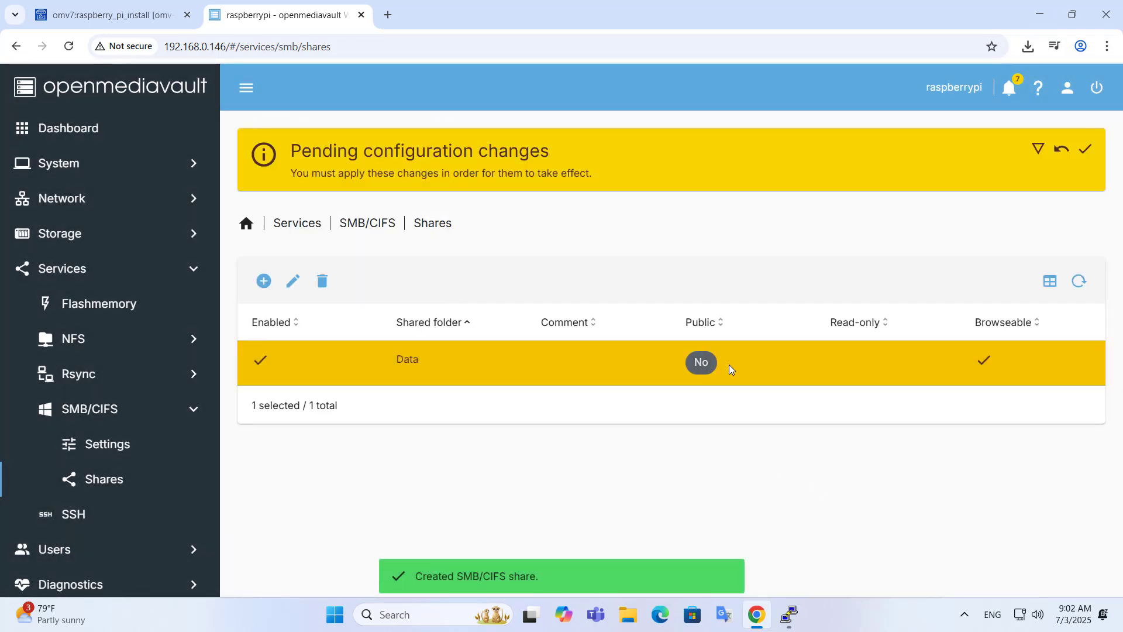
pyautogui.click(1085, 149)
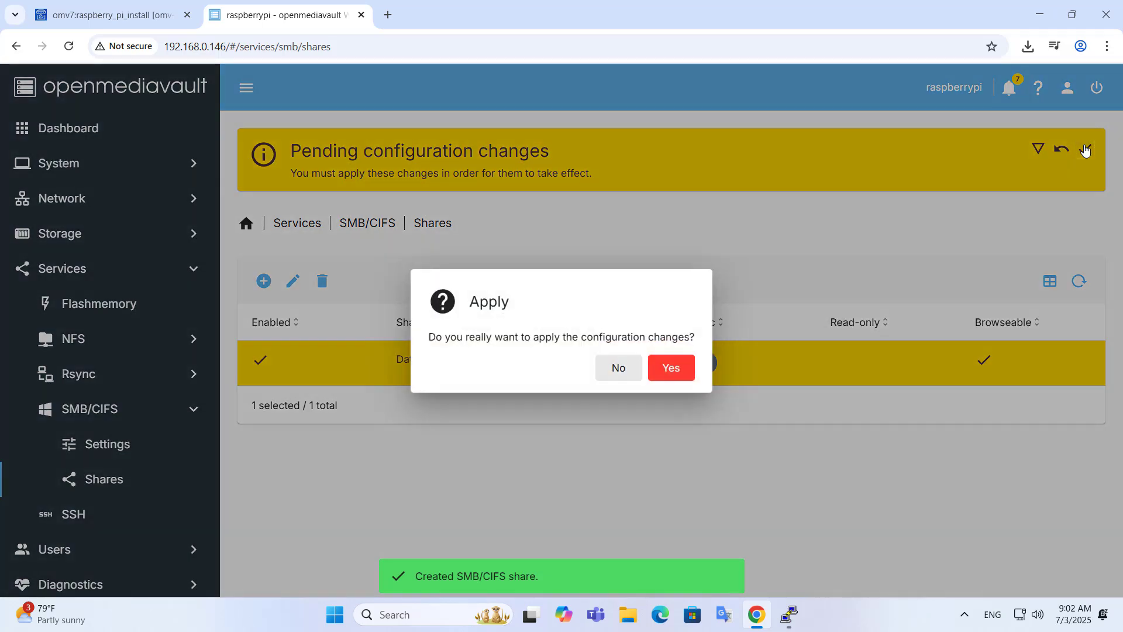
pyautogui.click(669, 369)
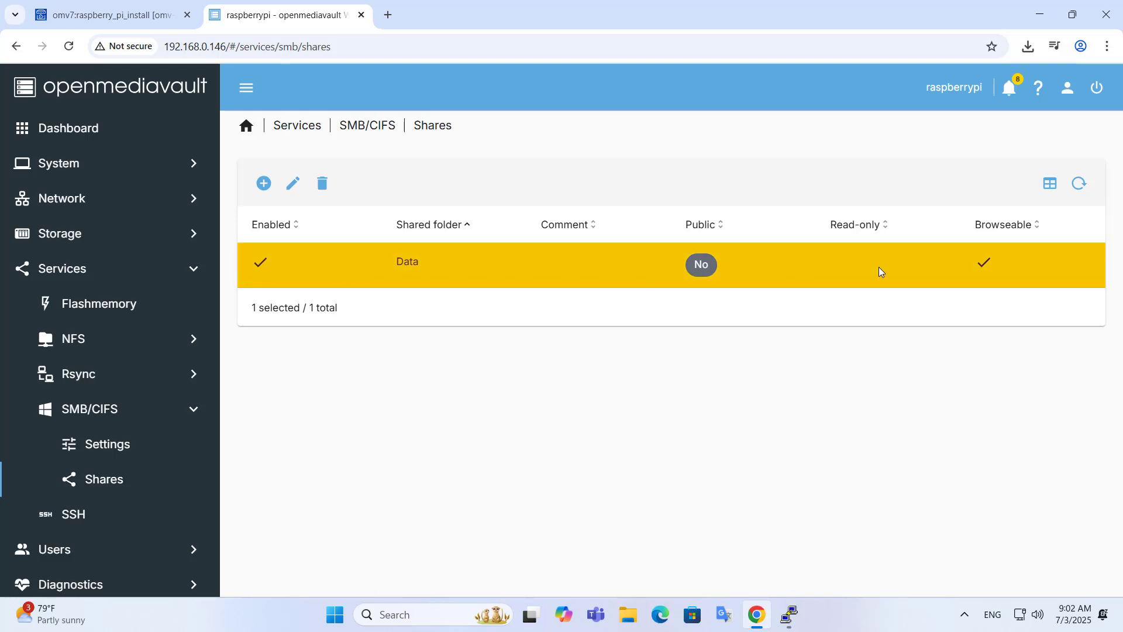
# Step: Start a new user in User Management > Users with the name netvn
pyautogui.click(88, 269)
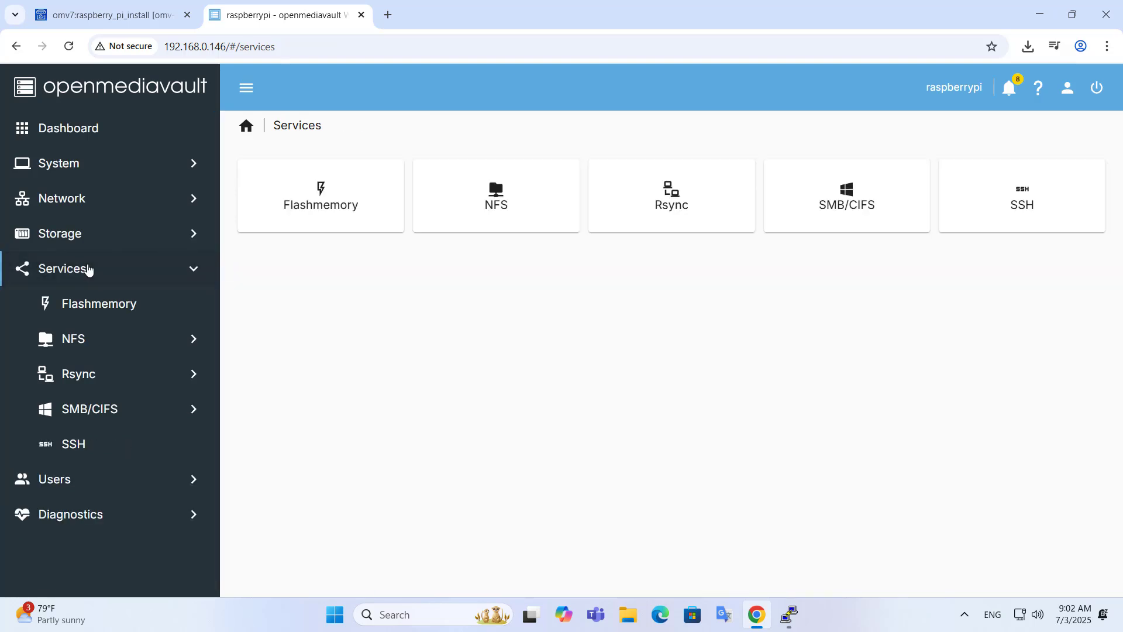
pyautogui.click(195, 269)
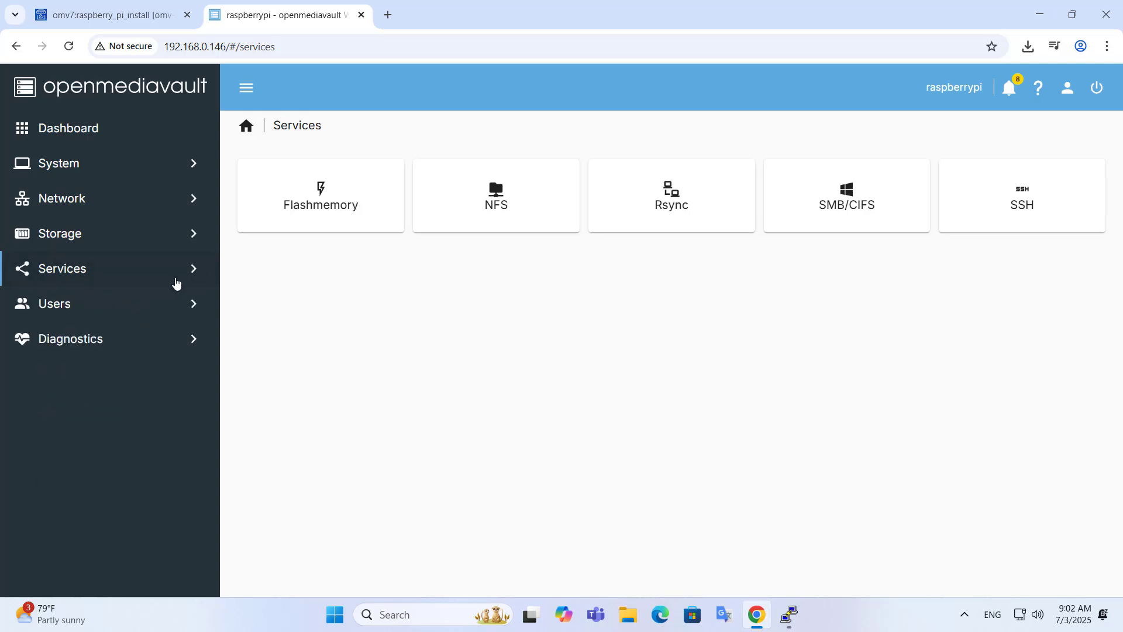
pyautogui.click(61, 311)
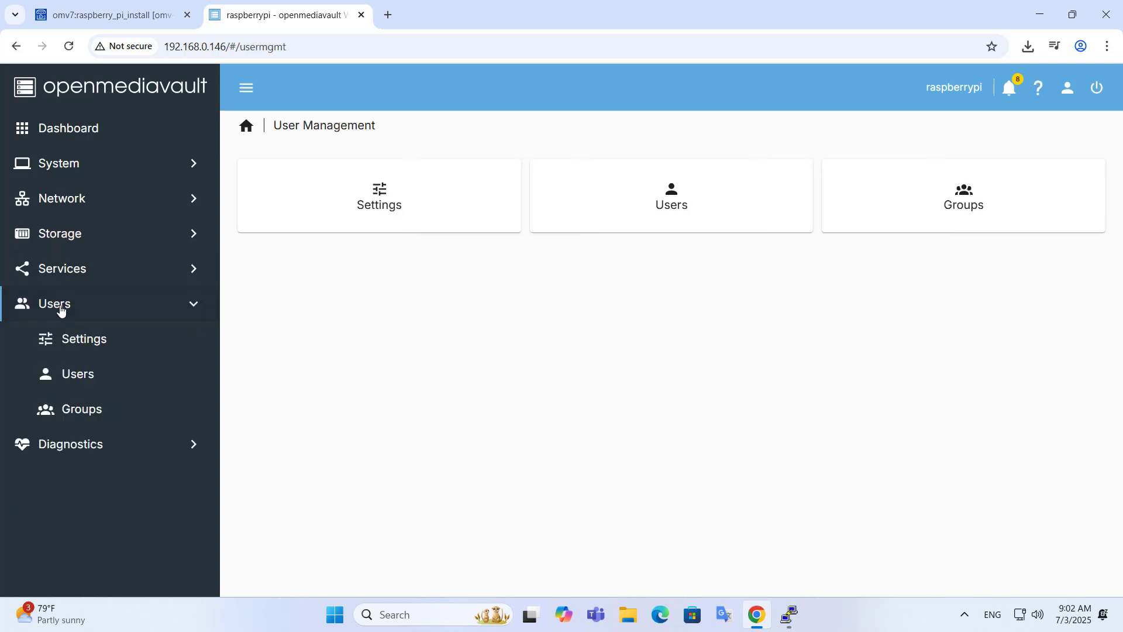
pyautogui.click(78, 381)
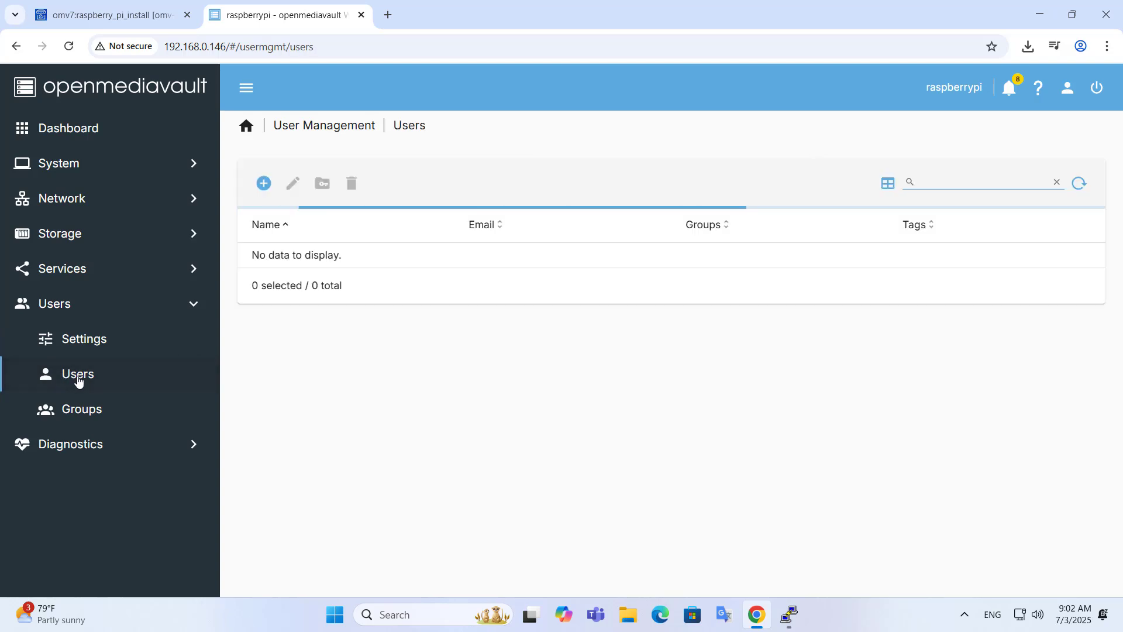
pyautogui.click(264, 185)
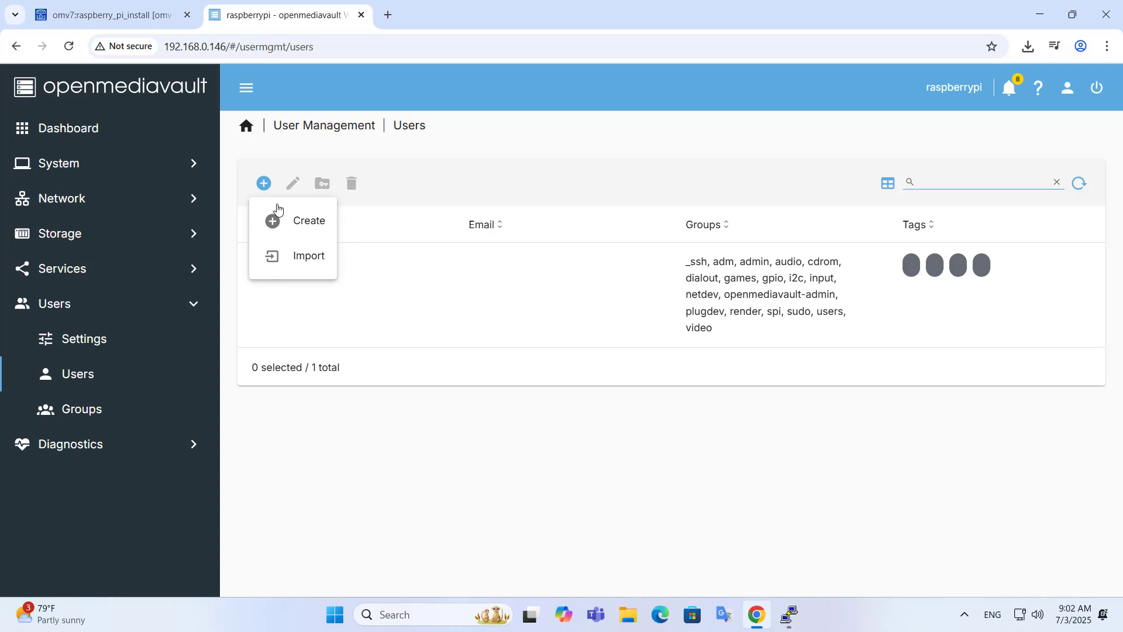
pyautogui.click(310, 226)
pyautogui.click(311, 193)
pyautogui.write('netvn')
# Step: Enter and confirm the account password, check it, and save the user
pyautogui.click(335, 292)
pyautogui.write('1')
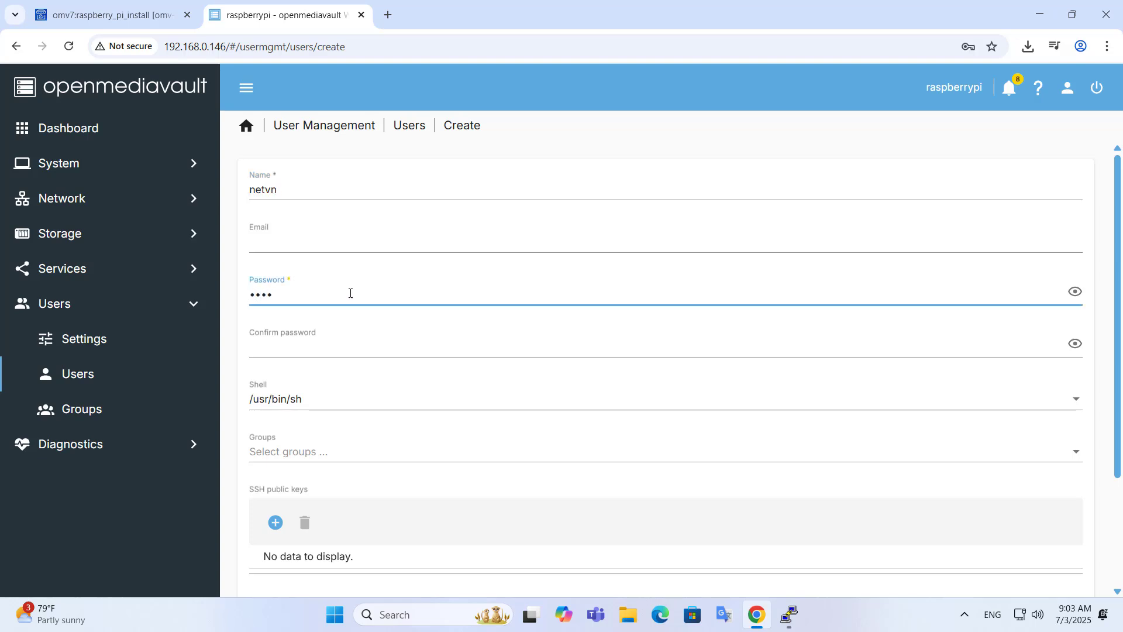
pyautogui.click(343, 344)
pyautogui.write('1')
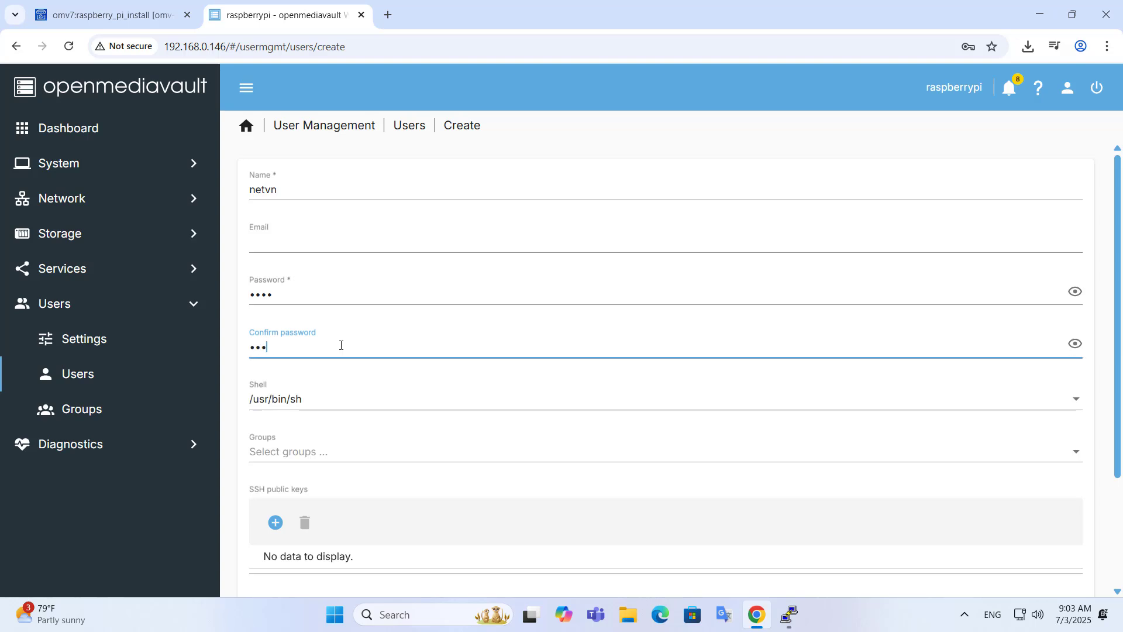
pyautogui.click(1076, 291)
pyautogui.click(1075, 345)
pyautogui.scroll(-3, 1116, 427)
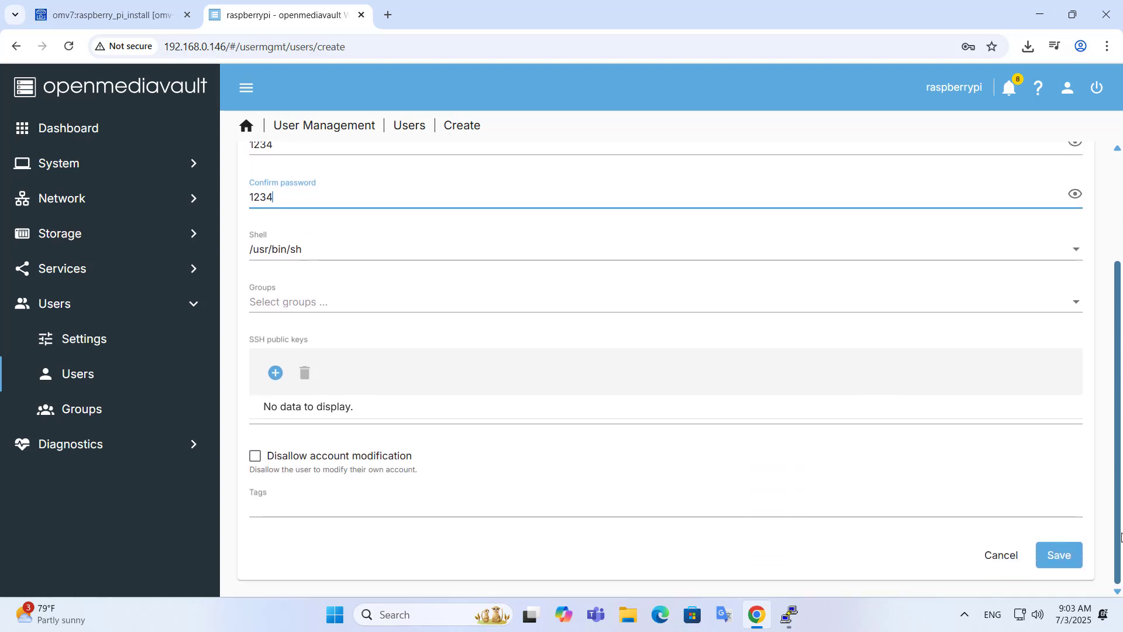
pyautogui.click(1060, 557)
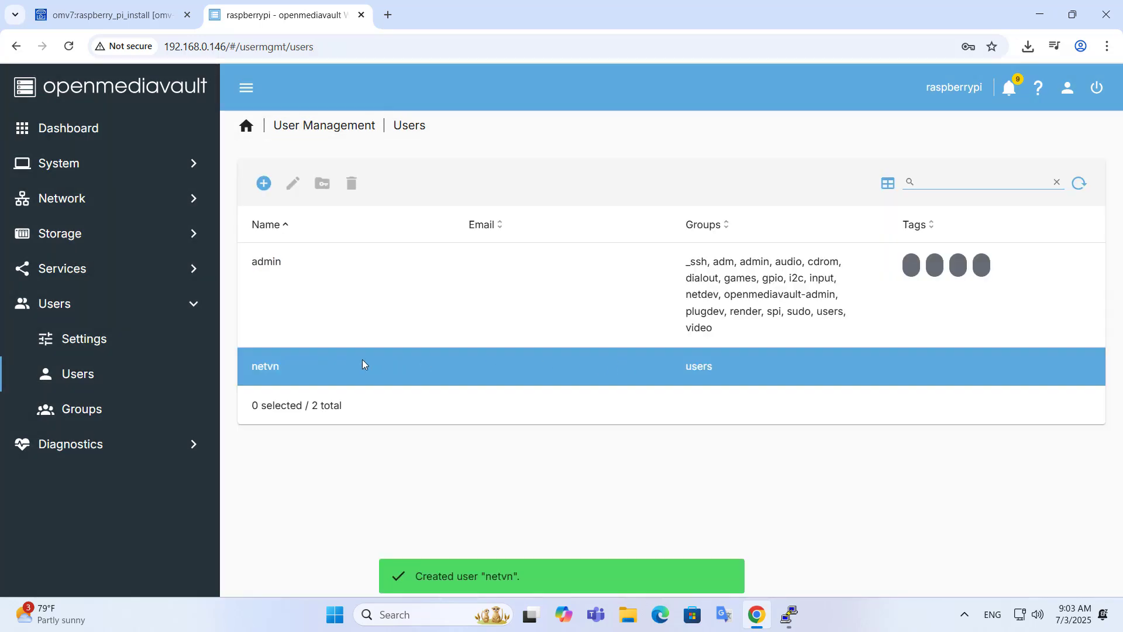
# Step: Apply the pending configuration changes for the new user account
pyautogui.click(289, 472)
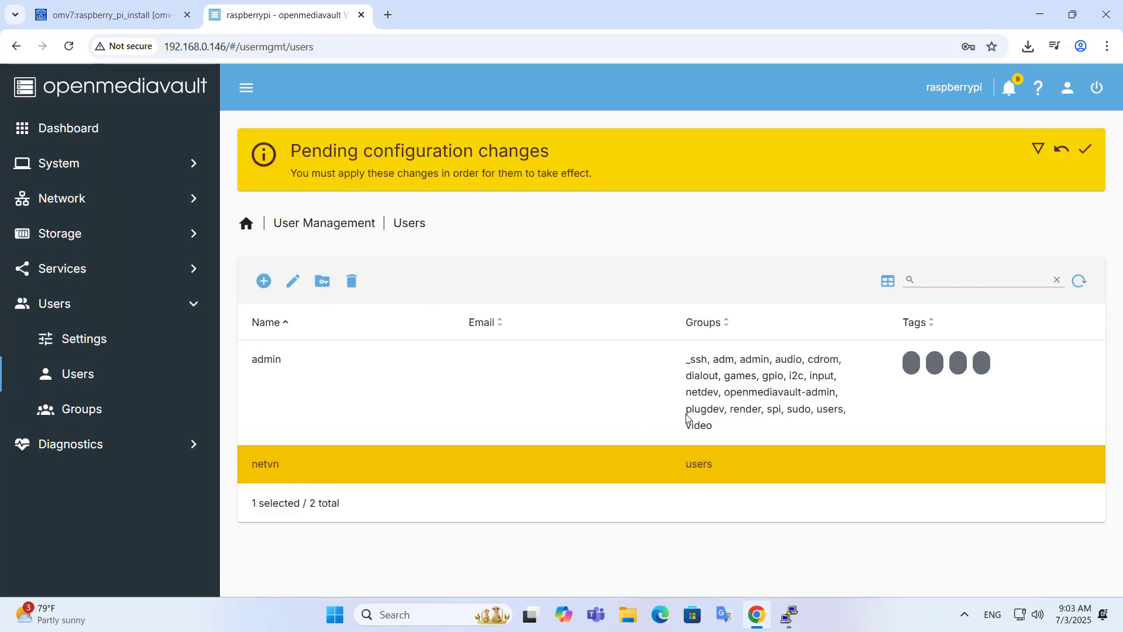
pyautogui.click(1088, 152)
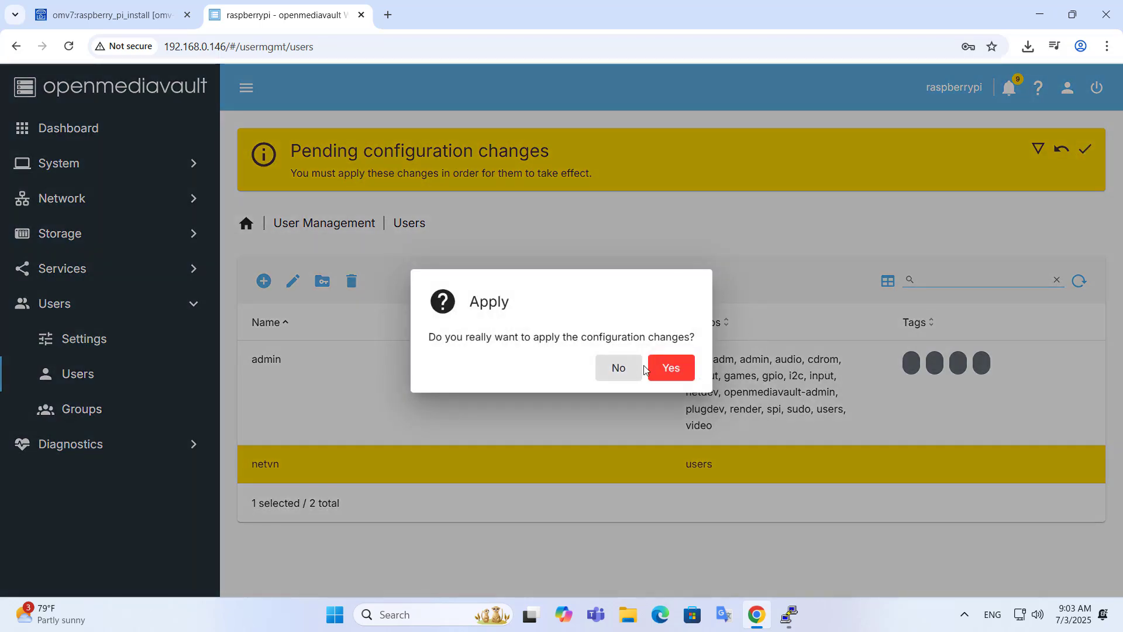
pyautogui.click(671, 368)
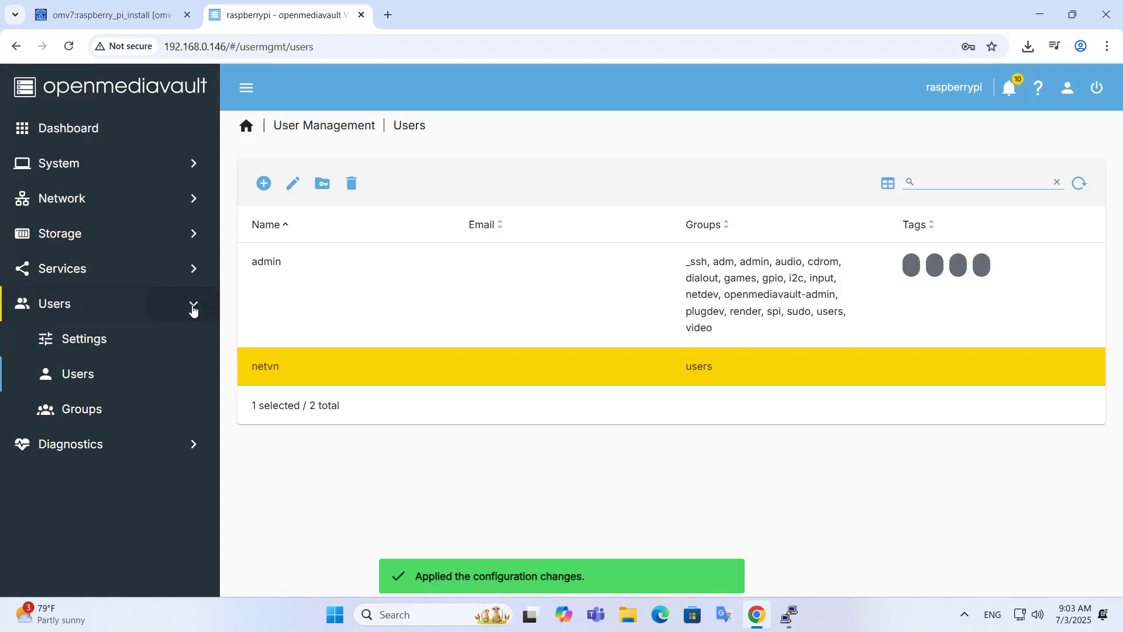
pyautogui.click(194, 310)
# Step: Give the new user Read/Write in the Data folder's permissions, save and apply
pyautogui.click(194, 267)
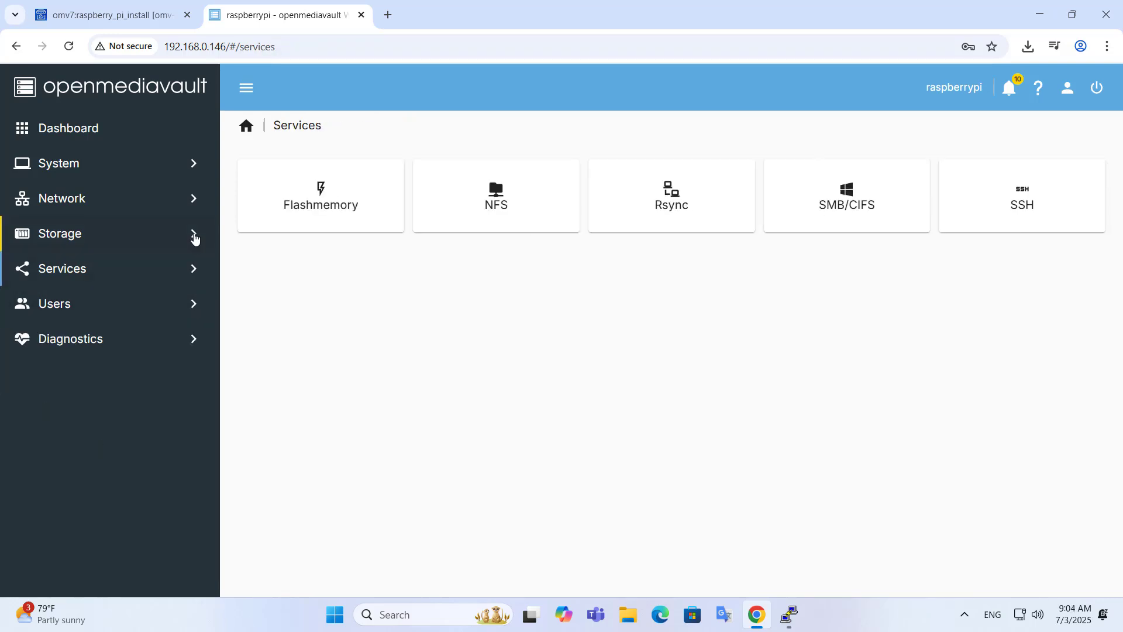
pyautogui.click(195, 236)
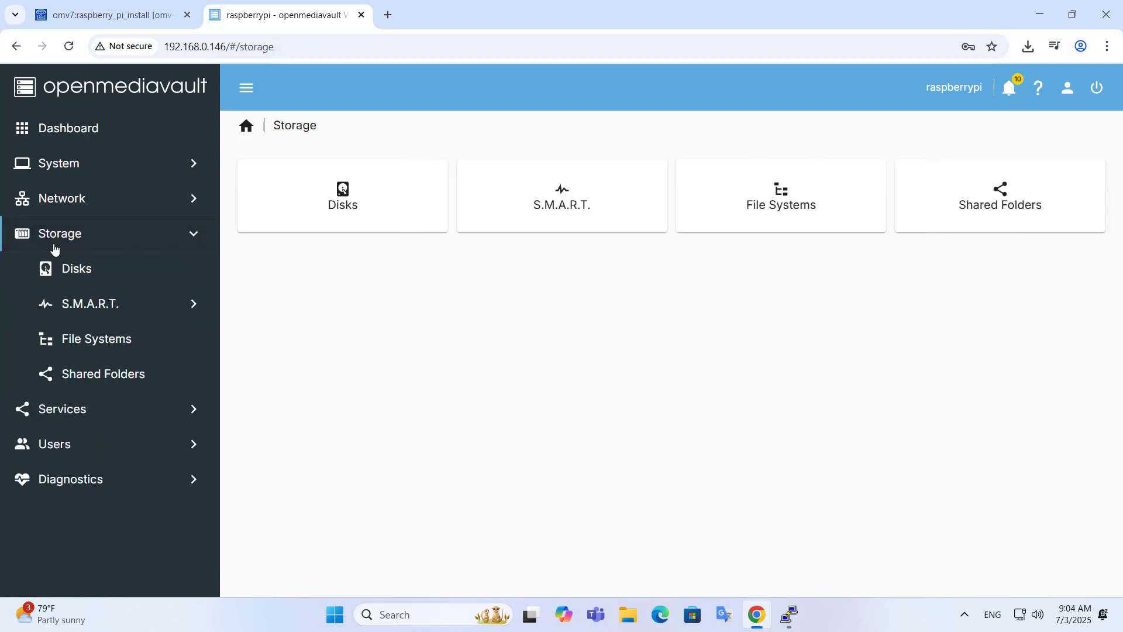
pyautogui.click(87, 372)
pyautogui.click(382, 277)
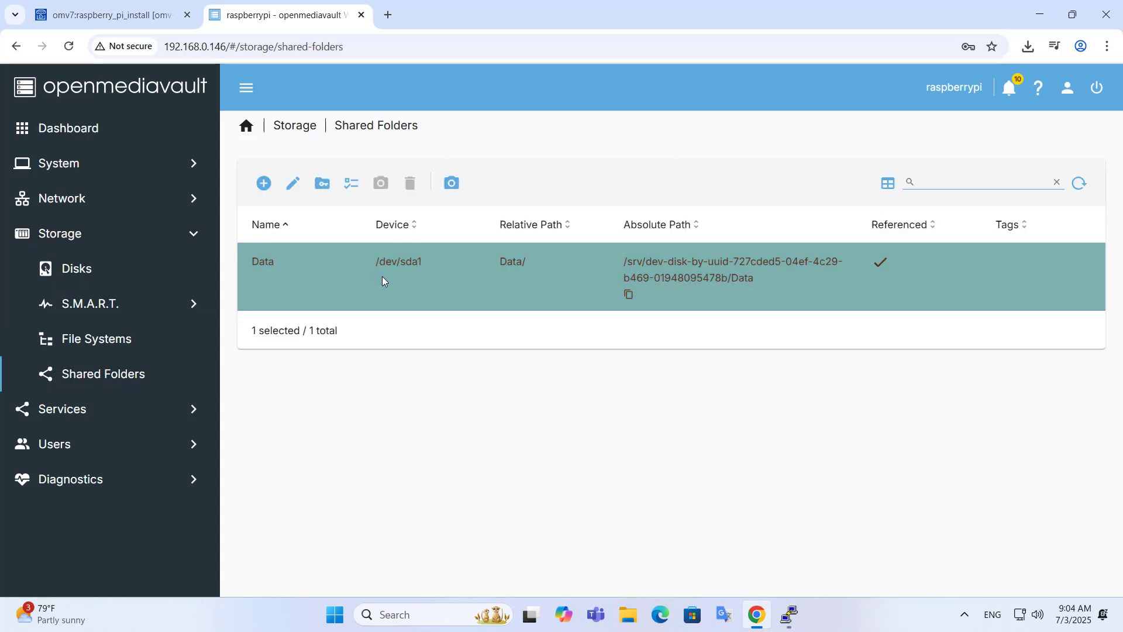
pyautogui.click(324, 186)
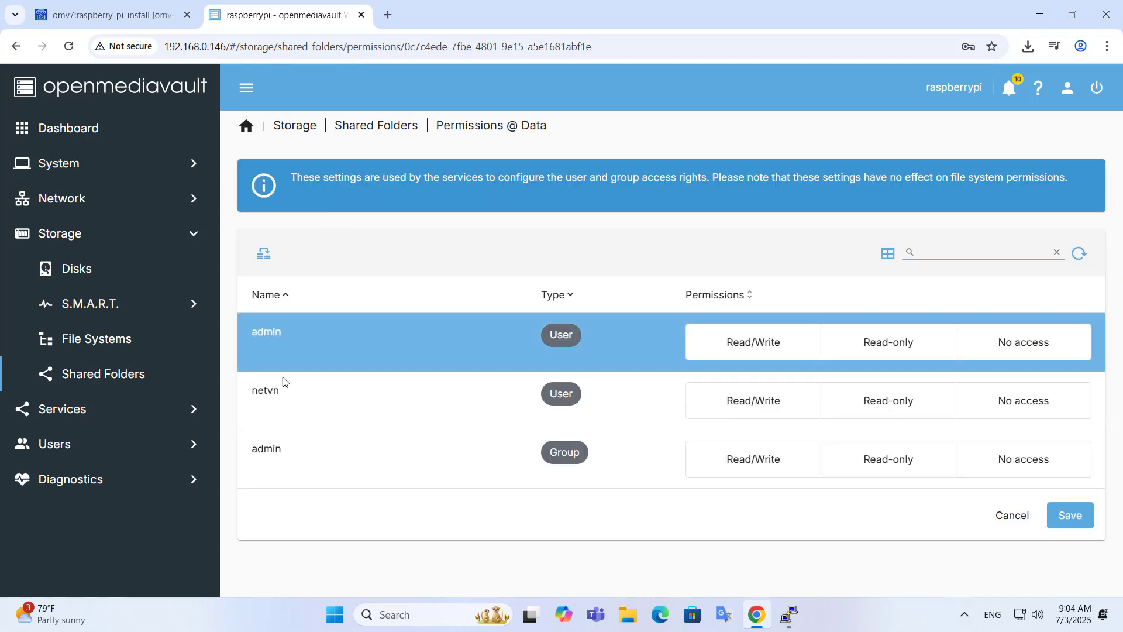
pyautogui.click(251, 390)
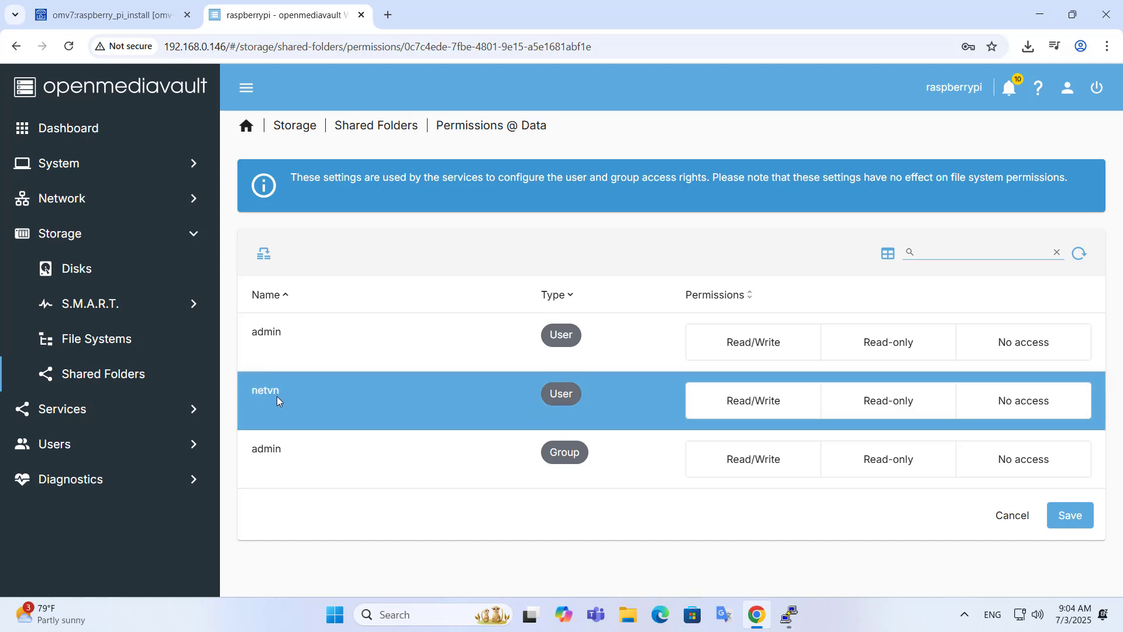
pyautogui.click(754, 405)
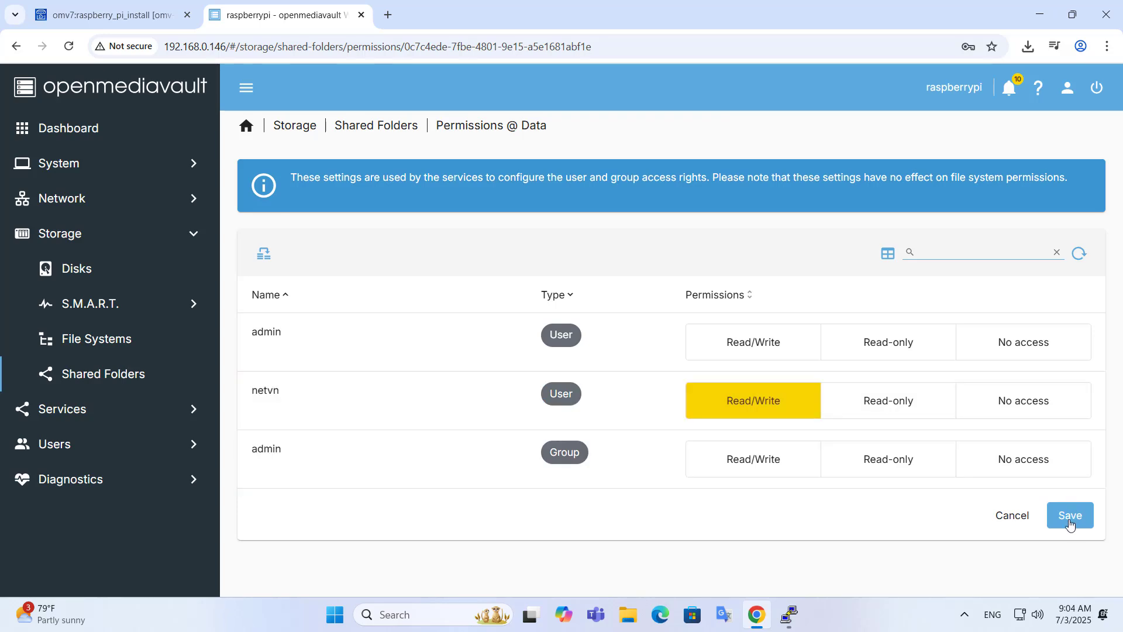
pyautogui.click(1074, 524)
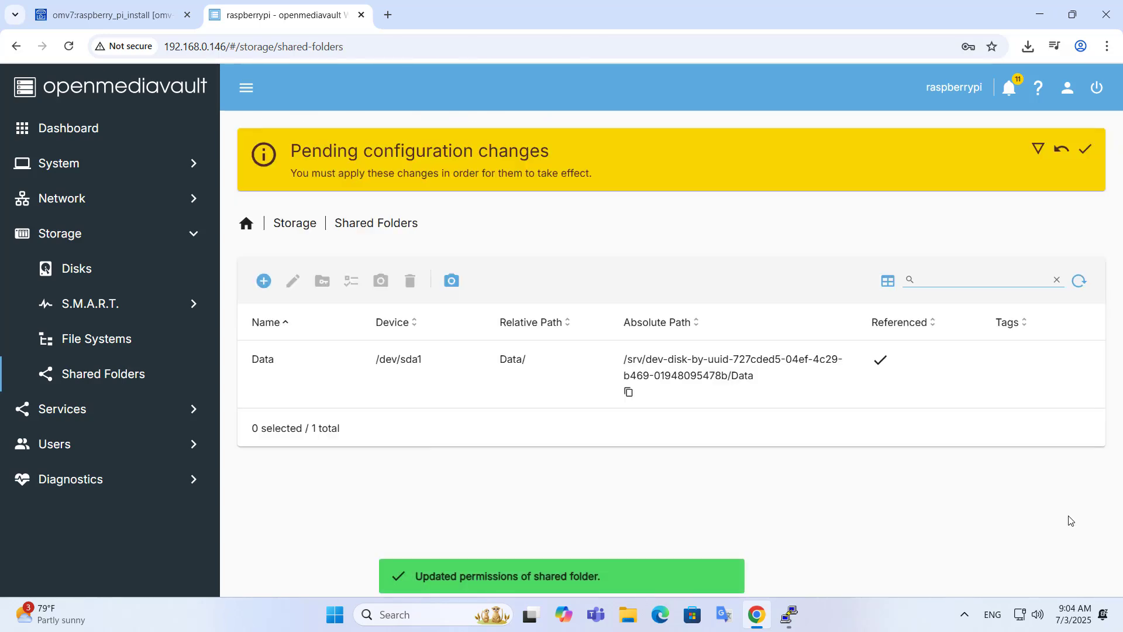
pyautogui.click(1085, 153)
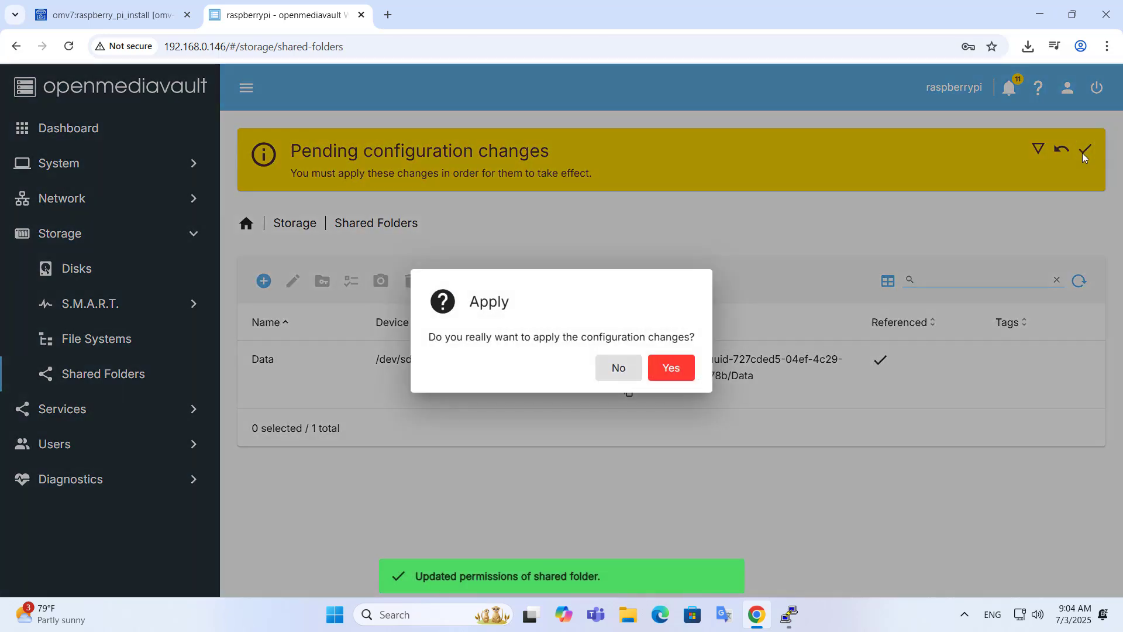
pyautogui.click(673, 371)
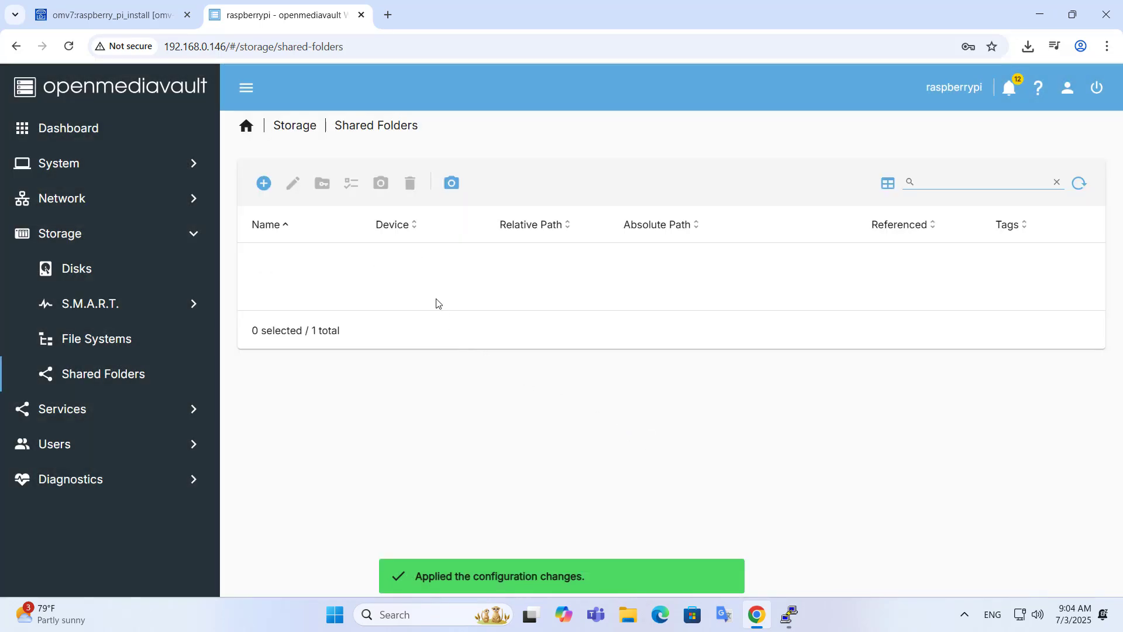
# Step: Grant the new user Read/Write in the Data folder's ACL and save it
pyautogui.click(386, 272)
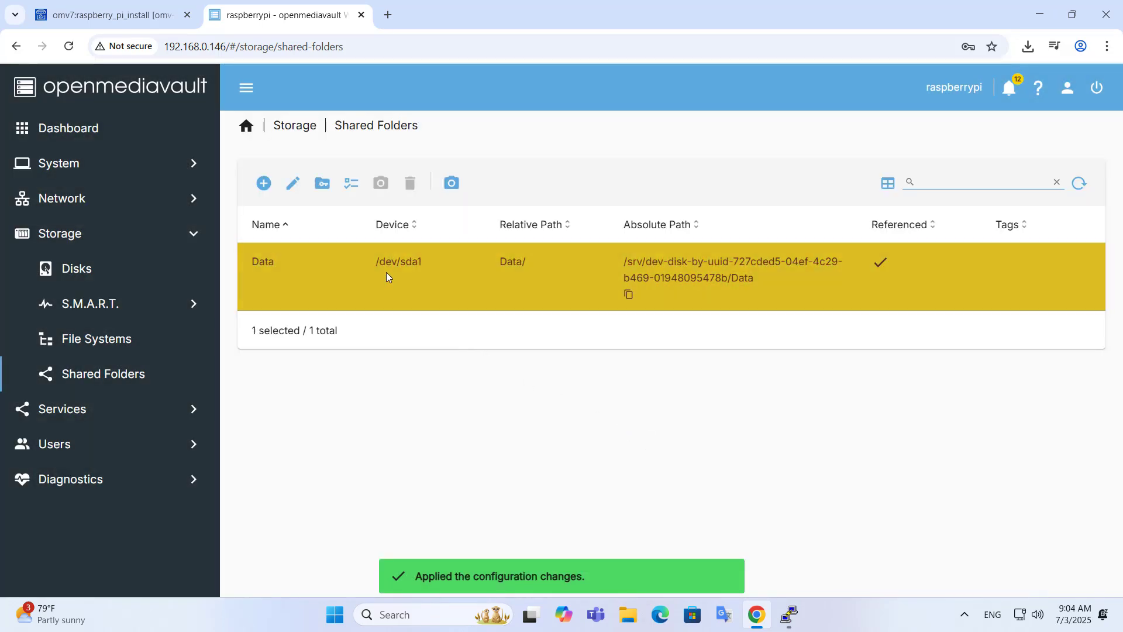
pyautogui.click(351, 189)
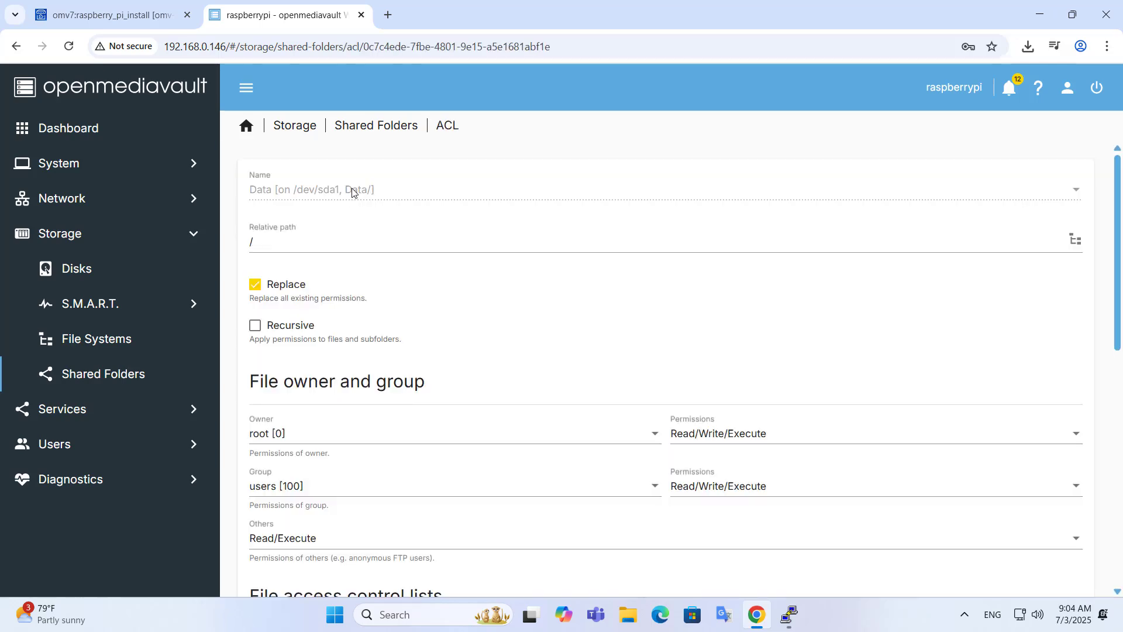
pyautogui.scroll(-6, 454, 273)
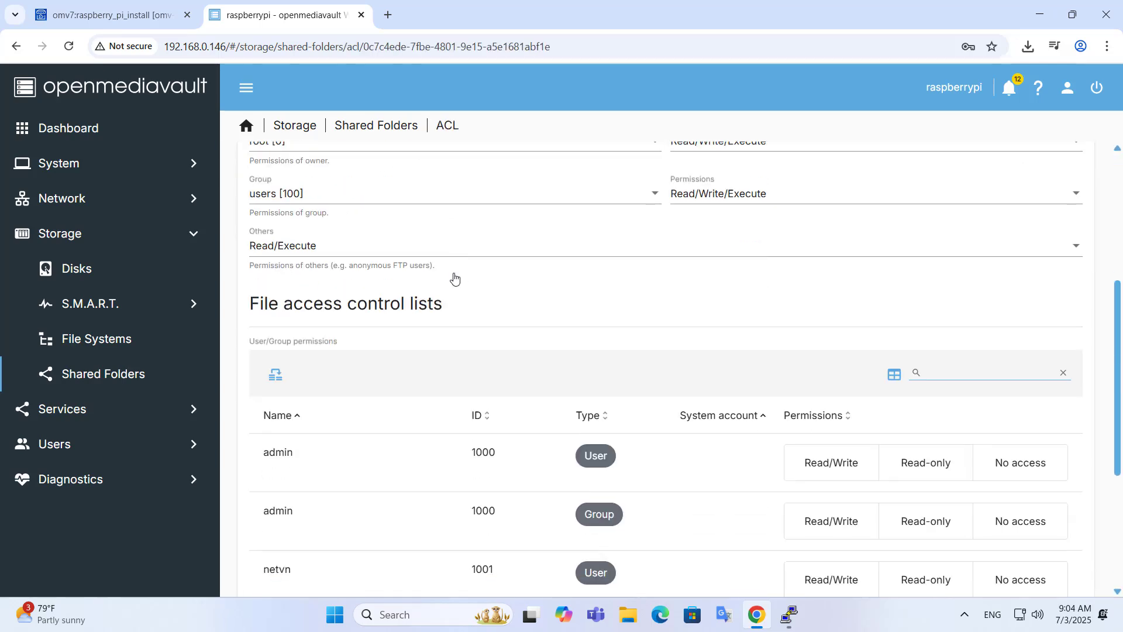
pyautogui.scroll(-2, 454, 277)
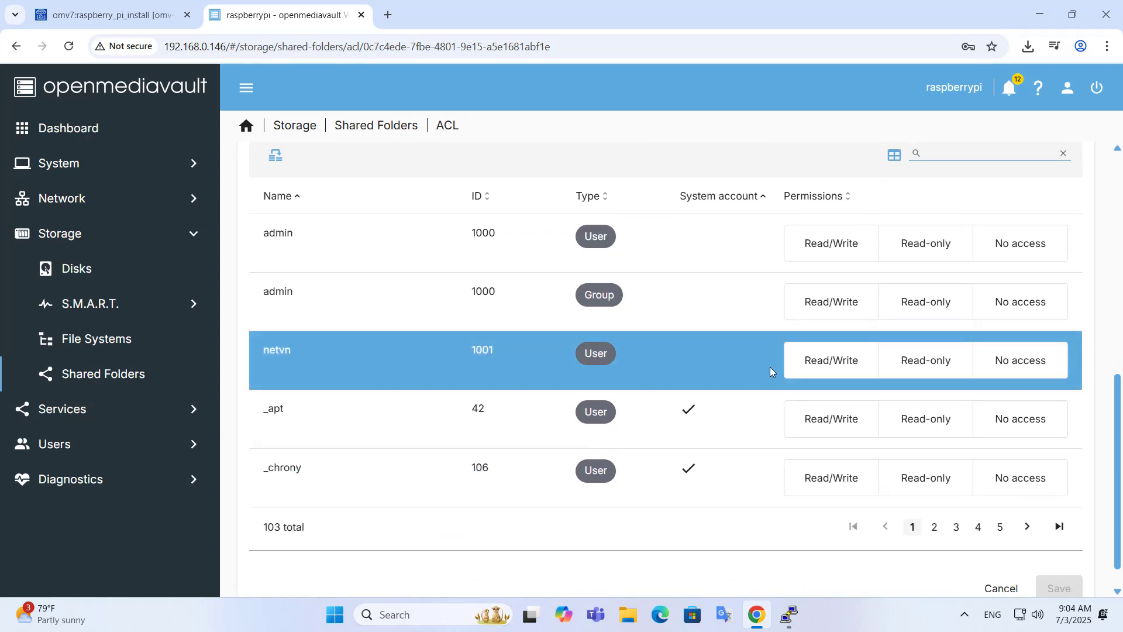
pyautogui.click(842, 367)
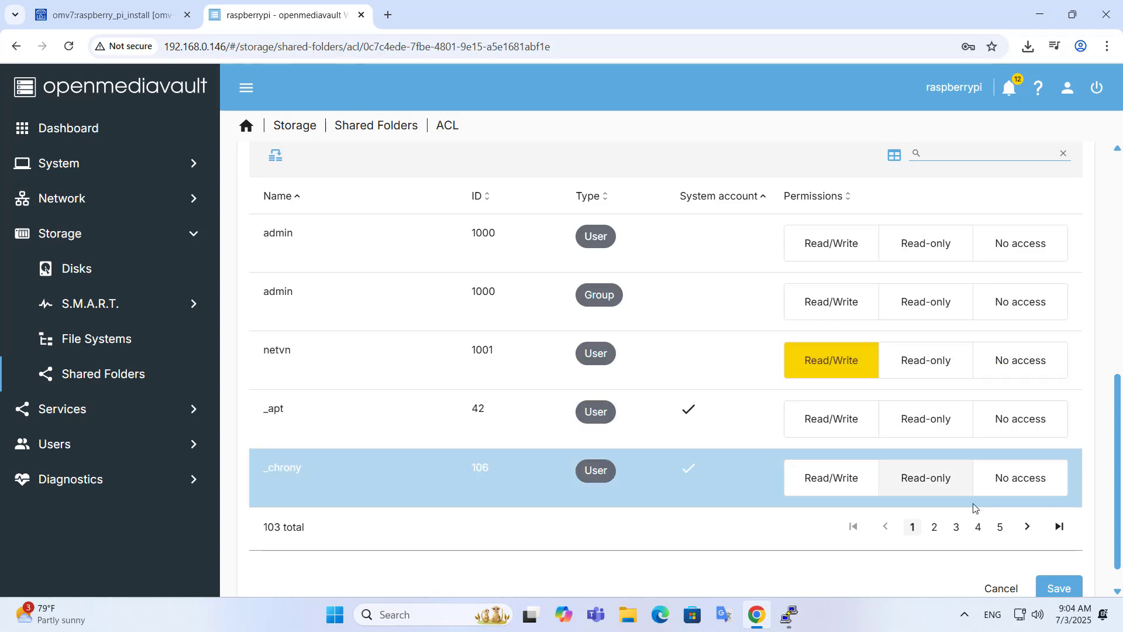
pyautogui.click(1059, 589)
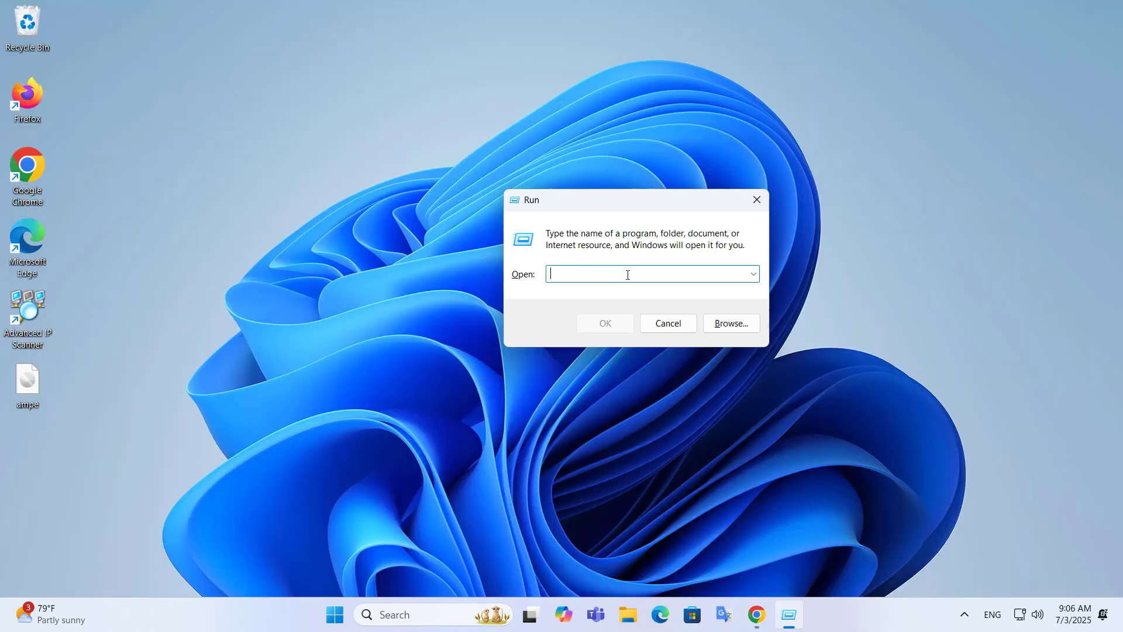
# Step: Open \\192.168.0.146 from the Run box after checking the NAS IP address
pyautogui.write('\\\\')
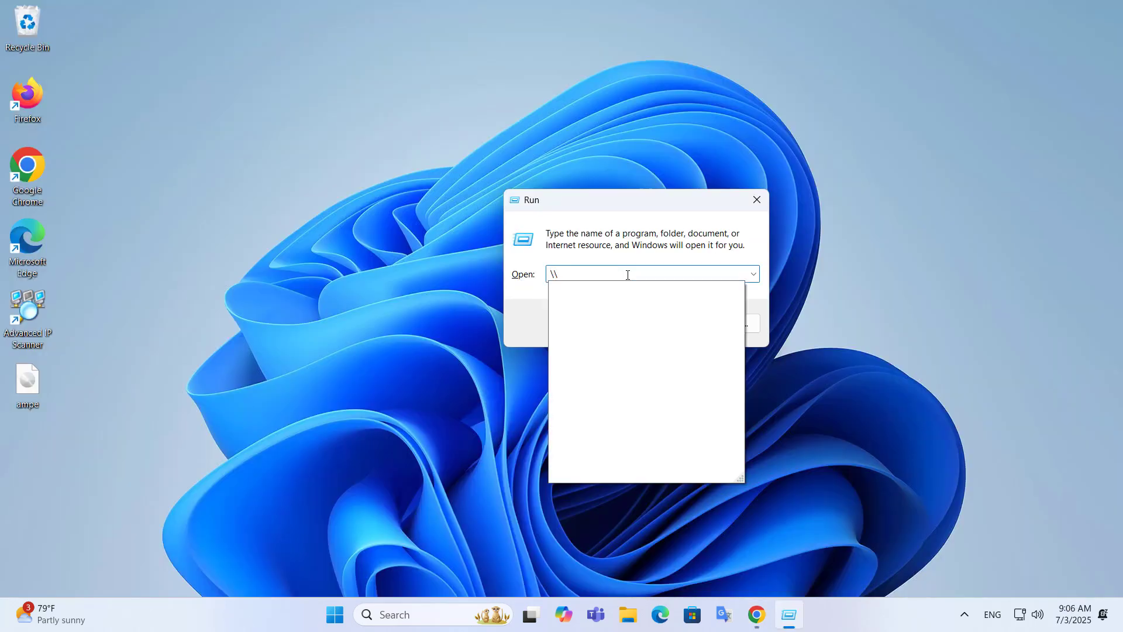
pyautogui.write('192')
pyautogui.press('Down')
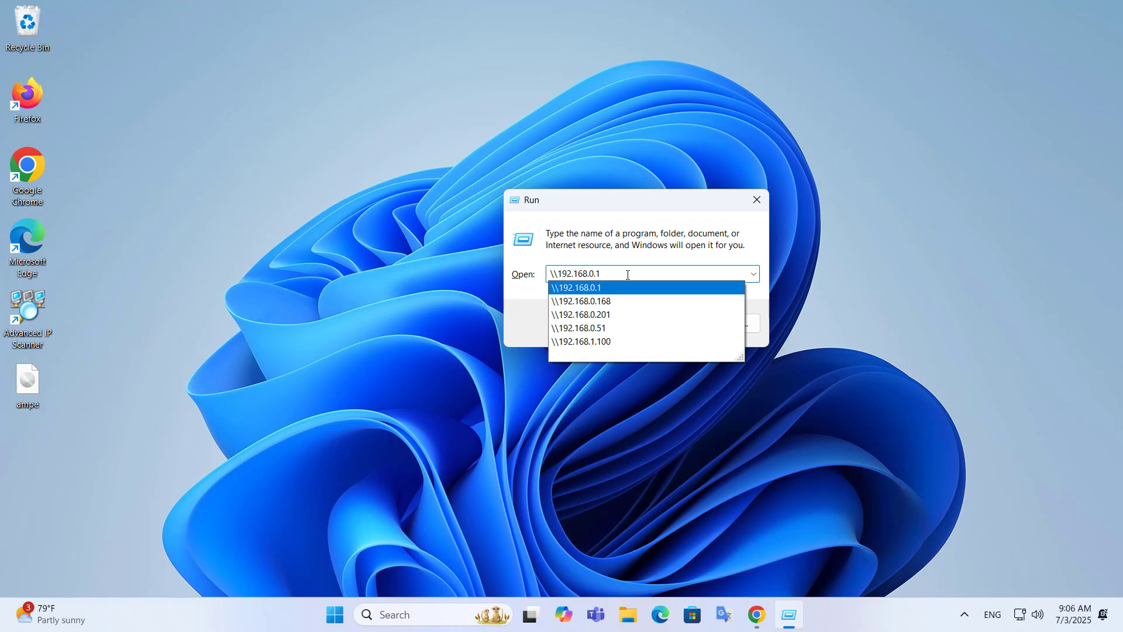
pyautogui.write('46')
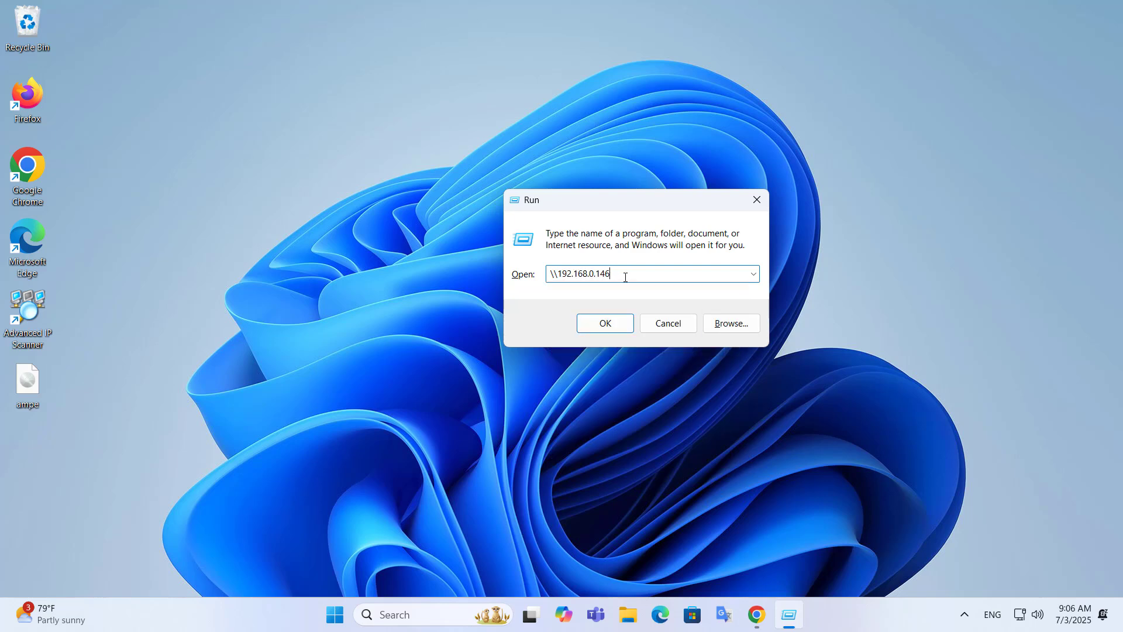
pyautogui.moveTo(624, 277); pyautogui.dragTo(557, 275)
pyautogui.click(756, 615)
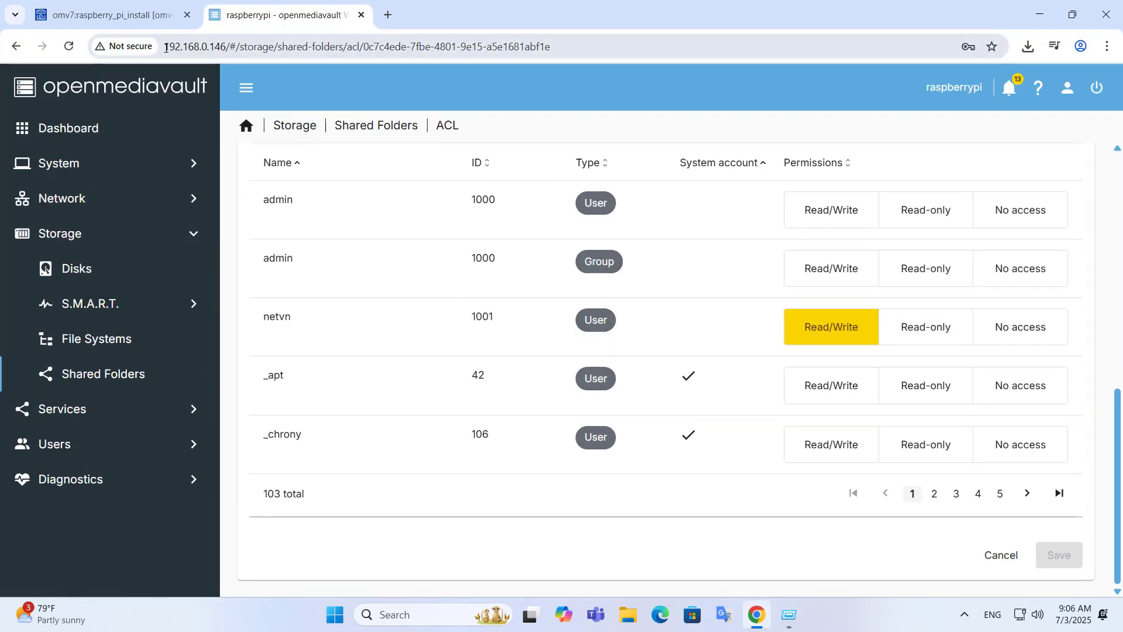
pyautogui.moveTo(167, 48); pyautogui.dragTo(221, 47)
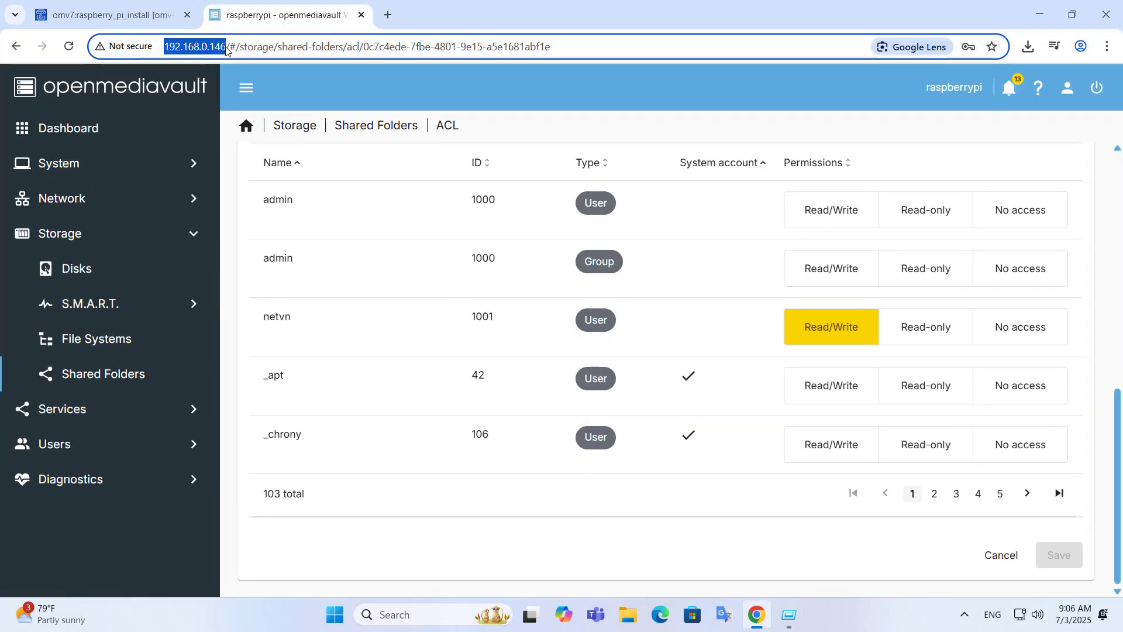
pyautogui.click(1044, 15)
pyautogui.click(606, 323)
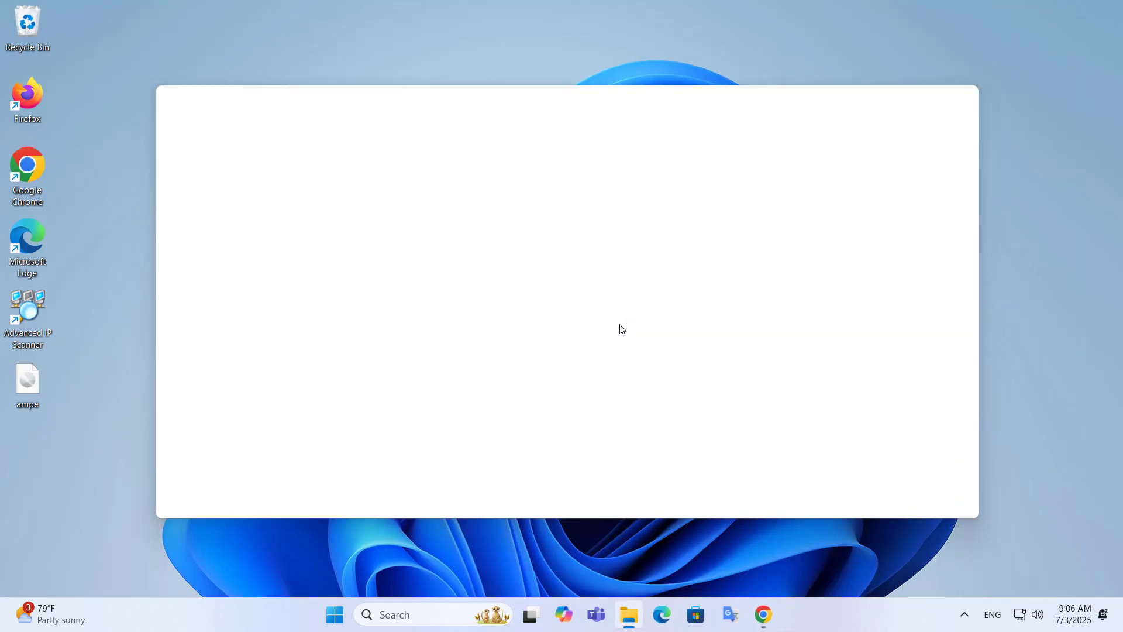
# Step: Enter the share user's name and password in the network credentials prompt
pyautogui.moveTo(170, 13); pyautogui.dragTo(458, 64)
pyautogui.write('netvn')
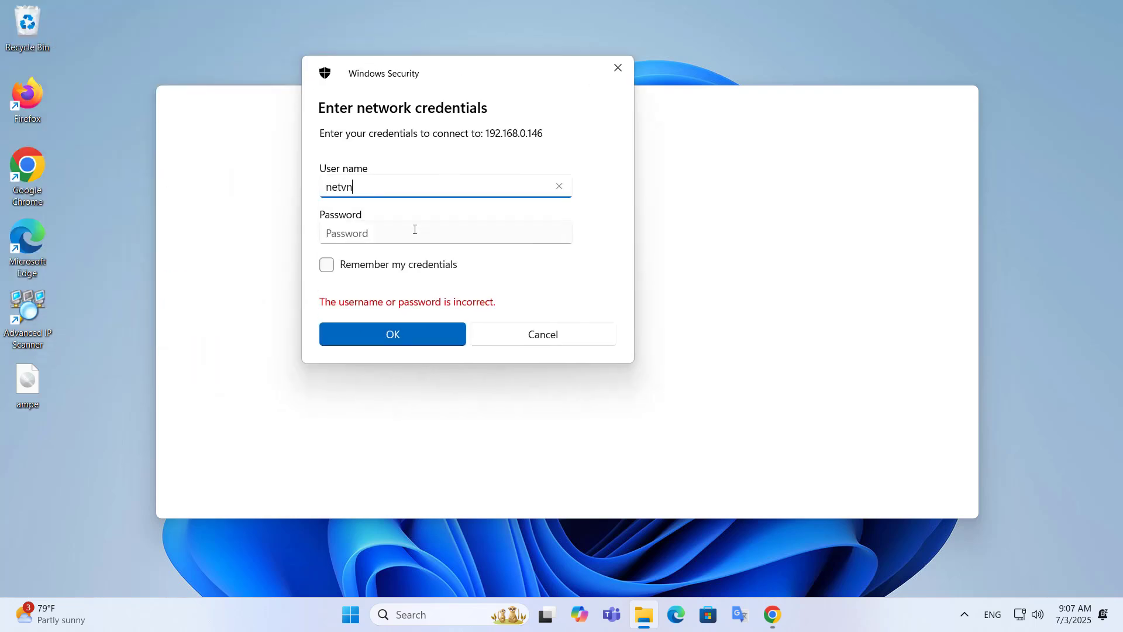
pyautogui.click(415, 229)
pyautogui.write('1234')
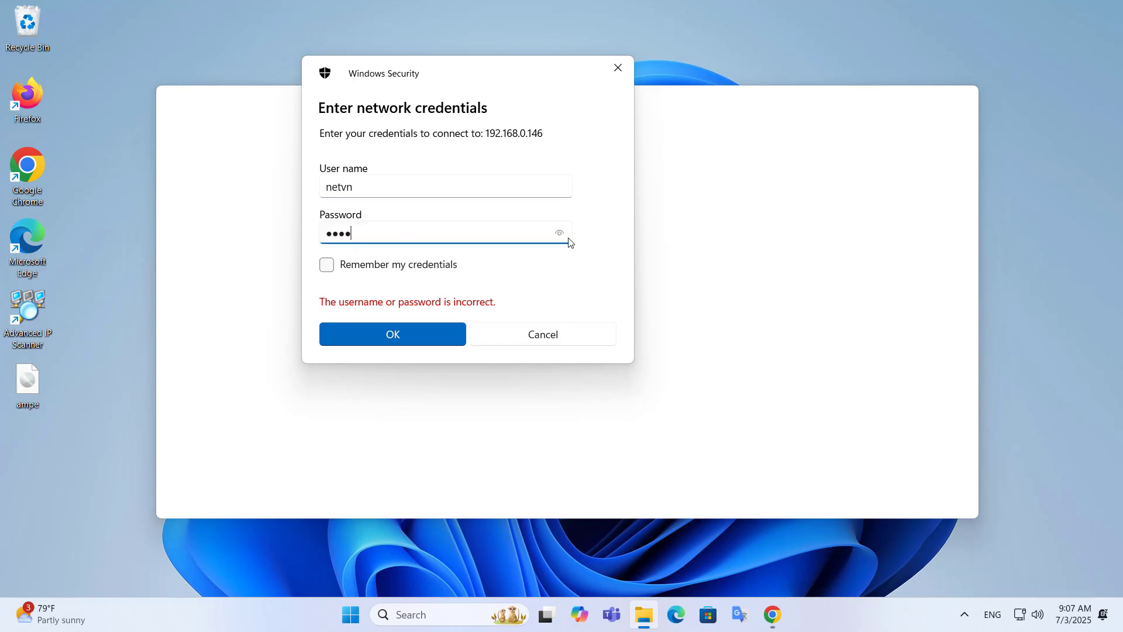
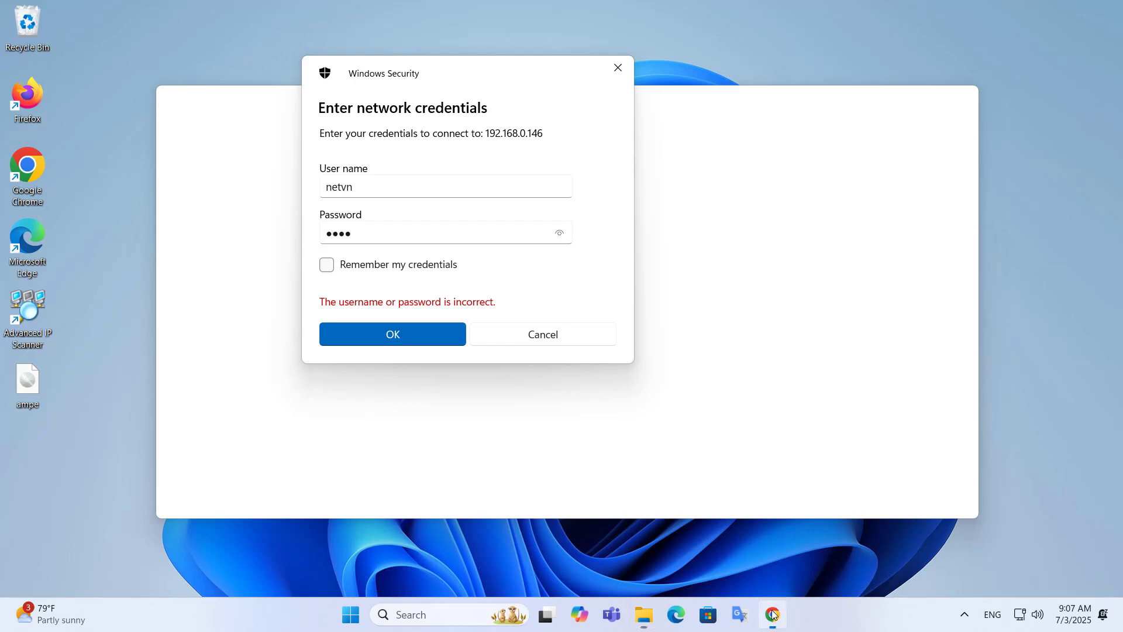
# Step: Give the netvn user Read/Write access on the share's permissions page
pyautogui.click(772, 614)
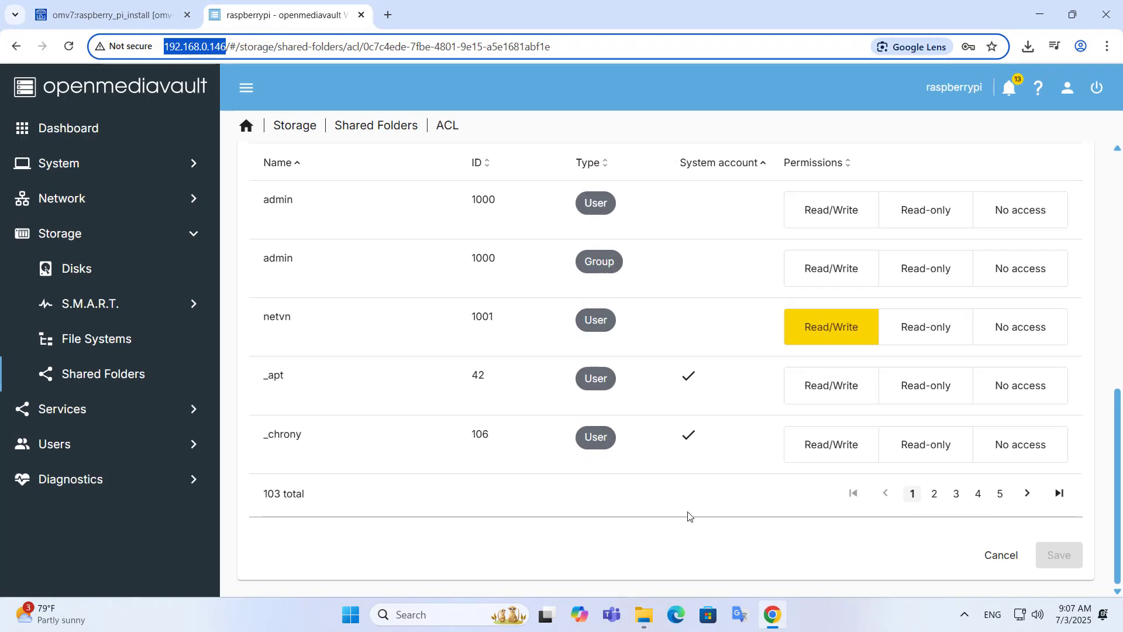
pyautogui.click(300, 329)
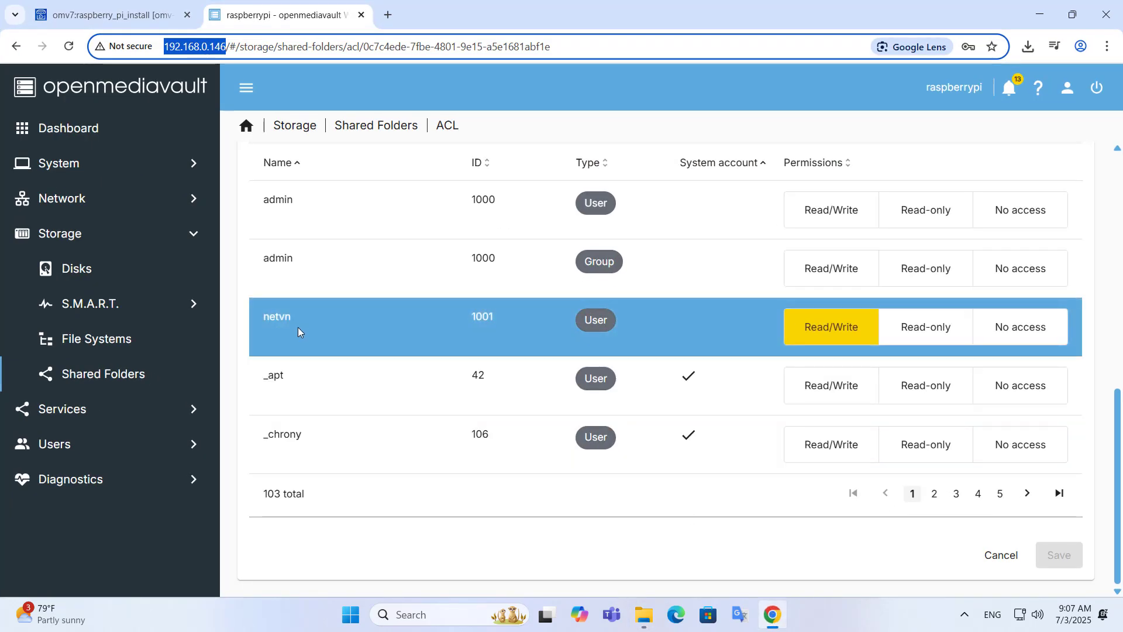
pyautogui.click(1040, 14)
# Step: Sign in with remembered credentials and open the empty Data folder on 192.168.0.146
pyautogui.click(376, 270)
pyautogui.click(394, 335)
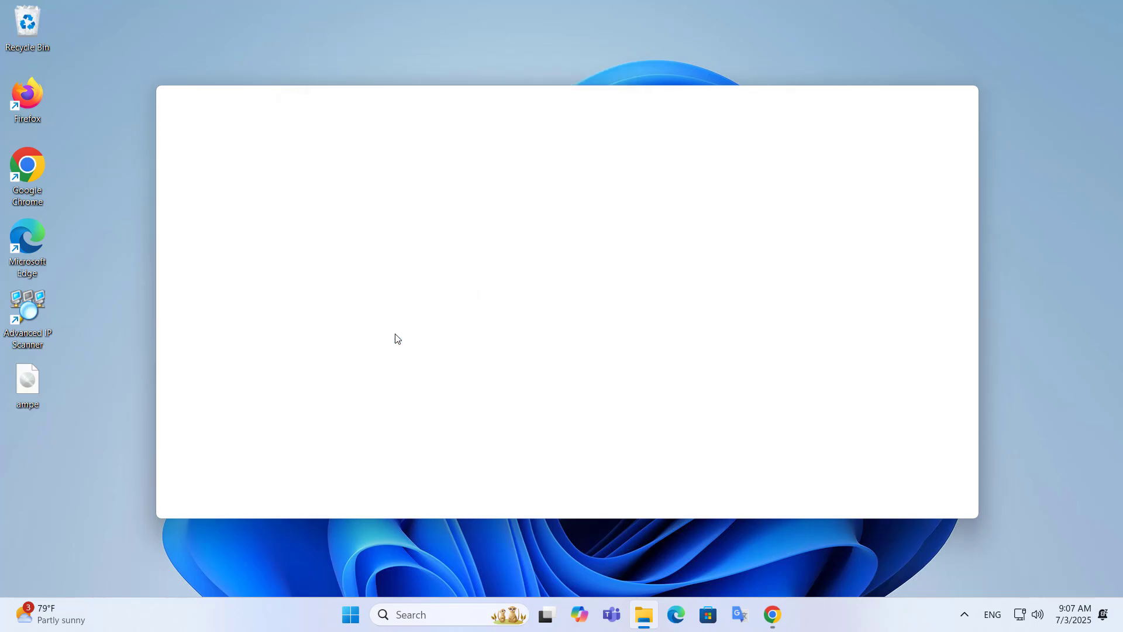
pyautogui.click(326, 221)
pyautogui.click(527, 137)
pyautogui.click(373, 219)
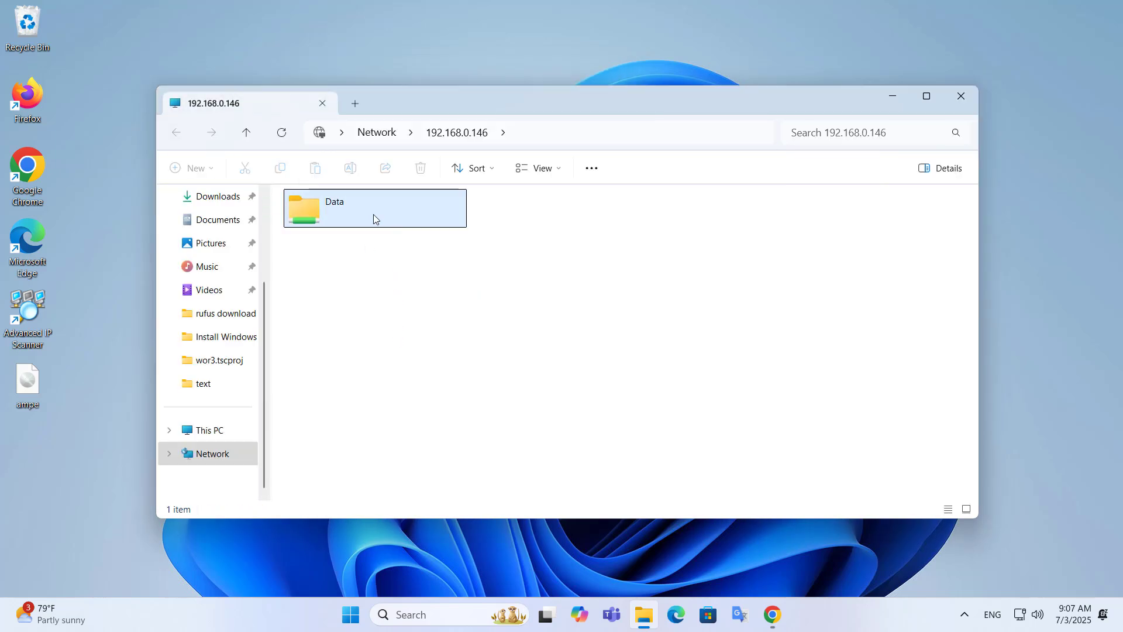
pyautogui.doubleClick(374, 218)
pyautogui.moveTo(431, 111); pyautogui.dragTo(559, 109)
# Step: Copy the ampe image file (440,000 KB) from the desktop into the Data share
pyautogui.click(22, 386)
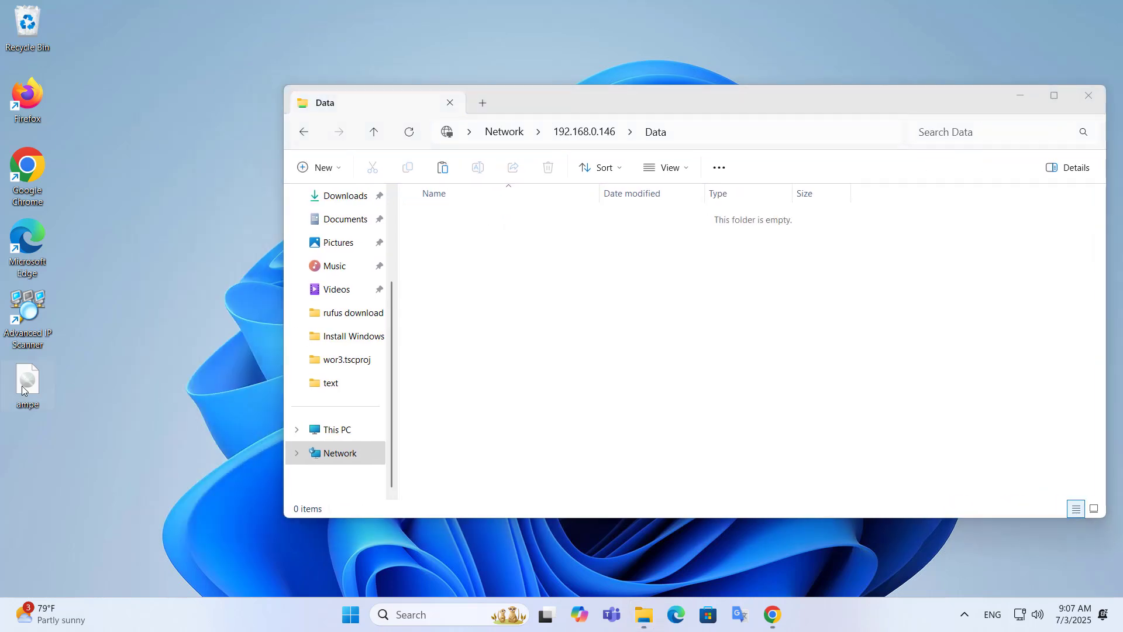
pyautogui.rightClick(23, 385)
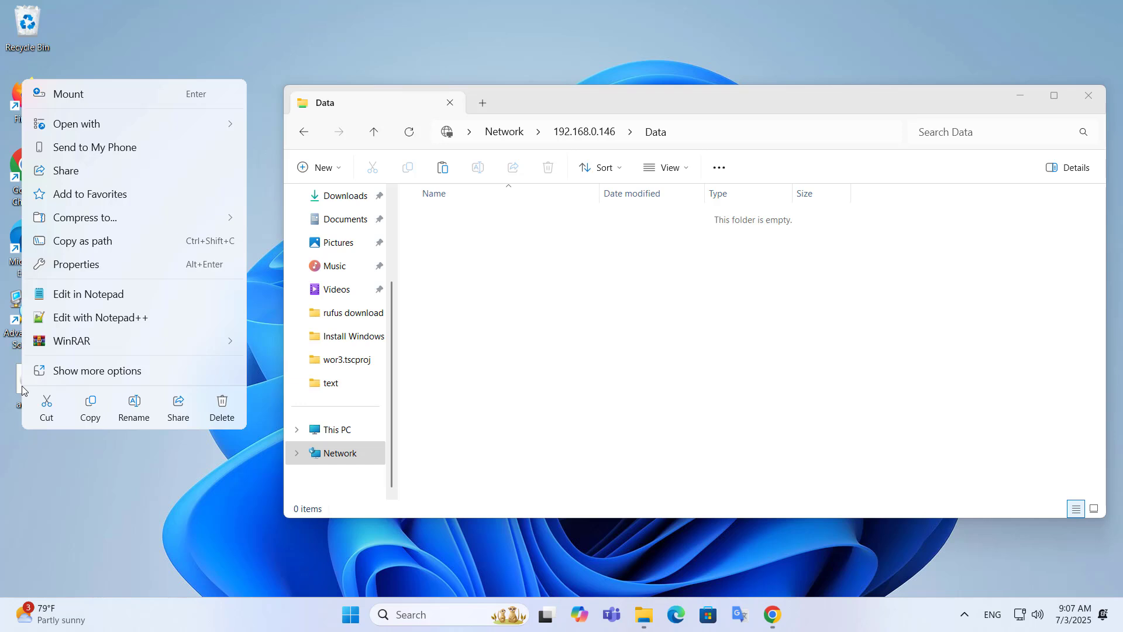
pyautogui.click(90, 404)
pyautogui.rightClick(507, 258)
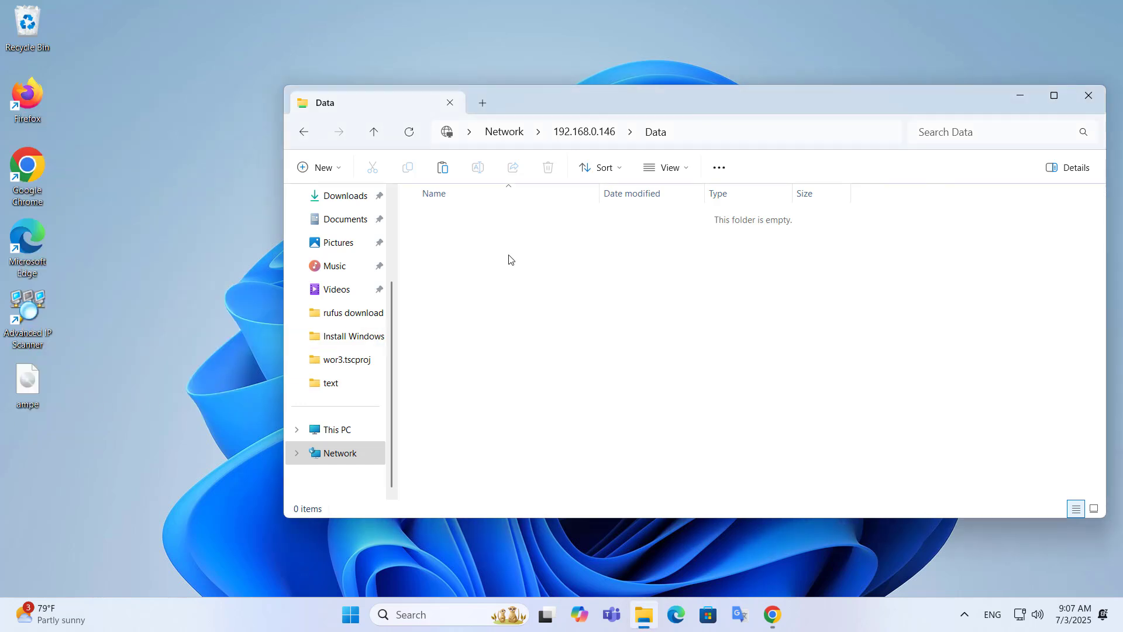
pyautogui.click(541, 287)
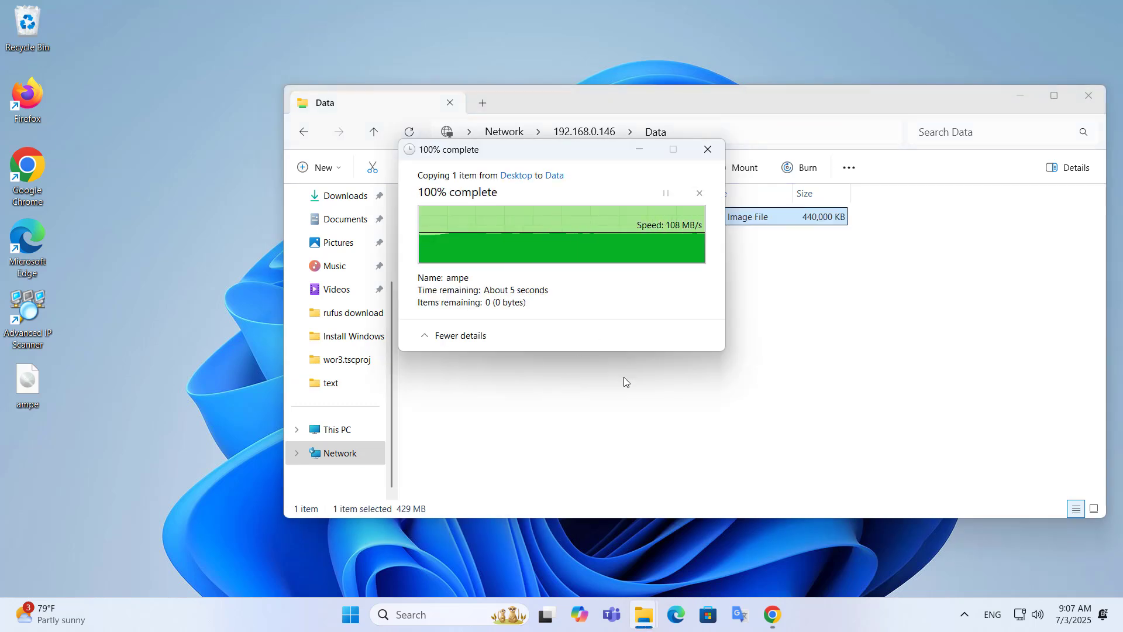
# Step: Open the eth0 interface for editing under Network > Interfaces
pyautogui.hotkey('alt', 'Tab')
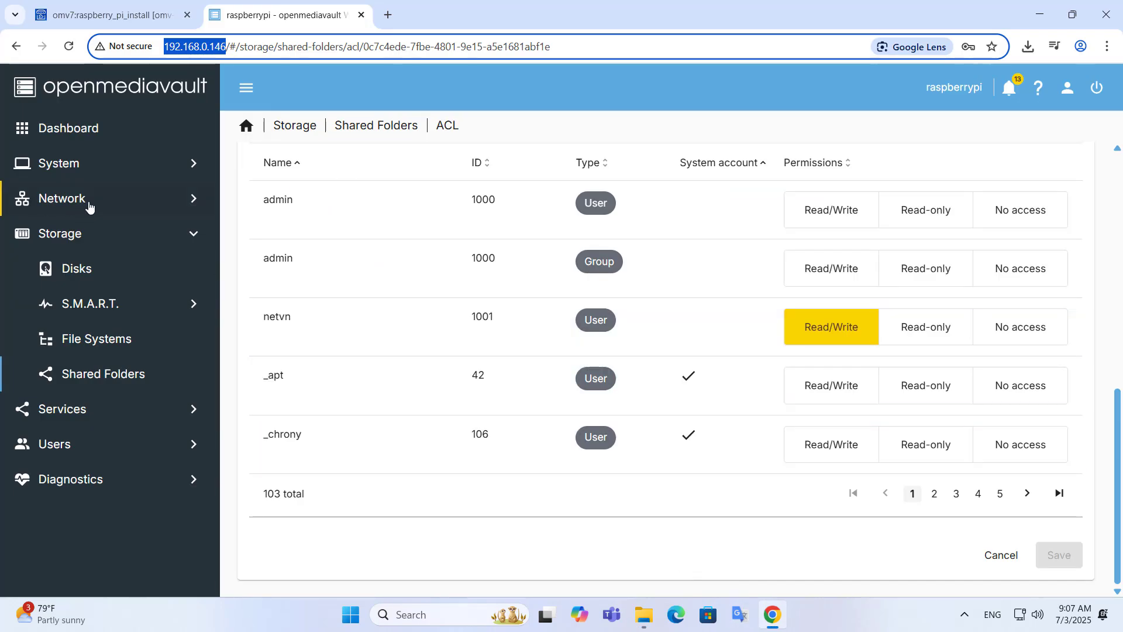
pyautogui.click(71, 202)
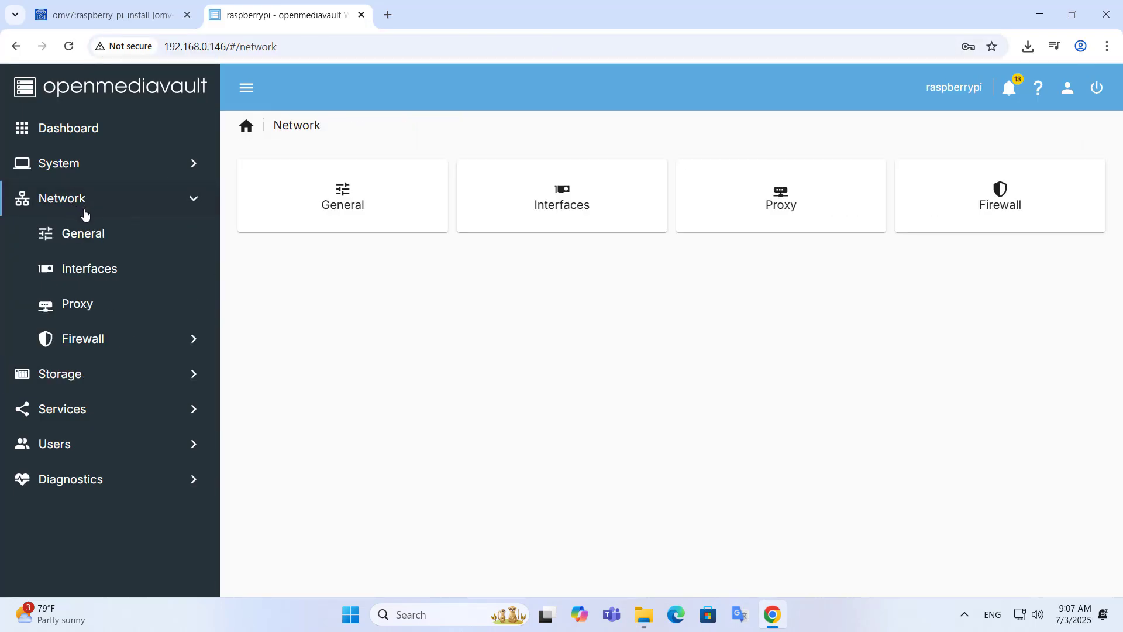
pyautogui.click(561, 200)
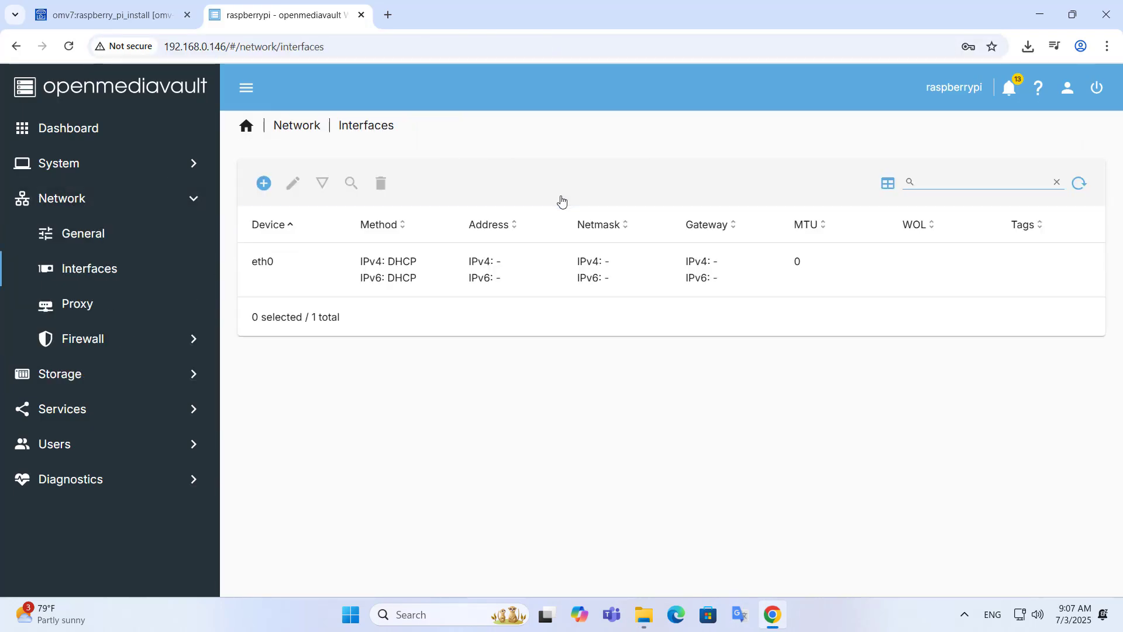
pyautogui.click(440, 272)
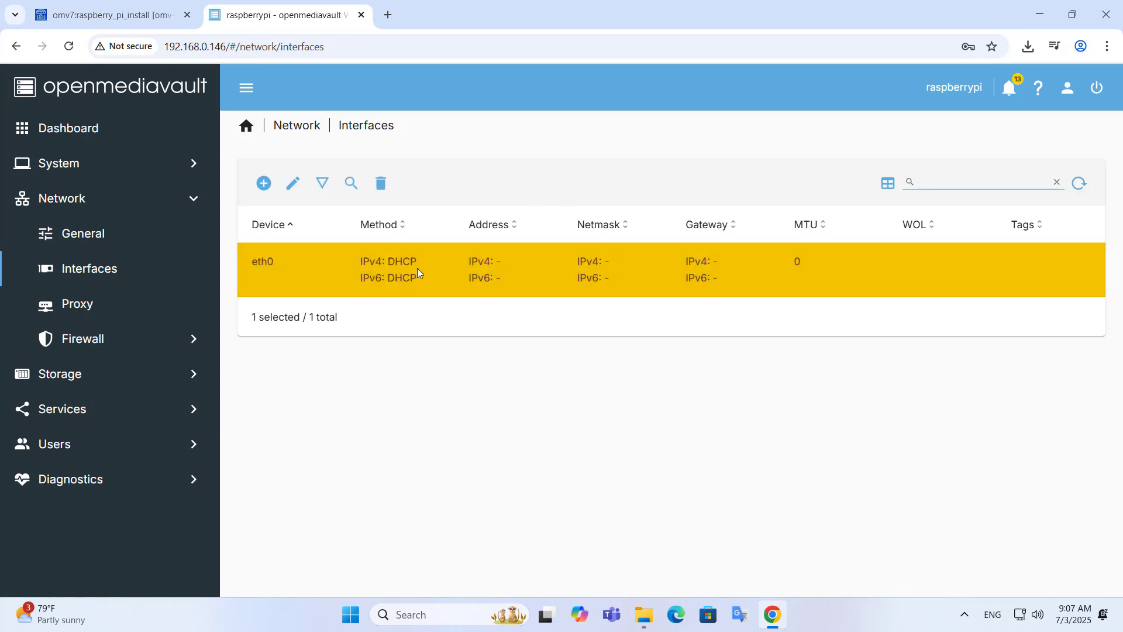
pyautogui.click(294, 186)
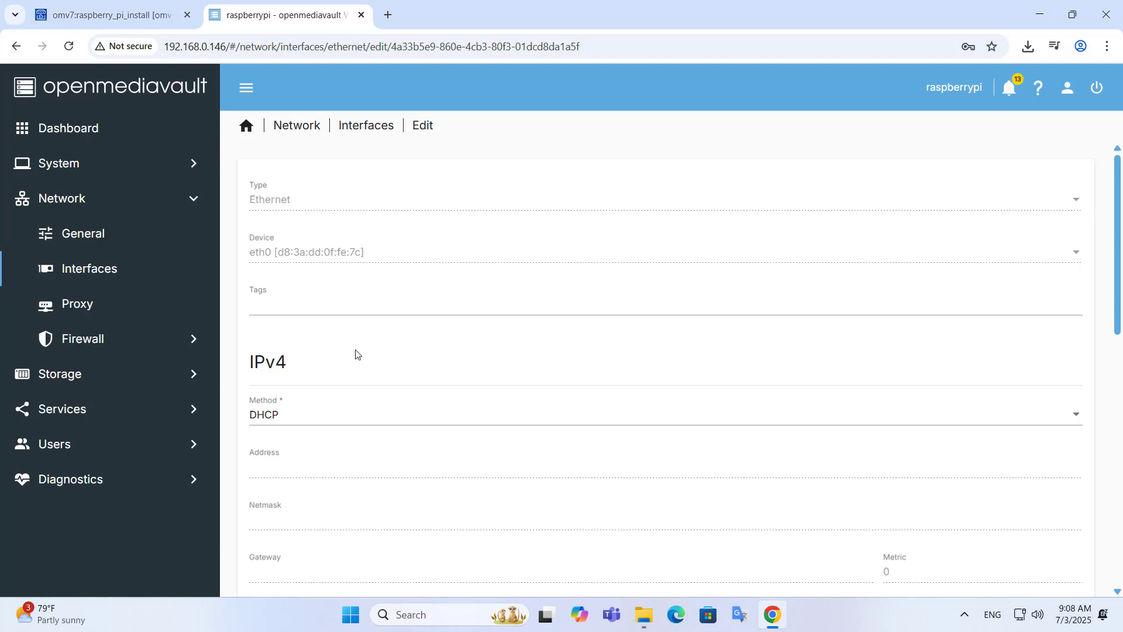
# Step: Set eth0's IPv4 method to Static with address 192.168.0.146 and netmask 255.255.255.0
pyautogui.moveTo(1116, 313); pyautogui.dragTo(1118, 381)
pyautogui.click(285, 241)
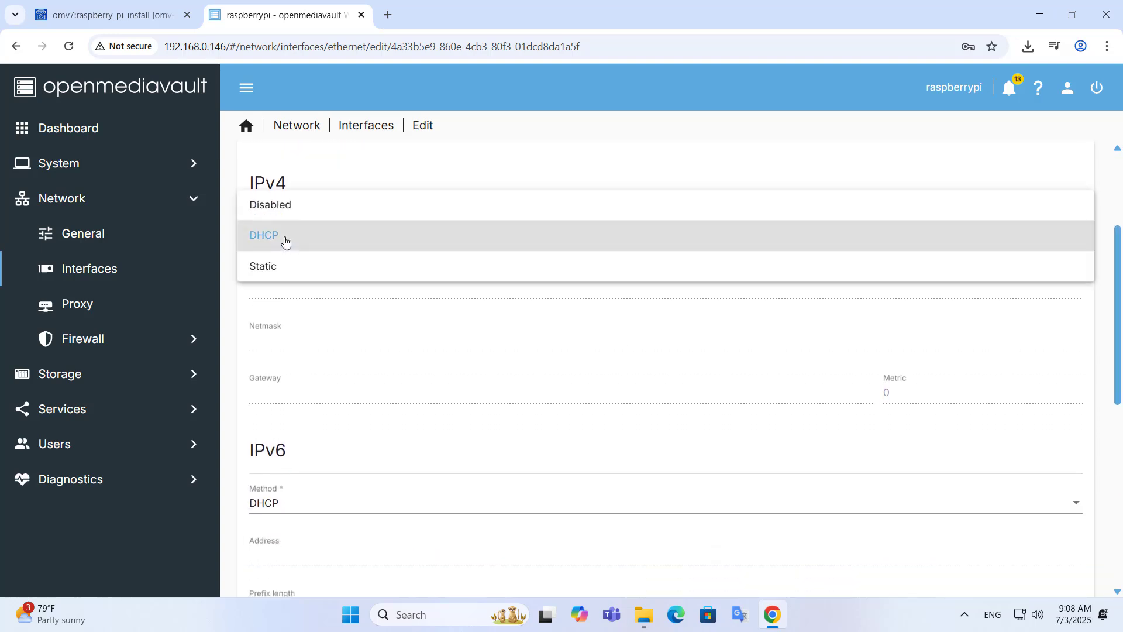
pyautogui.click(288, 268)
pyautogui.click(296, 291)
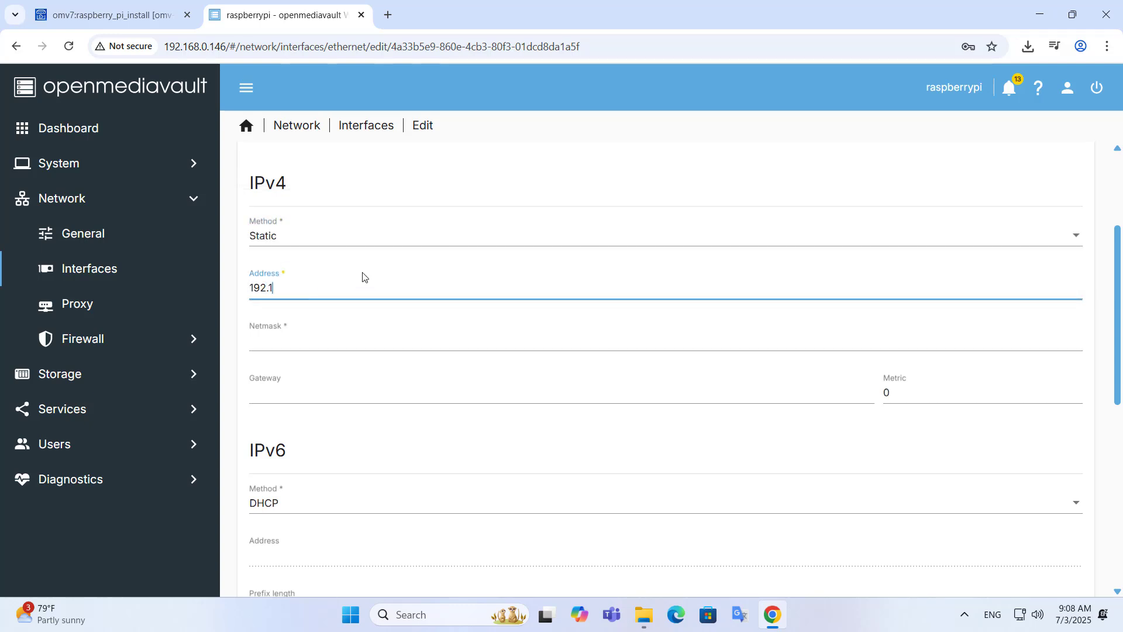
pyautogui.write('192.168.0.146')
pyautogui.click(403, 335)
pyautogui.write('255.2')
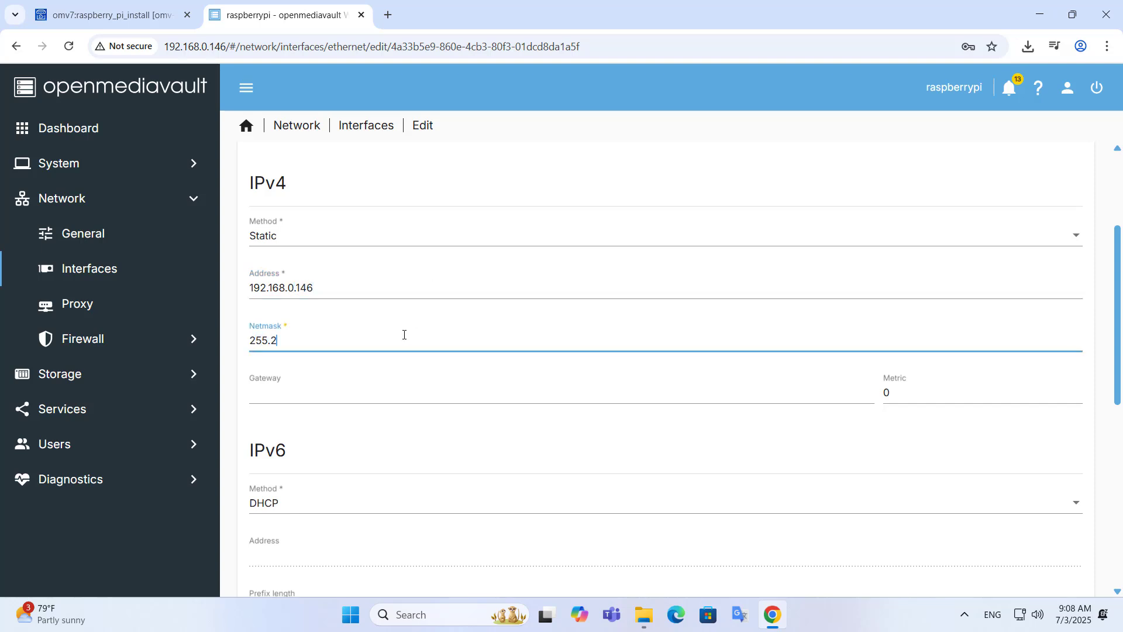
pyautogui.write('55.255.0')
pyautogui.click(420, 395)
# Step: Set the gateway to 192.168.0.1, reusing the copied IPv4 address
pyautogui.click(298, 287)
pyautogui.doubleClick(298, 286)
pyautogui.hotkey('ctrl', 'c')
pyautogui.click(326, 393)
pyautogui.hotkey('ctrl', 'v')
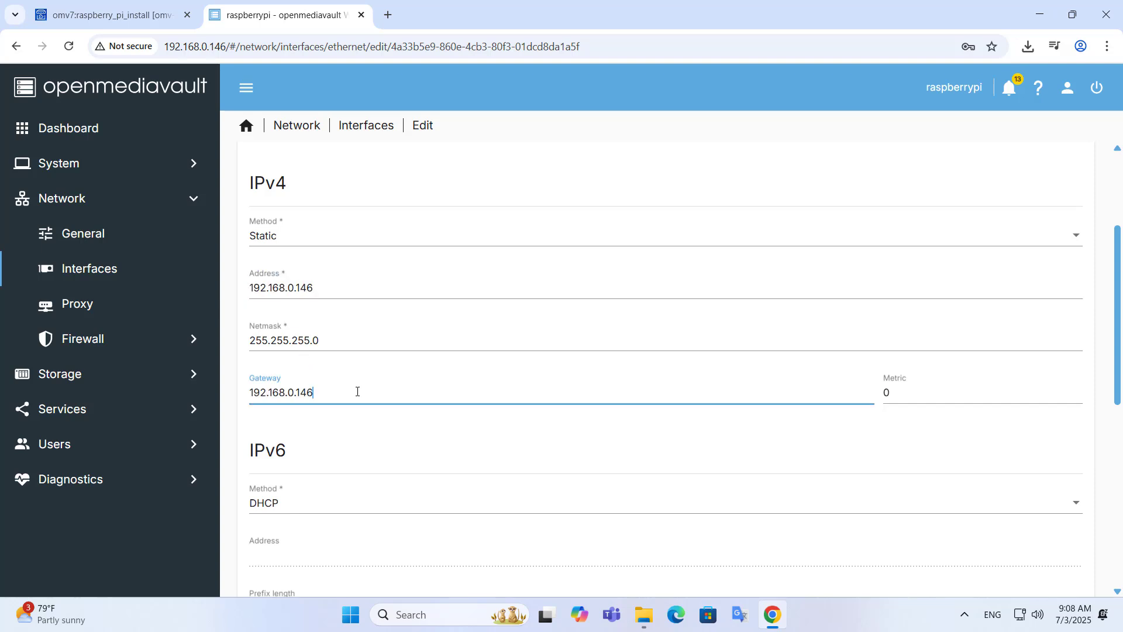
pyautogui.press('BackSpace')
pyautogui.press('BackSpace')
pyautogui.doubleClick(241, 397)
# Step: Disable IPv6, set DNS server 8.8.8.8, and save the interface
pyautogui.scroll(-4, 1118, 358)
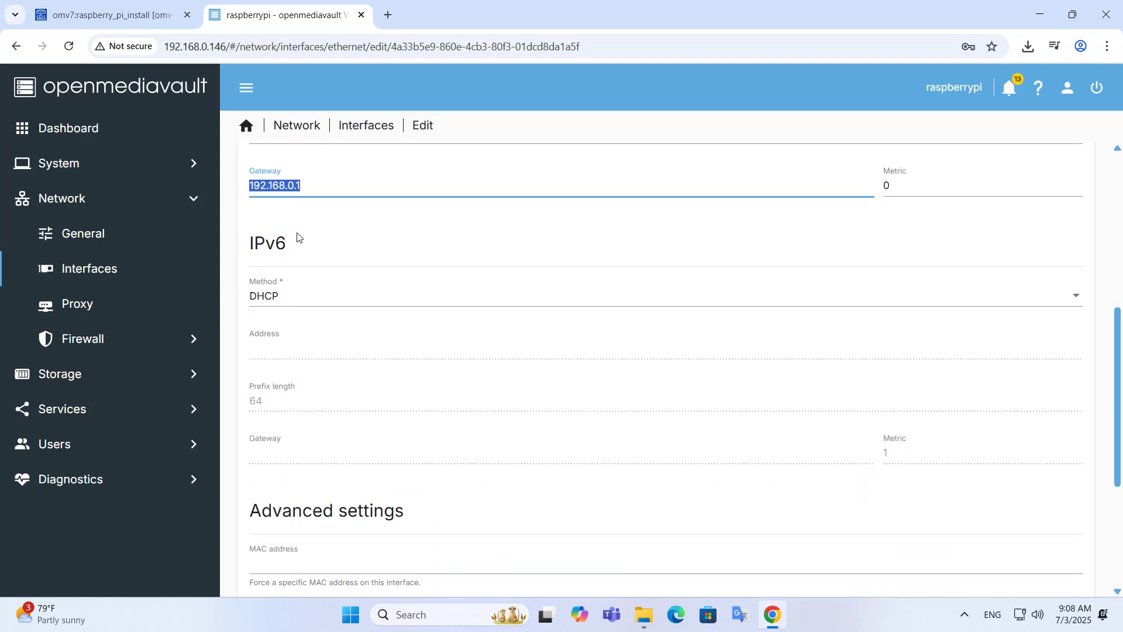
pyautogui.click(297, 306)
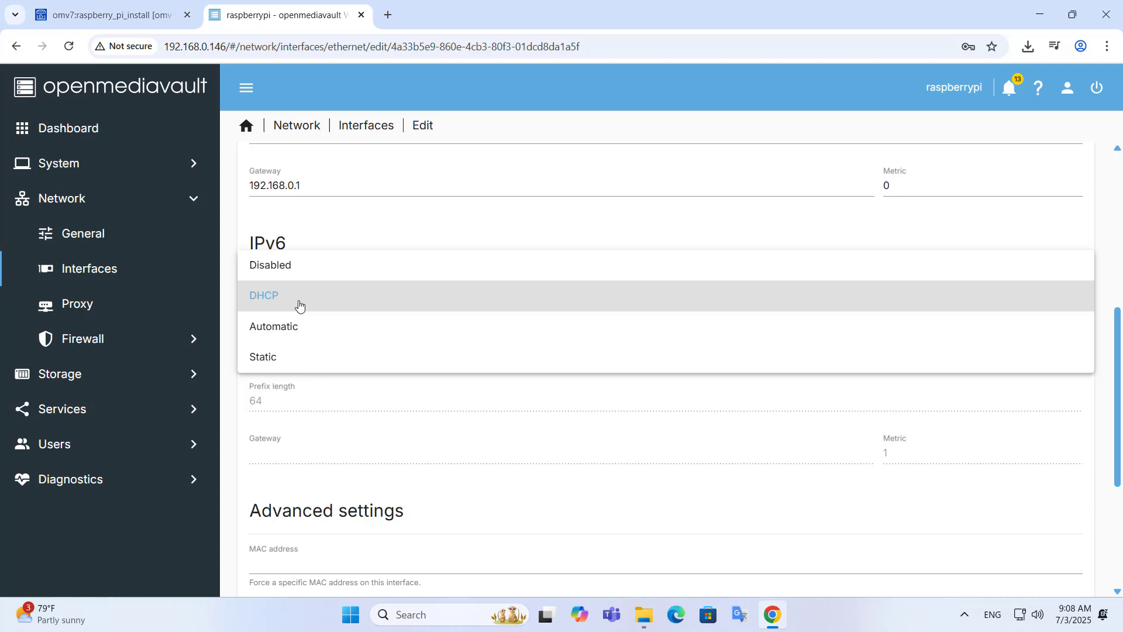
pyautogui.click(302, 268)
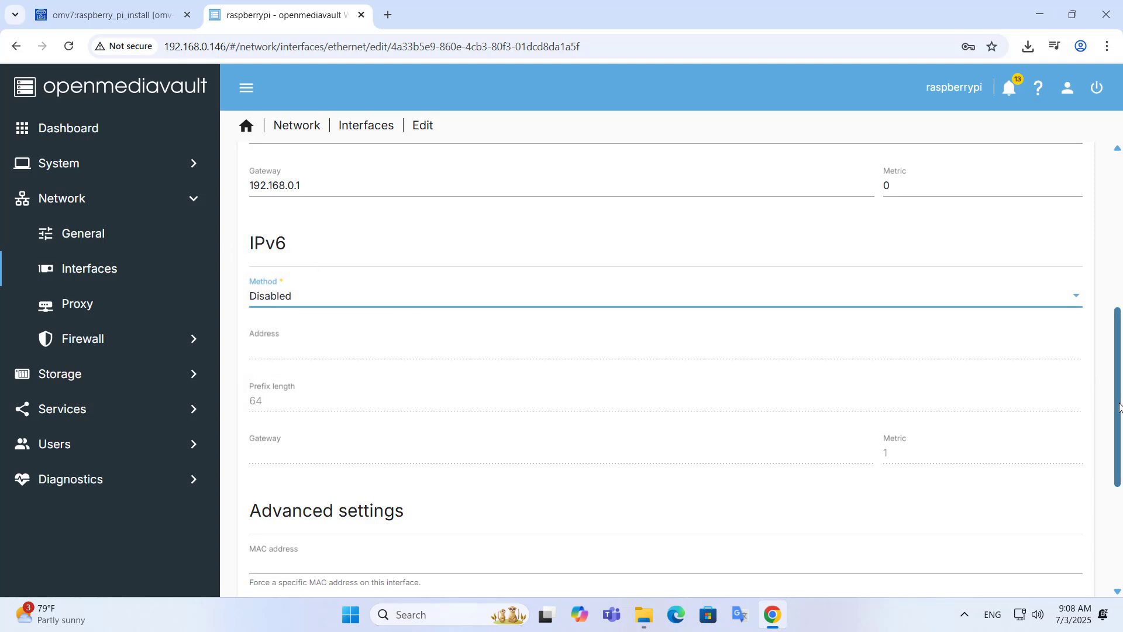
pyautogui.scroll(-4, 1120, 406)
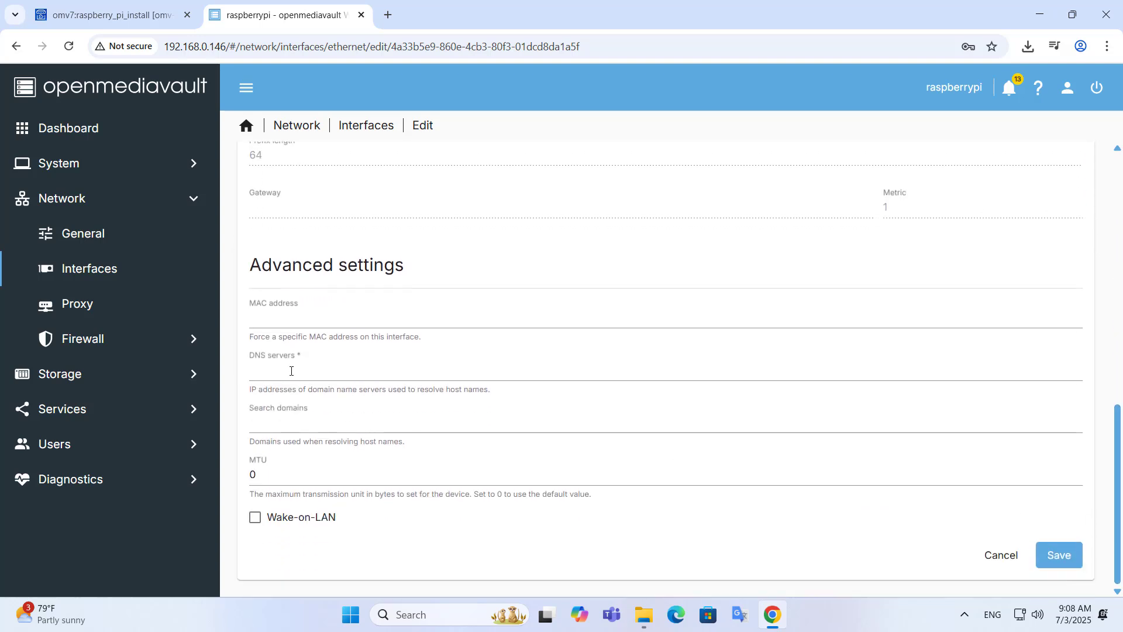
pyautogui.click(449, 370)
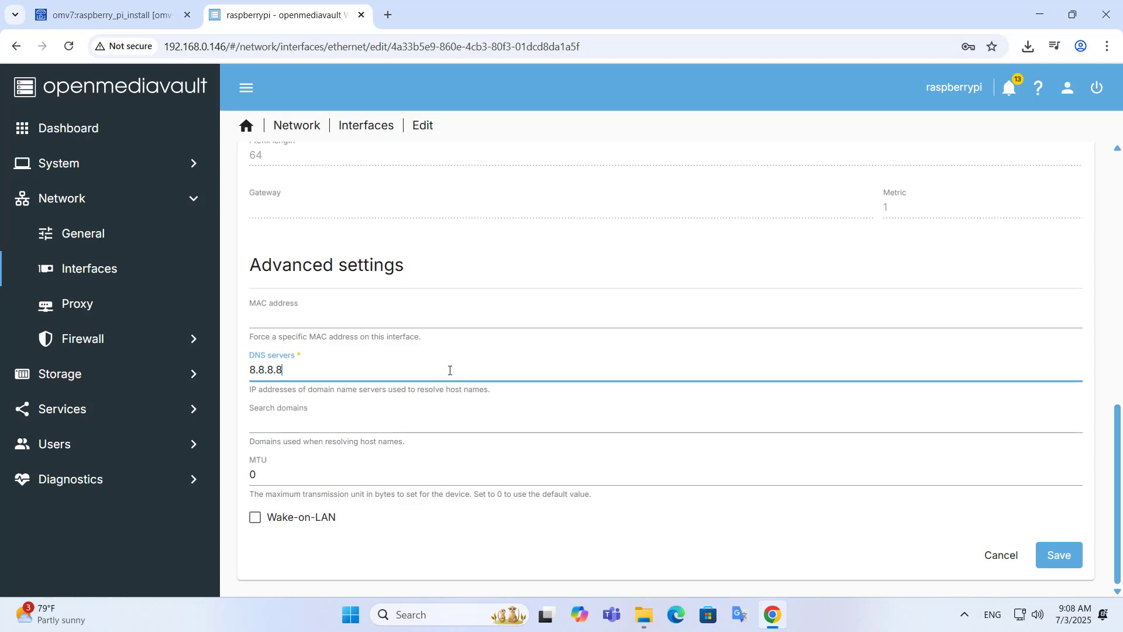
pyautogui.moveTo(288, 371); pyautogui.dragTo(245, 372)
pyautogui.click(1054, 563)
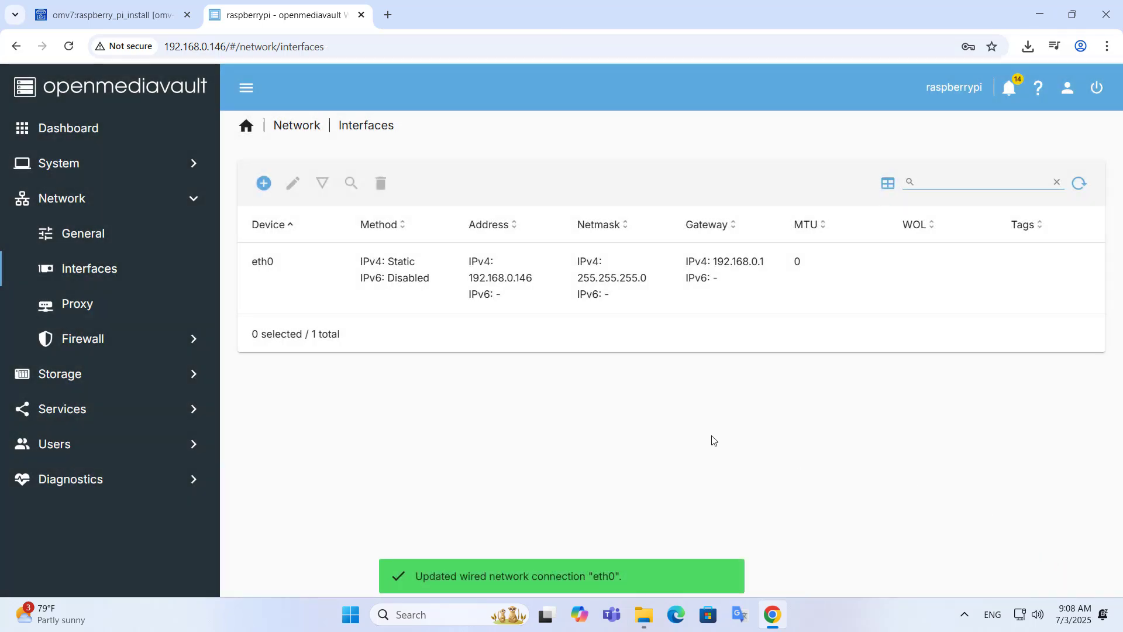
# Step: Apply and confirm the pending network configuration changes
pyautogui.click(679, 386)
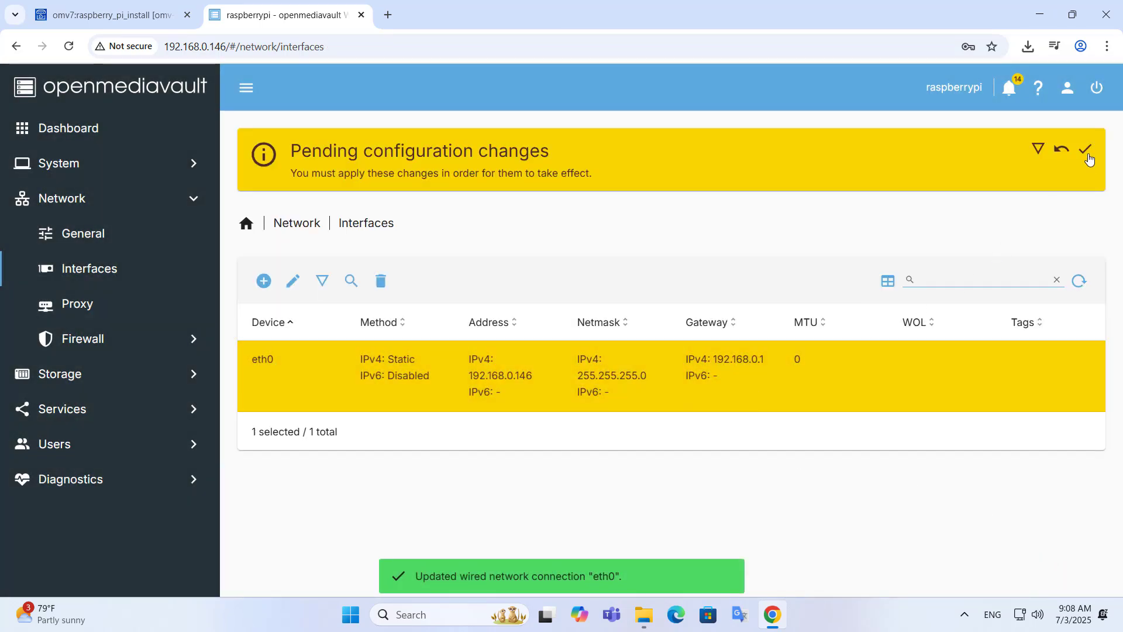
pyautogui.click(1088, 157)
pyautogui.click(679, 369)
# Step: Minimize the browser and show the computers on the local network in File Explorer
pyautogui.click(1040, 14)
pyautogui.click(672, 348)
pyautogui.click(322, 461)
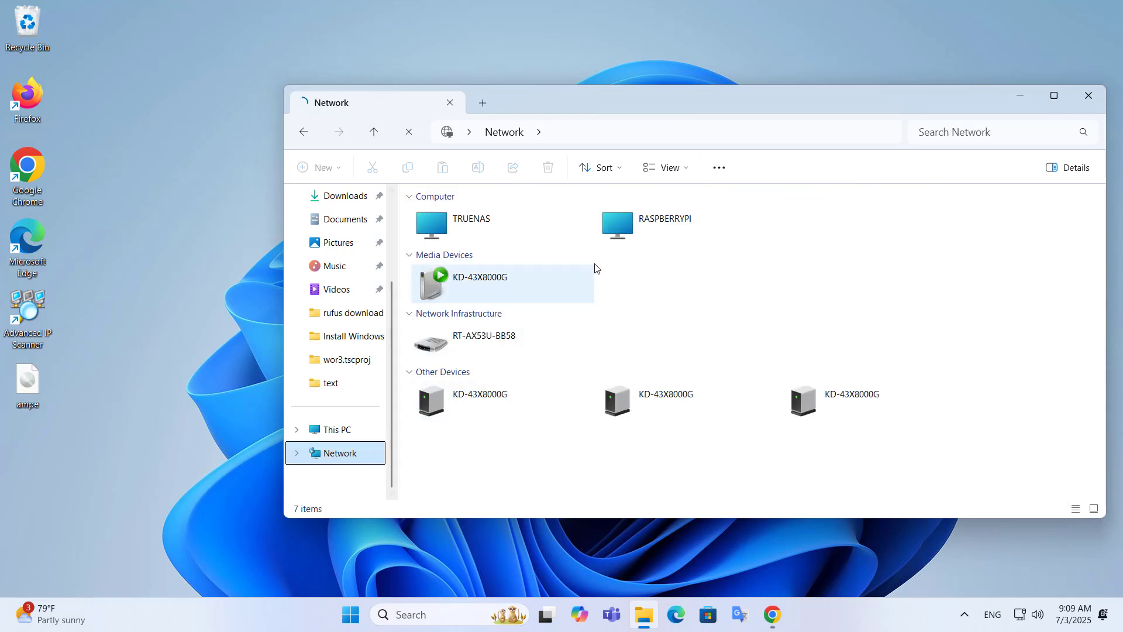
# Step: Open RASPBERRYPI and sign in with the NAS account's username and password, remembering credentials
pyautogui.click(621, 239)
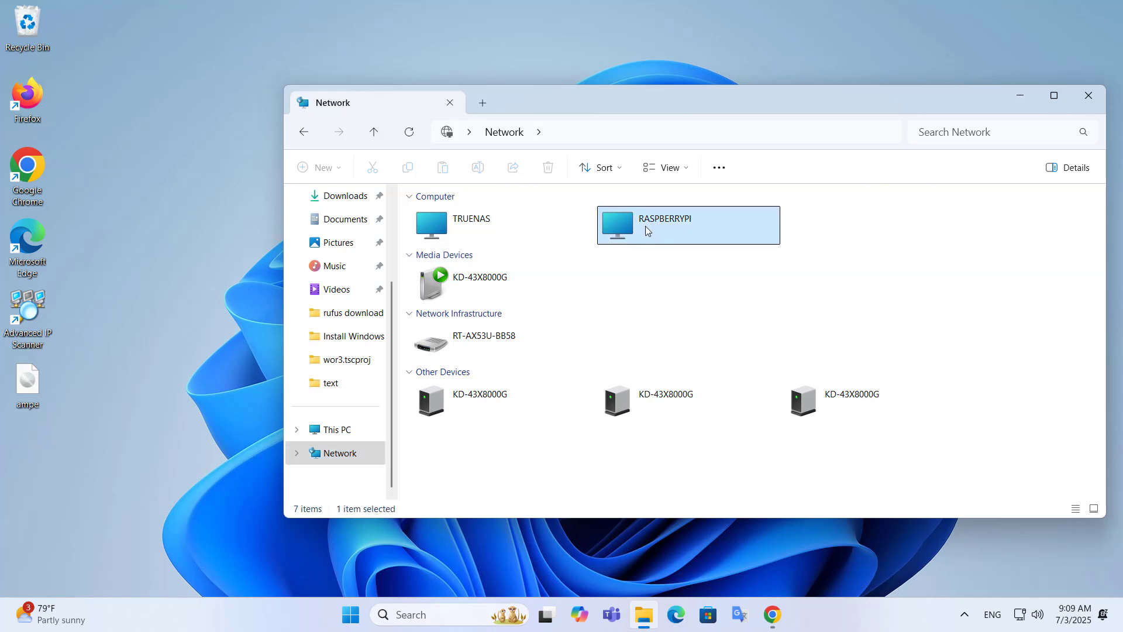
pyautogui.doubleClick(645, 226)
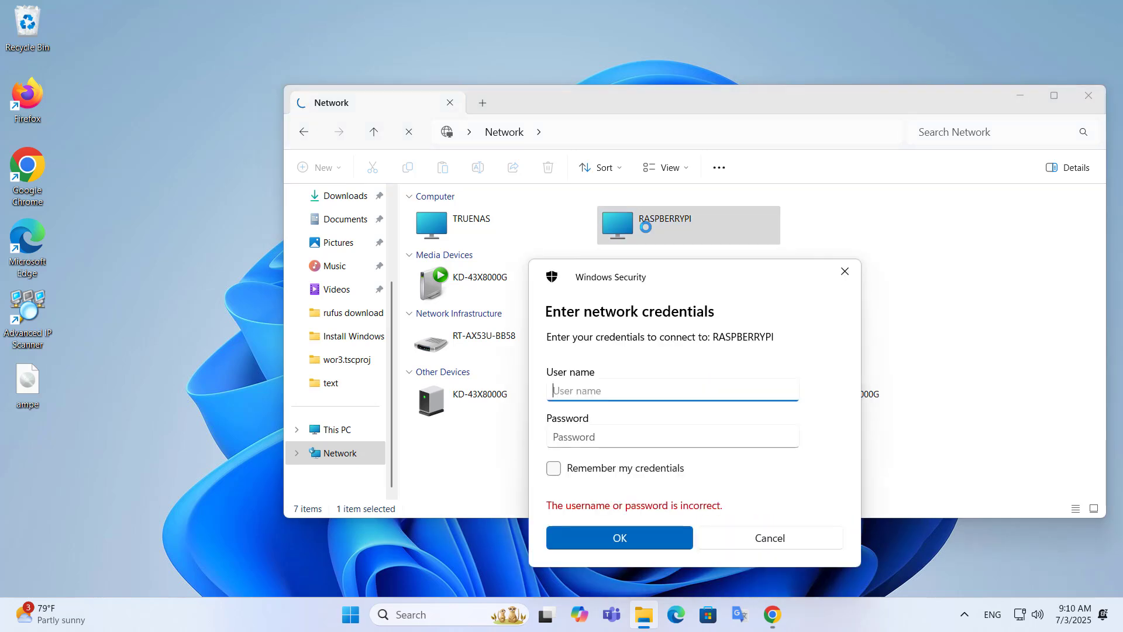
pyautogui.write('netvn')
pyautogui.click(605, 432)
pyautogui.write('••')
pyautogui.click(786, 436)
pyautogui.click(555, 470)
pyautogui.click(612, 537)
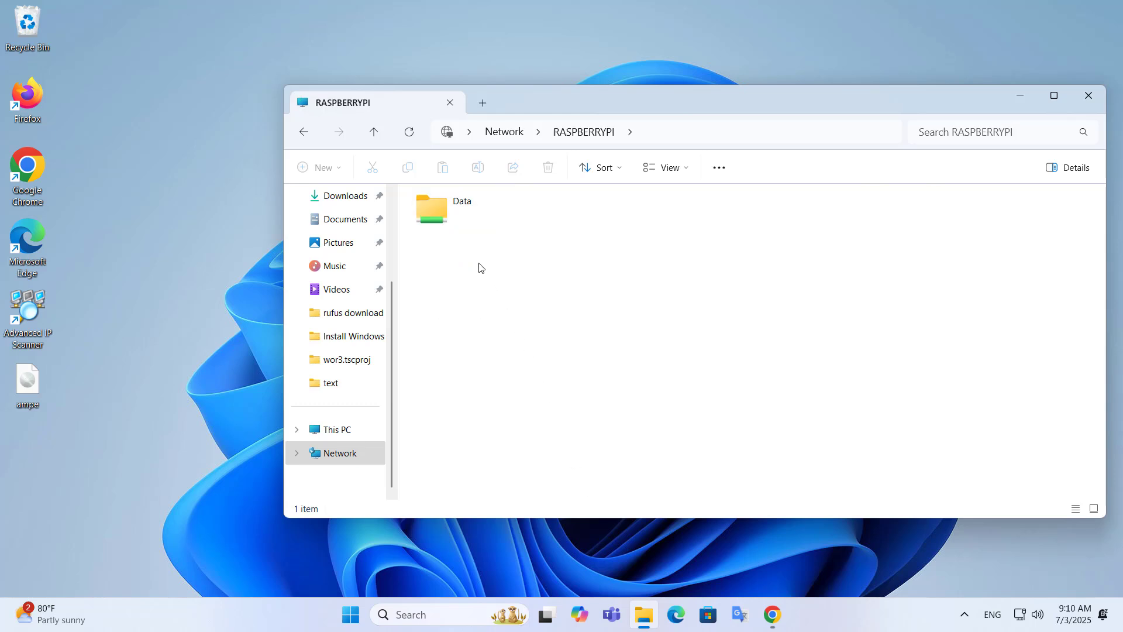
# Step: Copy the RASPBERRYPI server address from the address bar and go to This PC
pyautogui.click(452, 223)
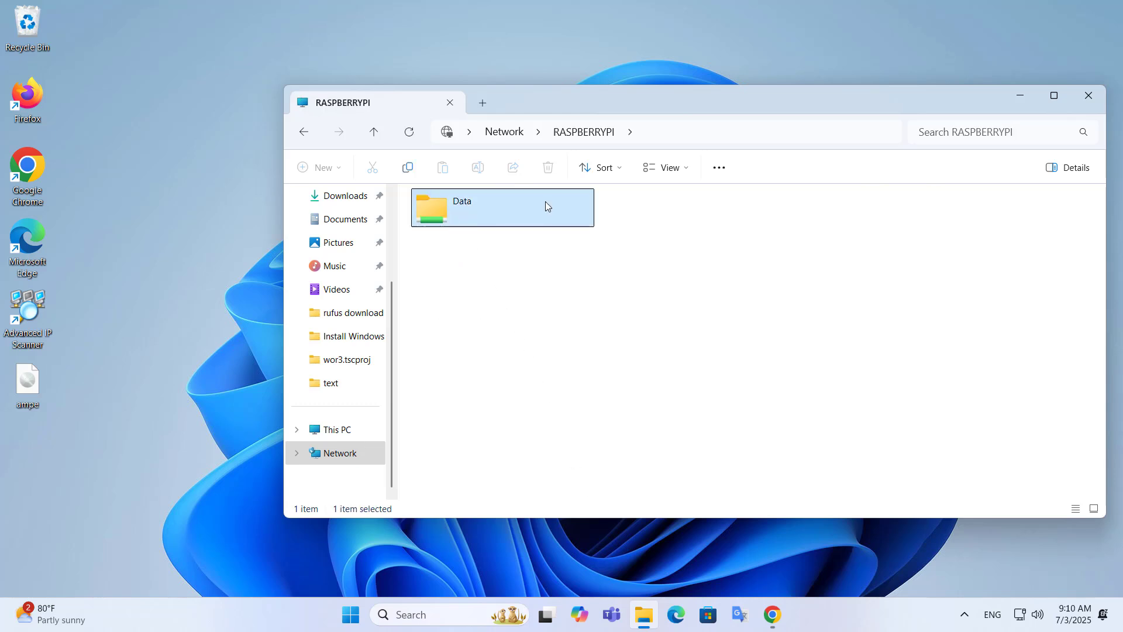
pyautogui.click(666, 139)
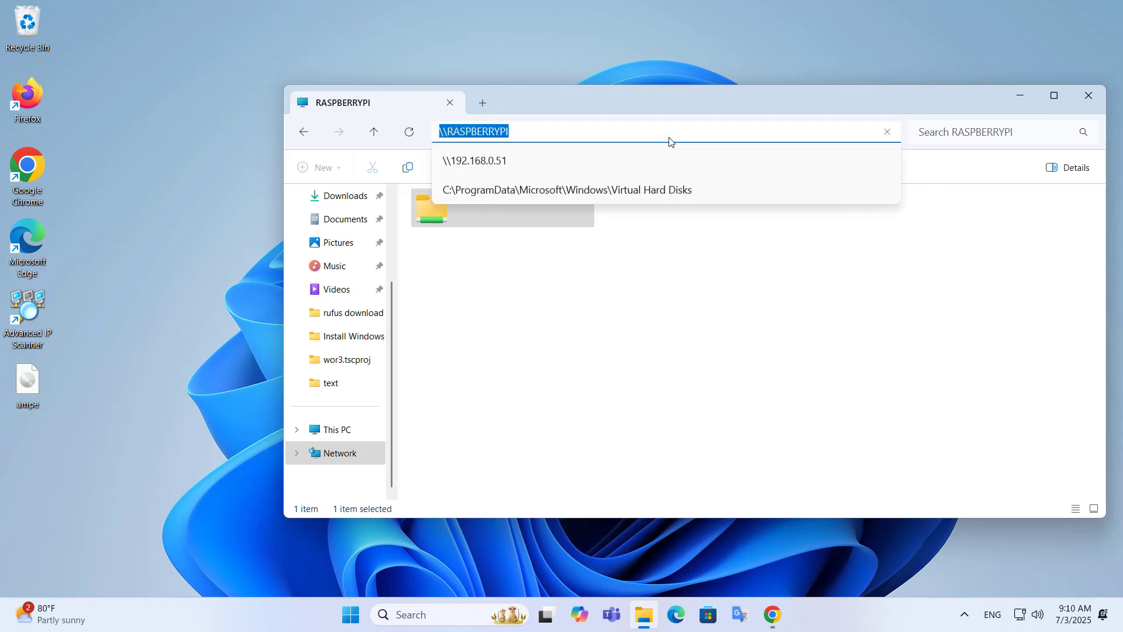
pyautogui.rightClick(499, 134)
pyautogui.click(516, 174)
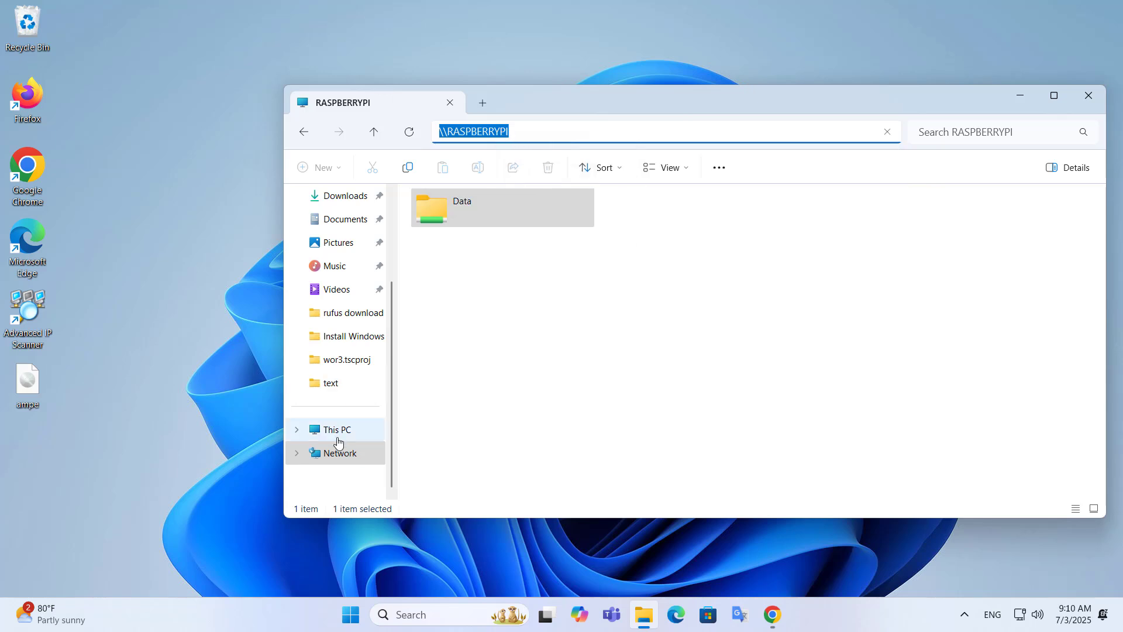
pyautogui.click(338, 432)
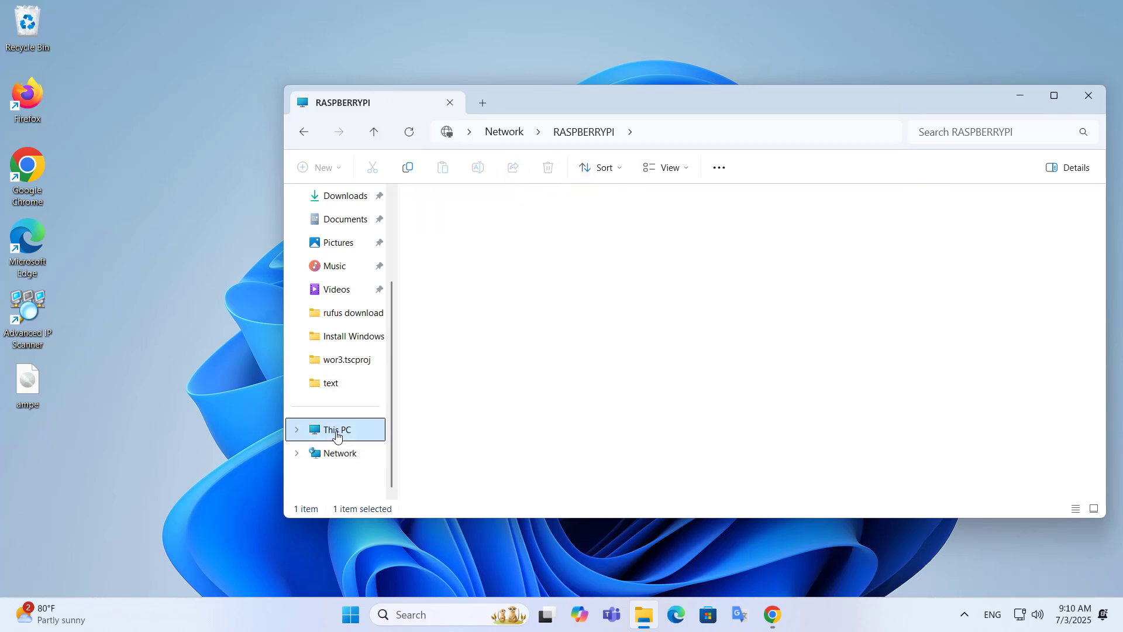
# Step: Map \\RASPBERRYPI\Data as network drive Z:
pyautogui.click(719, 169)
pyautogui.click(635, 280)
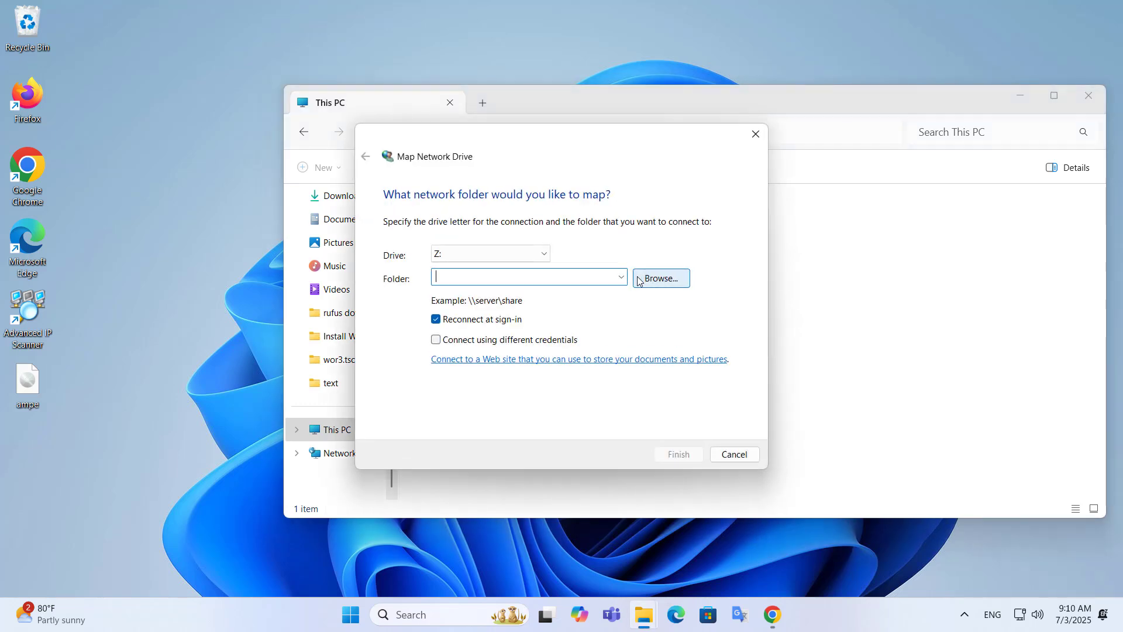
pyautogui.hotkey('ctrl', 'v')
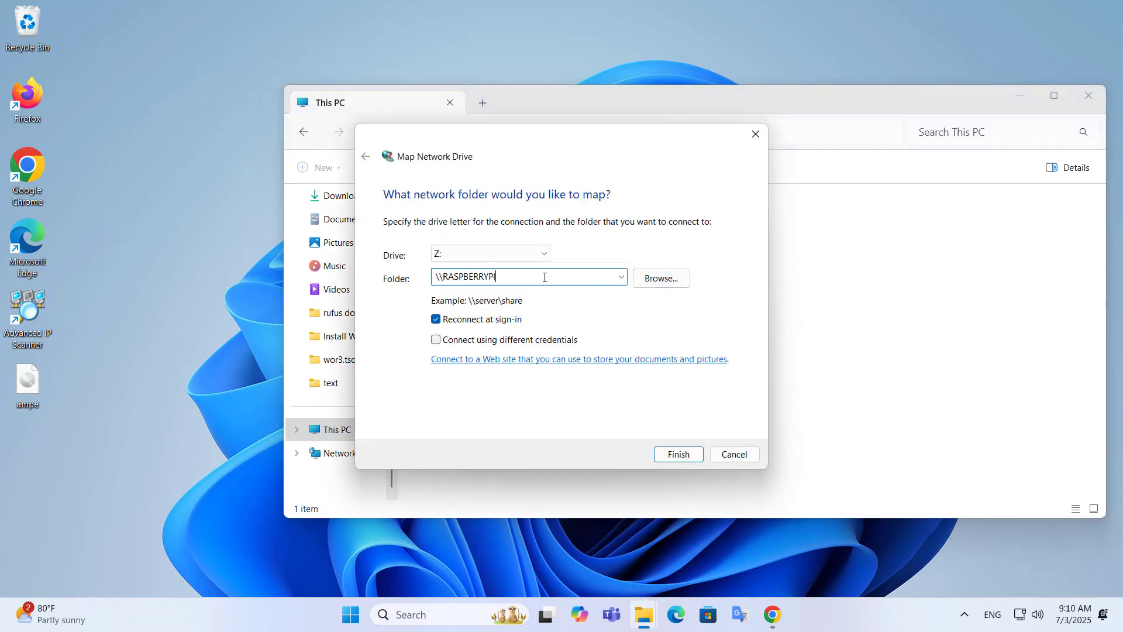
pyautogui.write('\\Data')
pyautogui.click(667, 456)
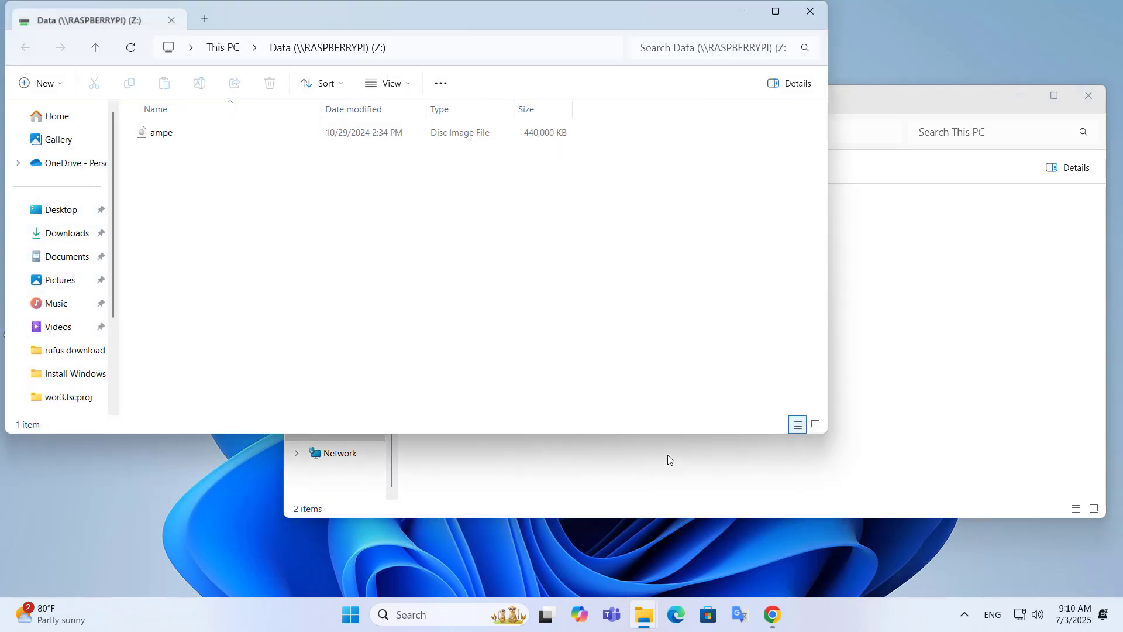
# Step: Close the Data window and rename the Z: drive to RASPBERRYPI
pyautogui.click(815, 18)
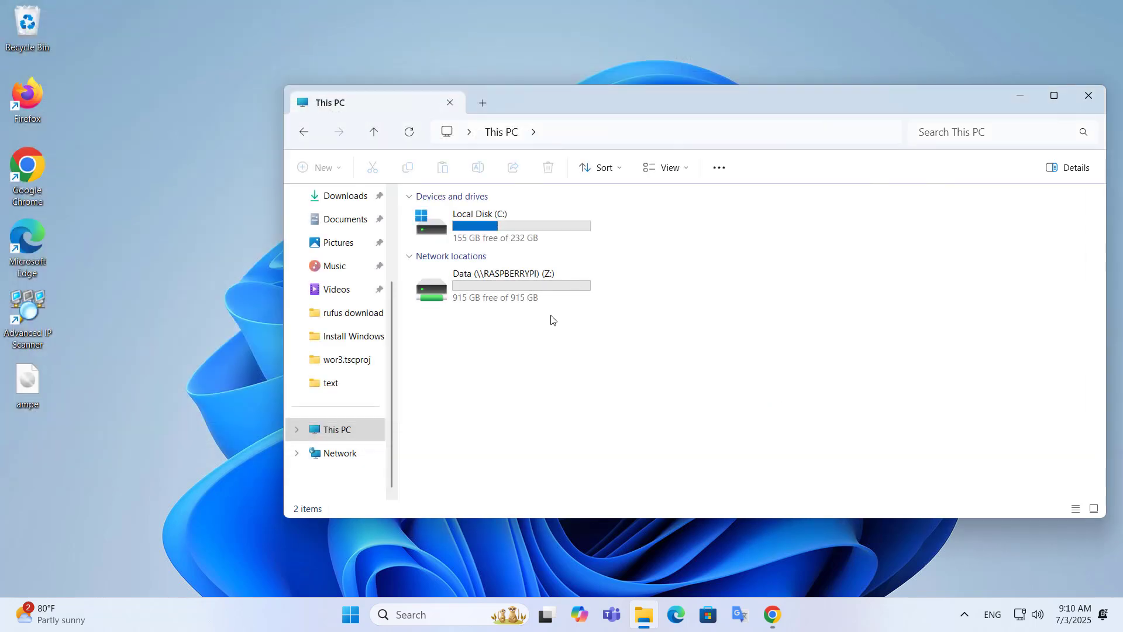
pyautogui.click(501, 305)
pyautogui.press('F2')
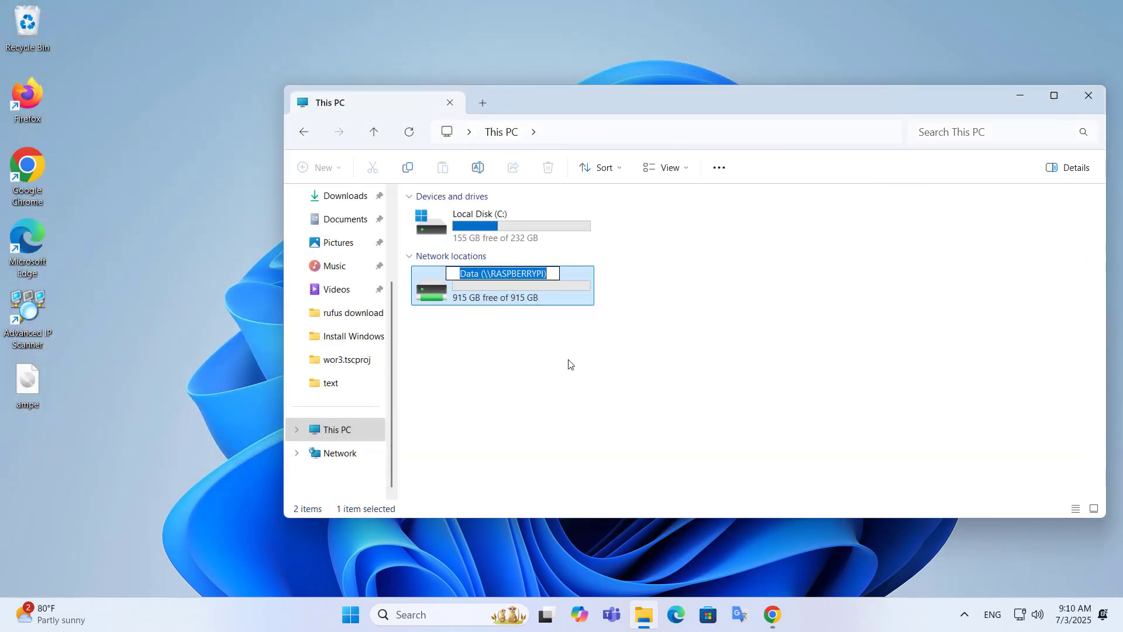
pyautogui.write('RAS')
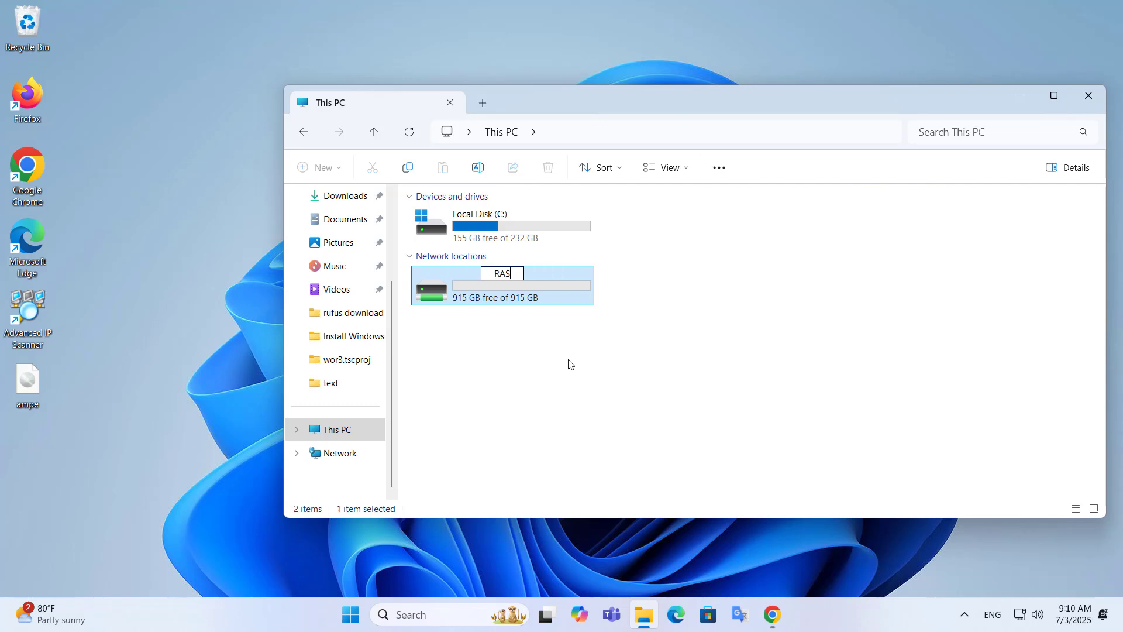